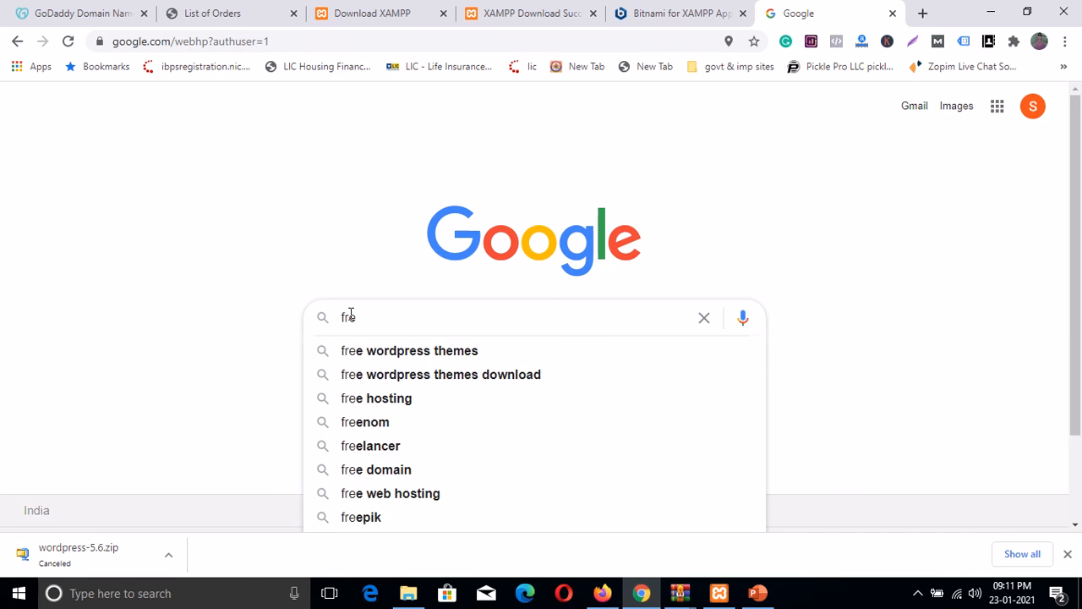
# Step: Search Google for 'wordpress download'
pyautogui.press('BackSpace')
pyautogui.press('BackSpace')
pyautogui.press('BackSpace')
pyautogui.write('word')
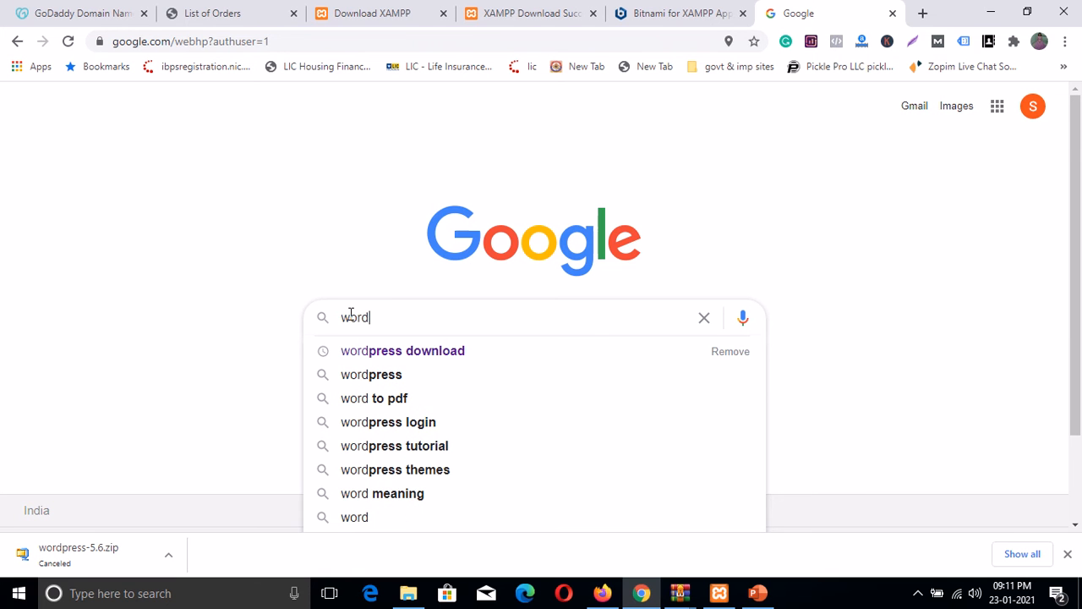
pyautogui.press('Down')
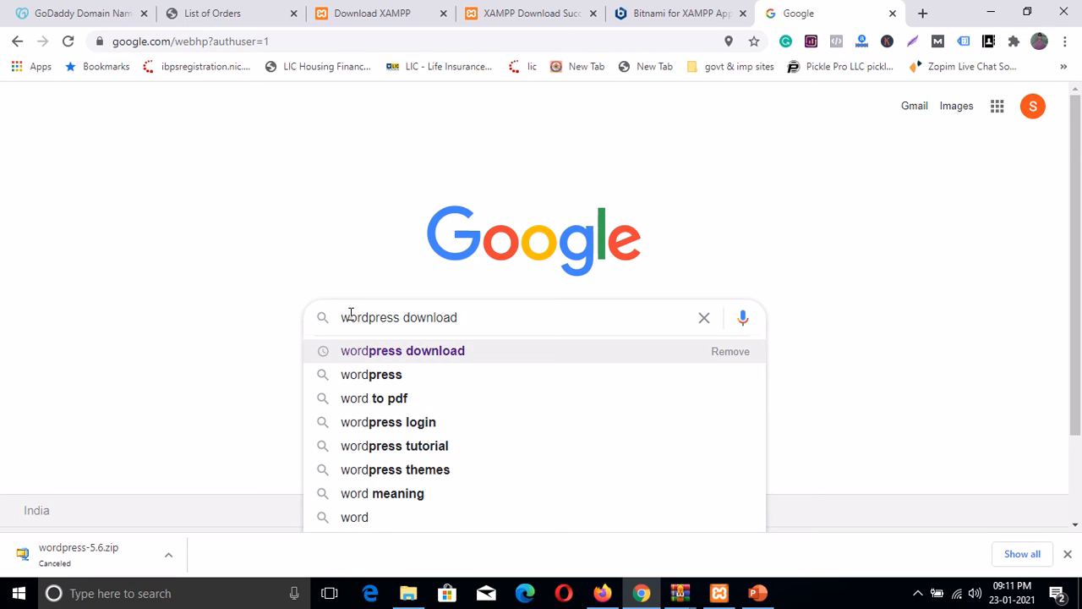
pyautogui.press('Return')
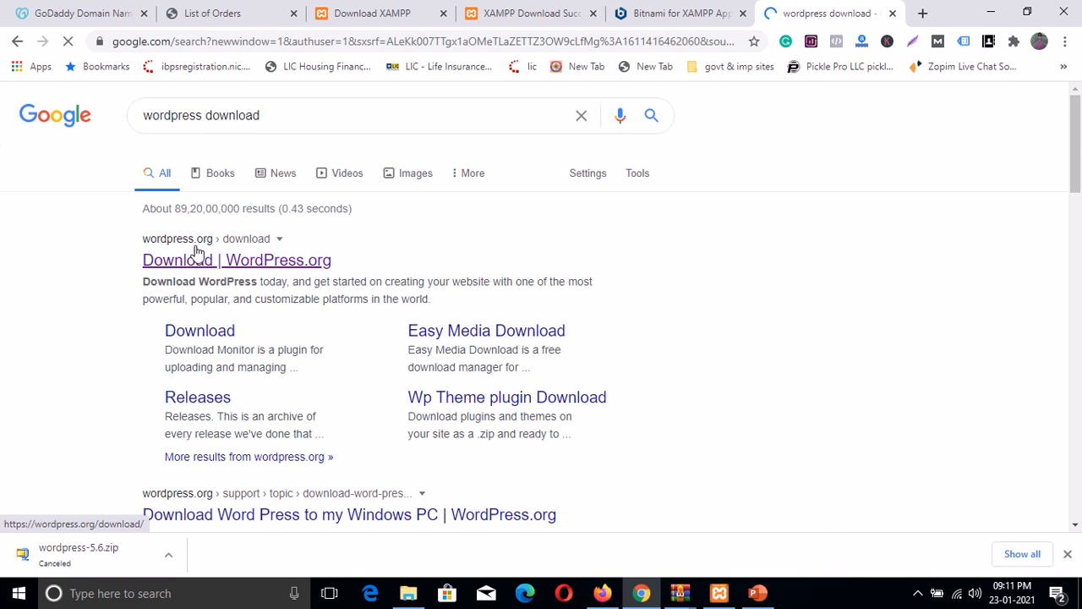
# Step: Open the Download | WordPress.org result in a new tab and scroll to the WordPress 5.6 download
pyautogui.keyDown('ctrl'); pyautogui.click(224, 267); pyautogui.keyUp('ctrl')
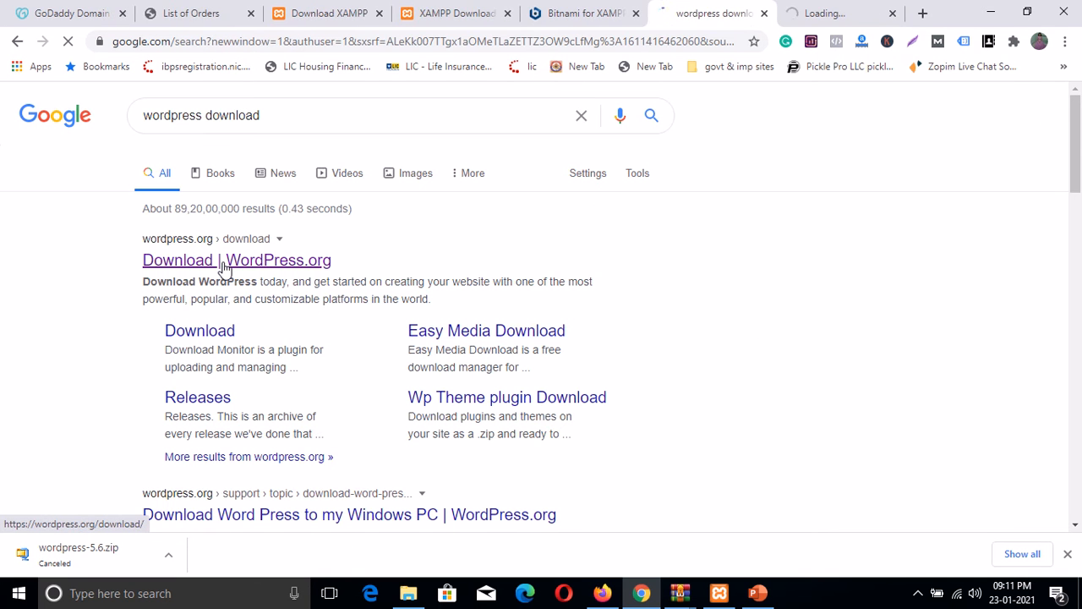
pyautogui.click(820, 12)
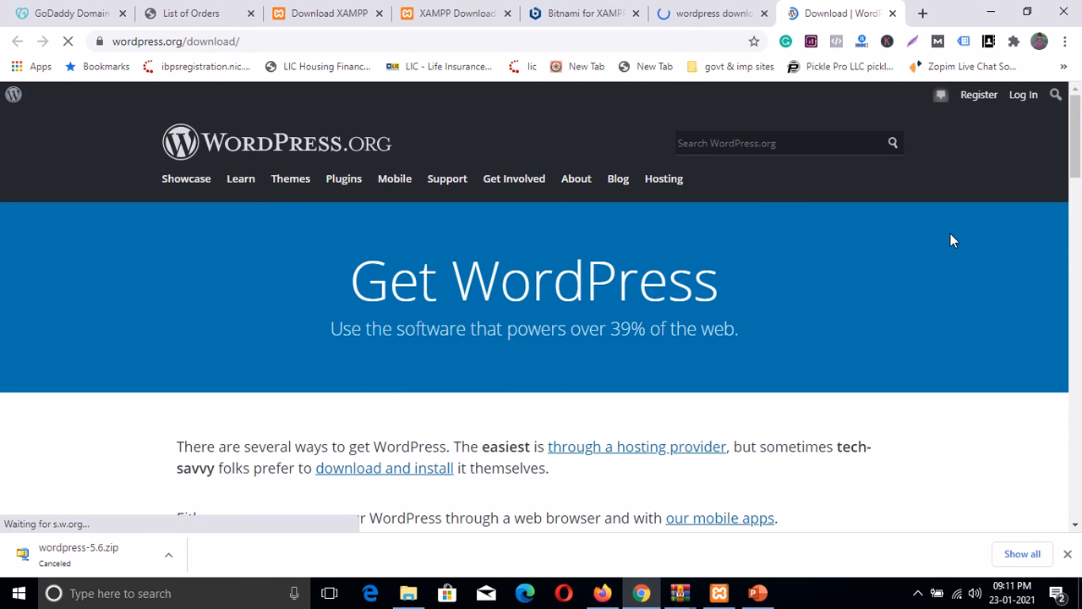
pyautogui.scroll(-5, 950, 234)
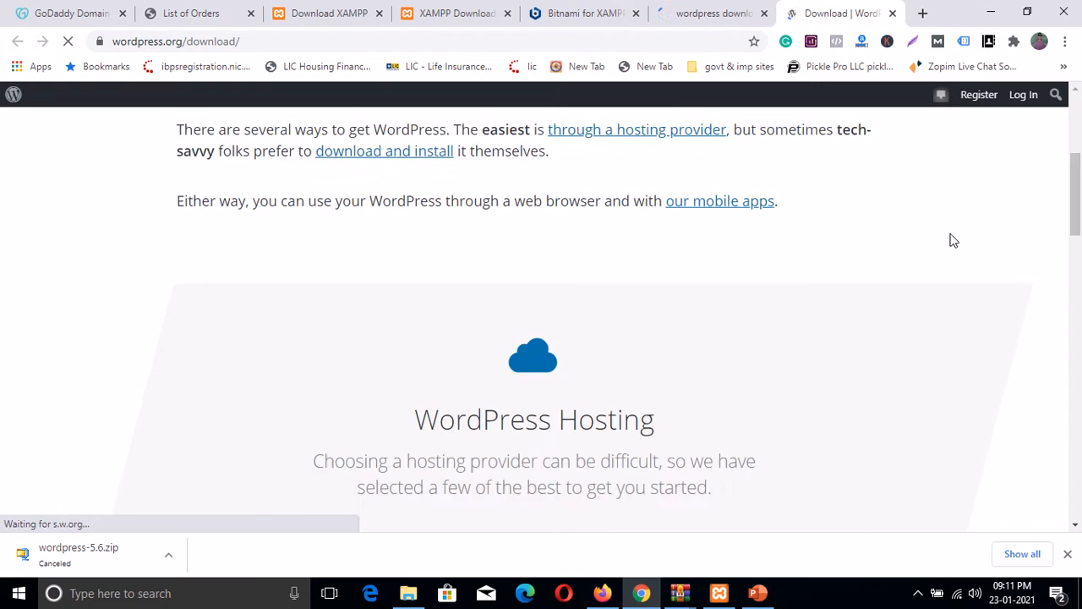
pyautogui.scroll(-6, 951, 241)
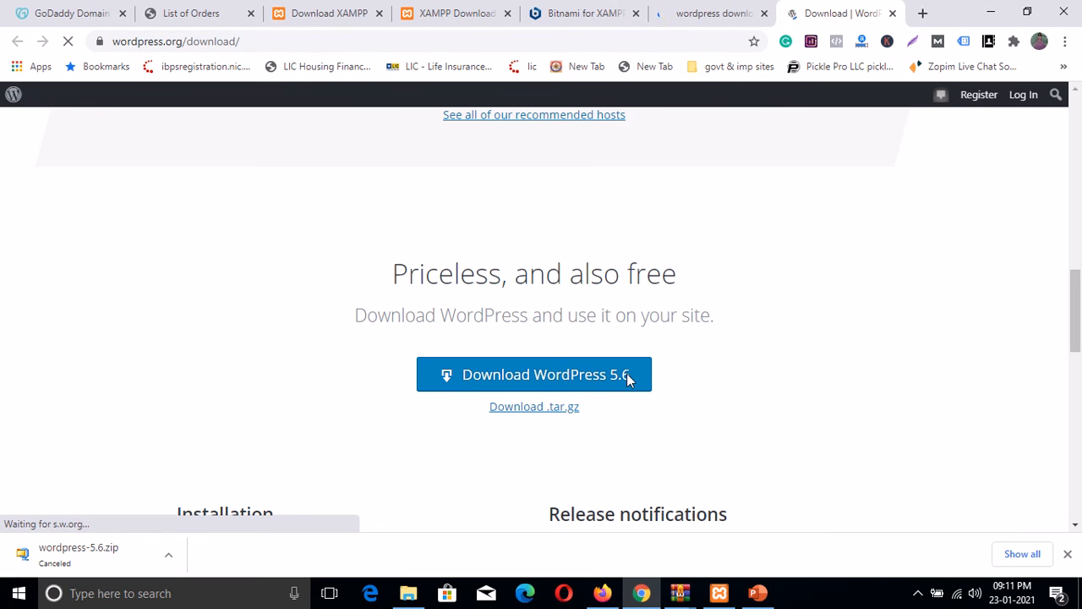
# Step: Start the WordPress 5.6 download, cancel it, and minimize Chrome to show the desktop
pyautogui.click(550, 374)
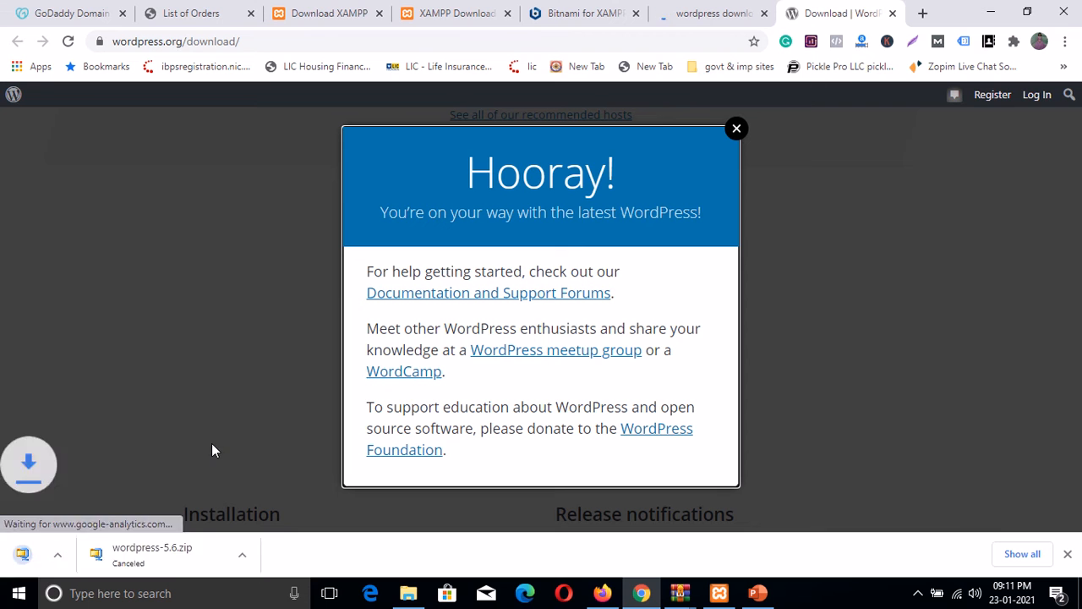
pyautogui.click(167, 556)
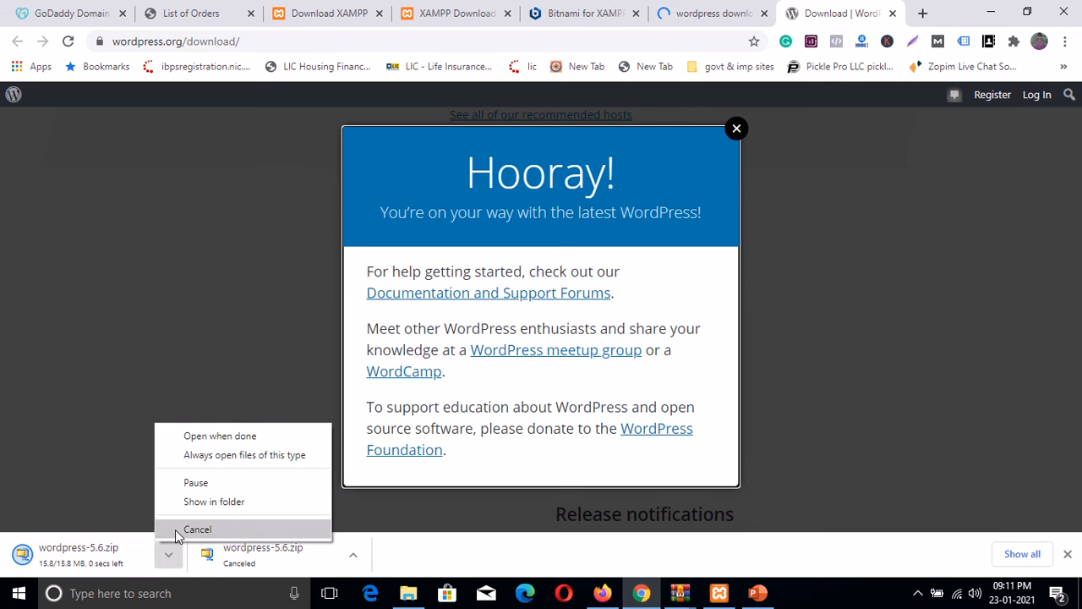
pyautogui.click(177, 526)
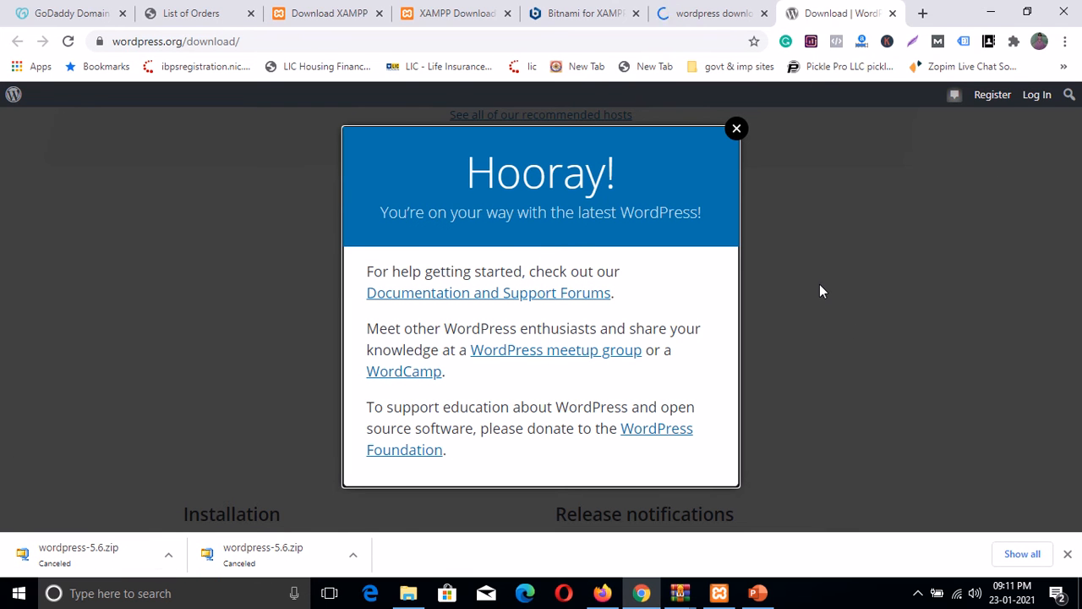
pyautogui.click(991, 12)
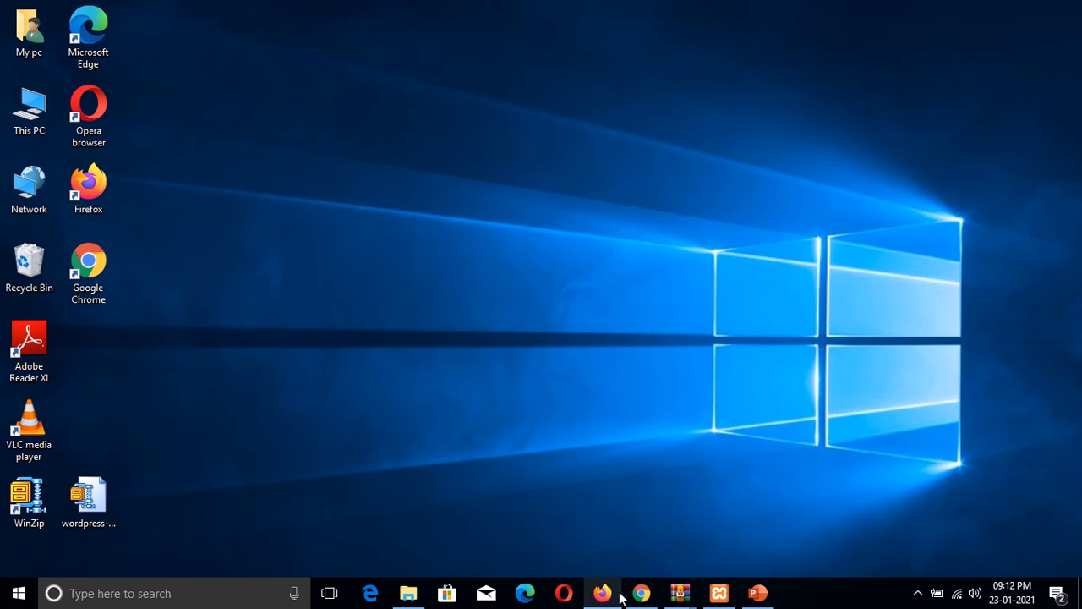
# Step: Back in the earlier Google results, search for 'free xampp download'
pyautogui.moveTo(640, 595)
pyautogui.click(615, 523)
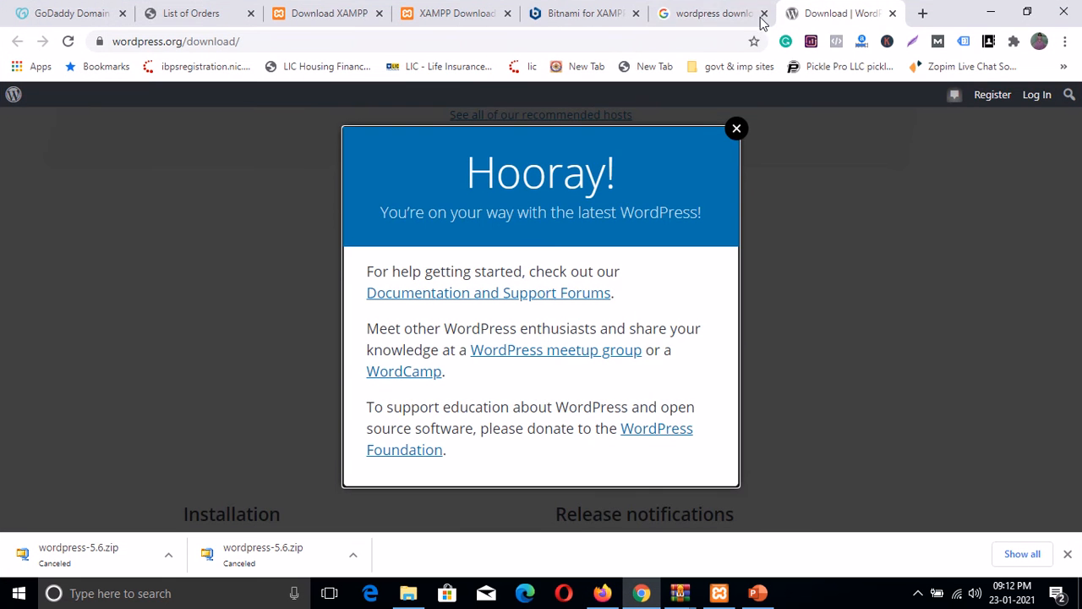
pyautogui.click(706, 17)
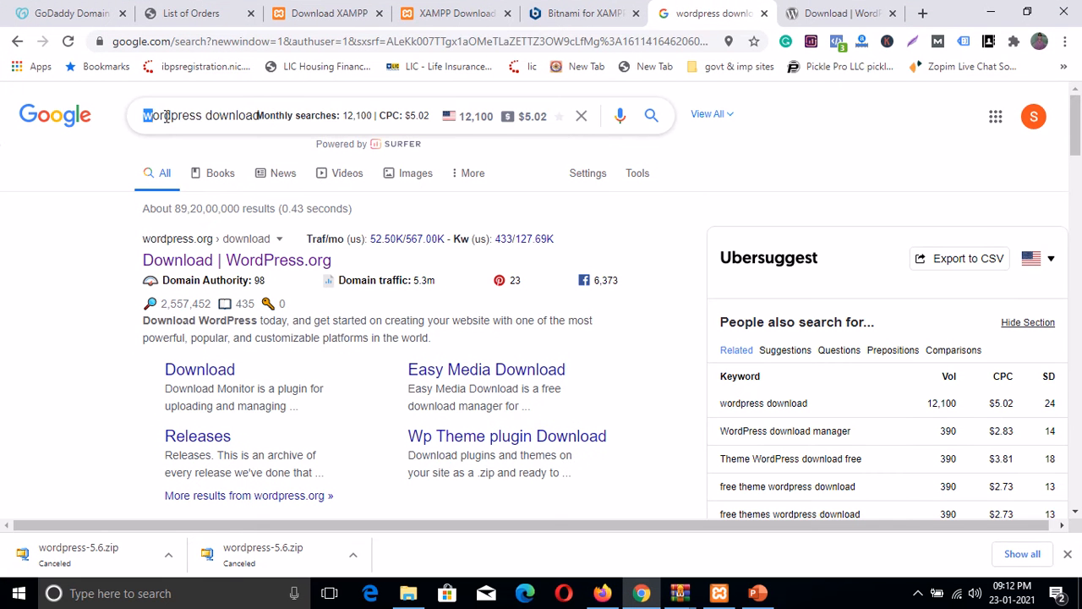
pyautogui.moveTo(167, 117); pyautogui.dragTo(258, 117)
pyautogui.write('f')
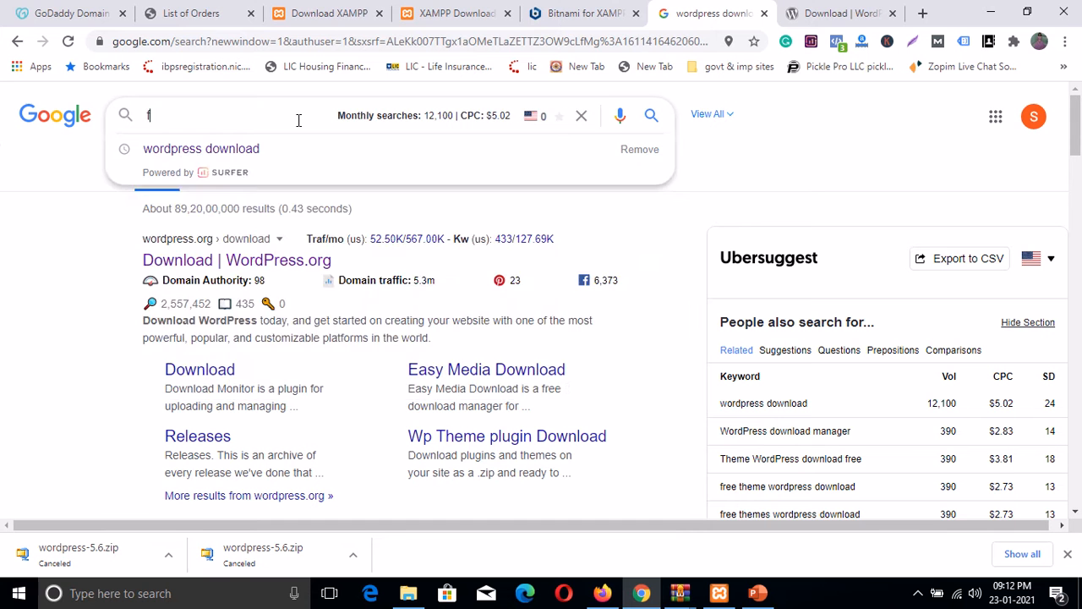
pyautogui.write('ree')
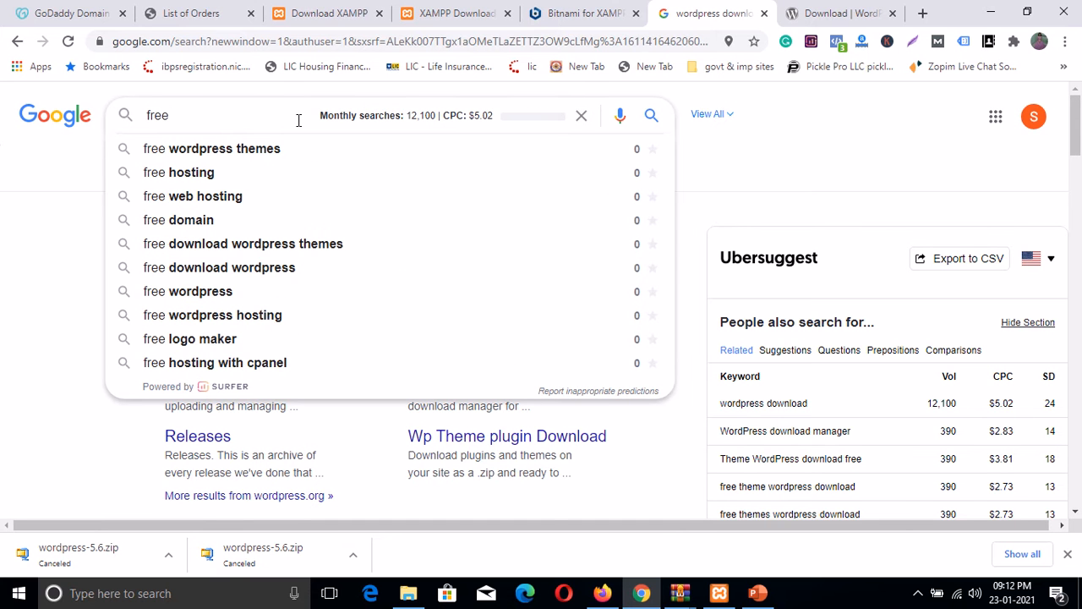
pyautogui.write(' xamm')
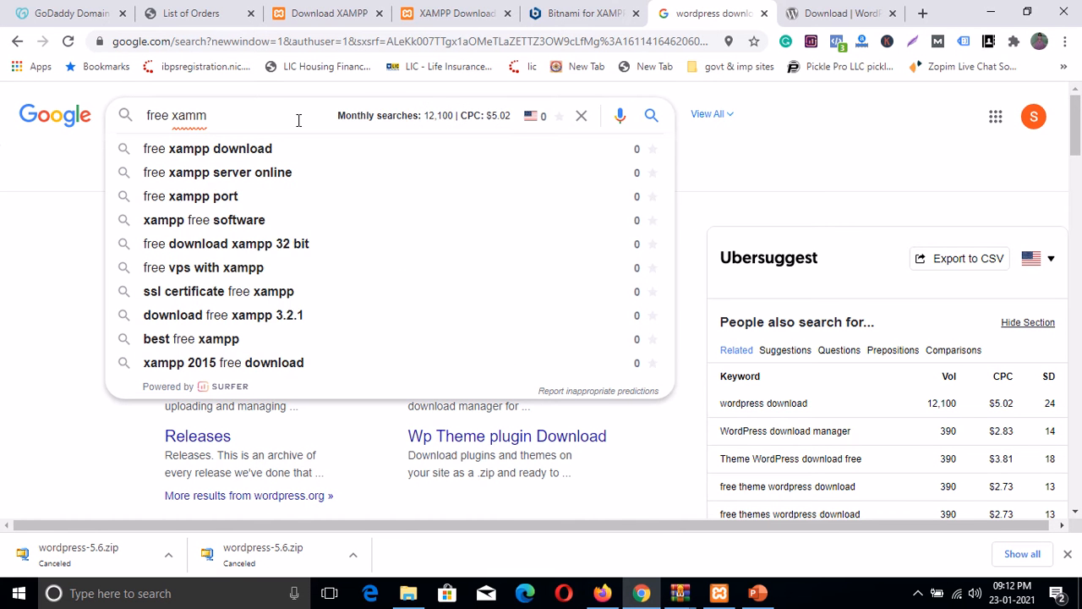
pyautogui.press('BackSpace')
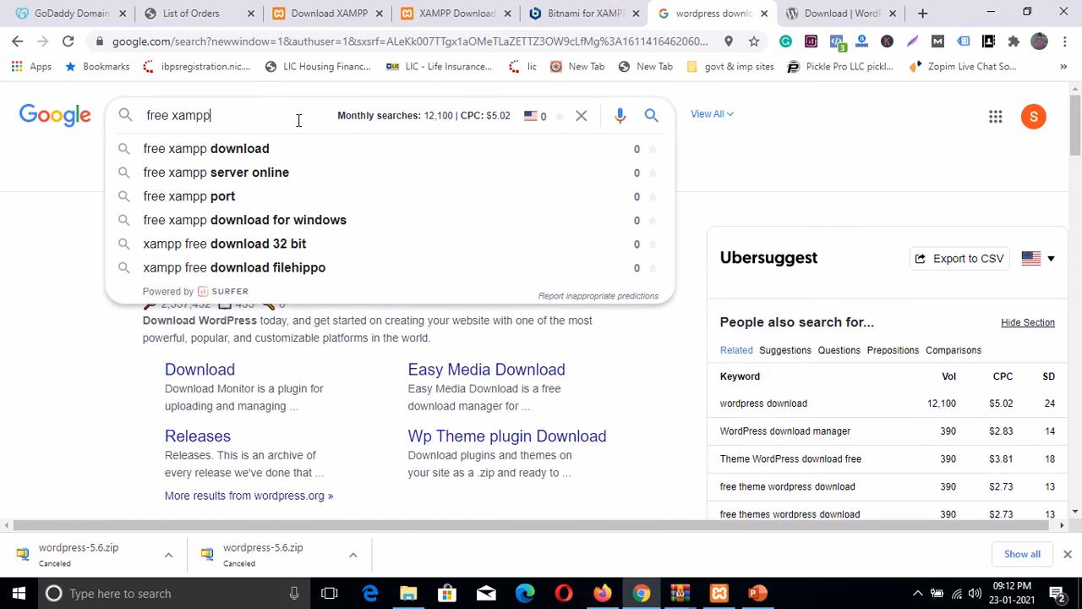
pyautogui.click(230, 150)
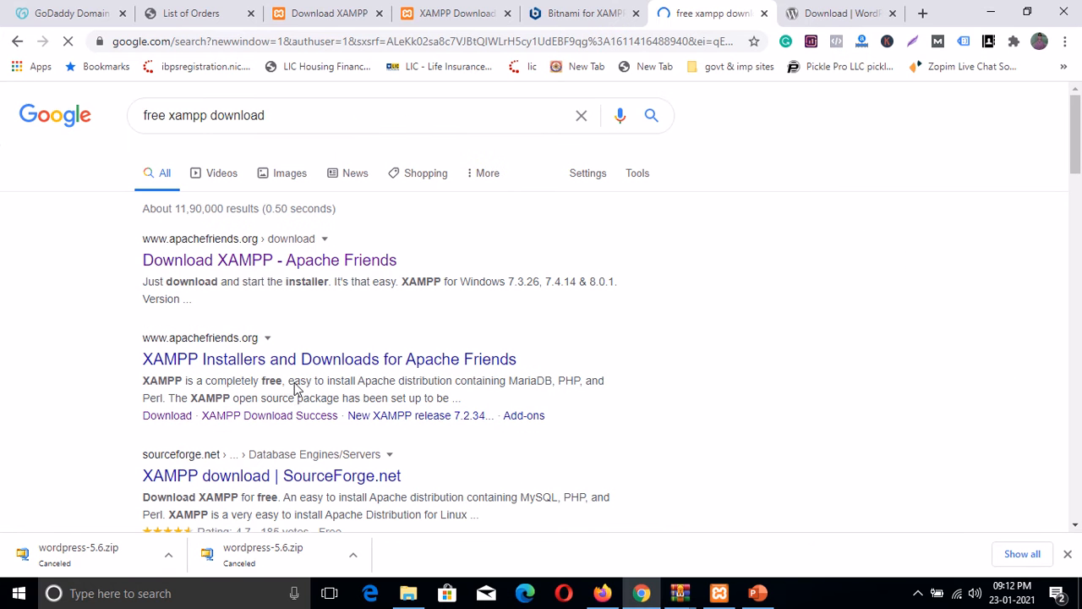
# Step: View the XAMPP download page, then search Google for 'free wamp download'
pyautogui.click(326, 32)
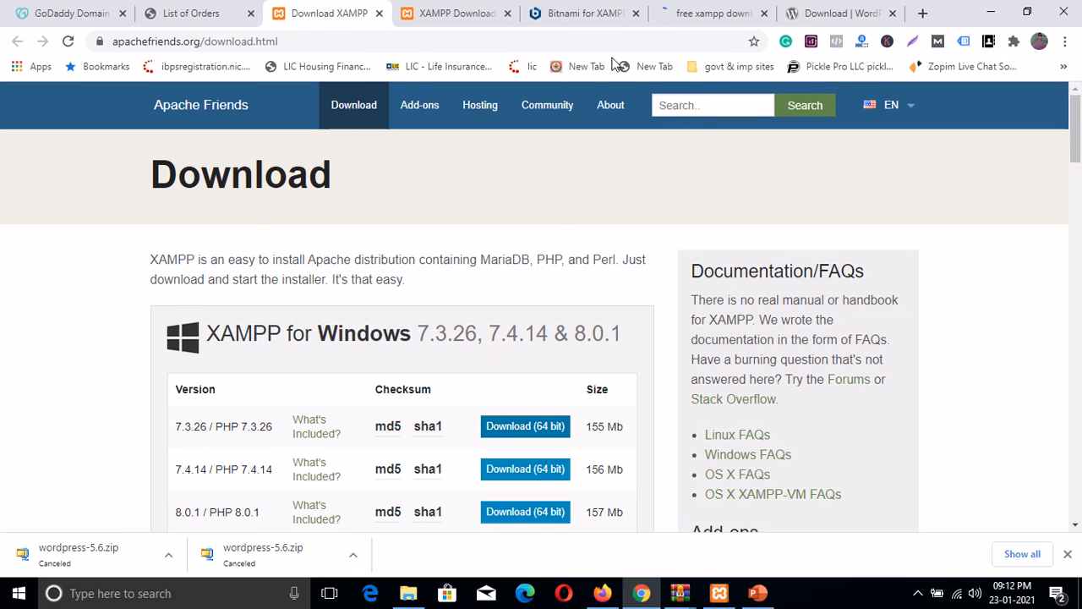
pyautogui.click(704, 15)
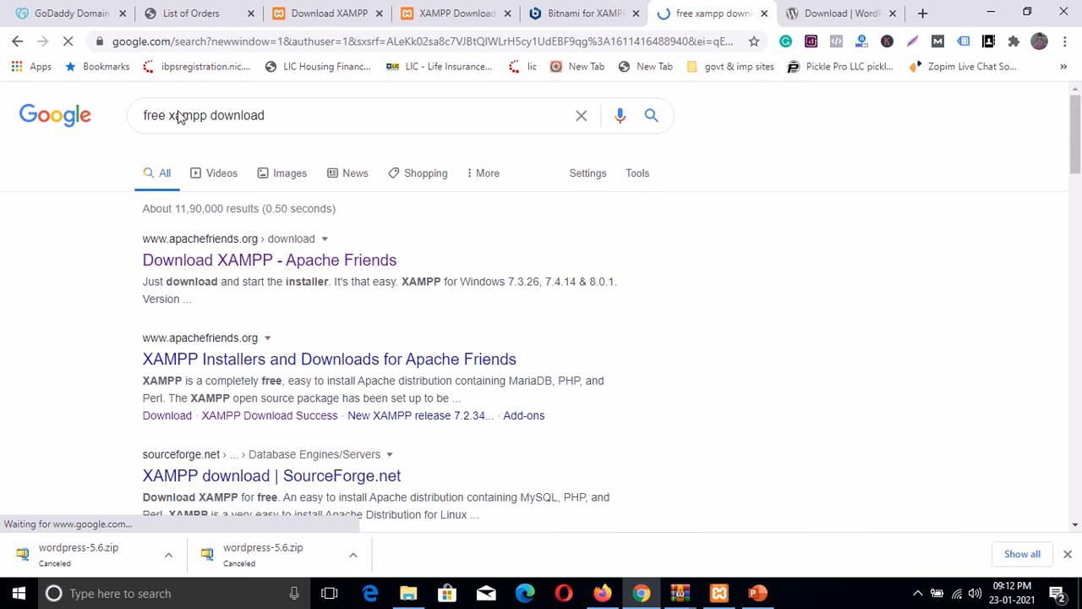
pyautogui.moveTo(208, 116); pyautogui.dragTo(167, 116)
pyautogui.press('BackSpace')
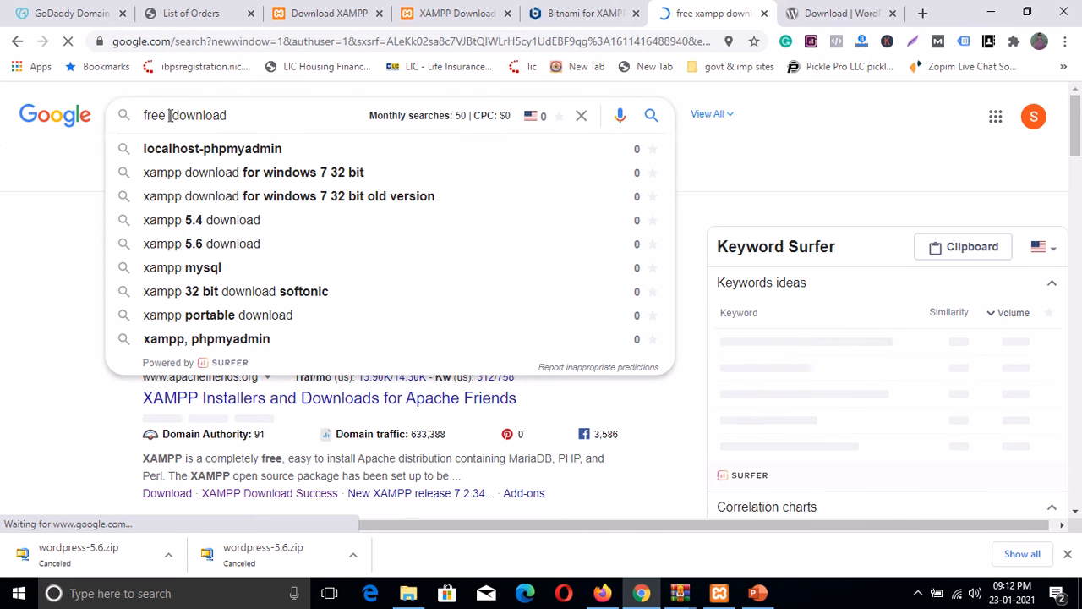
pyautogui.write('wamp')
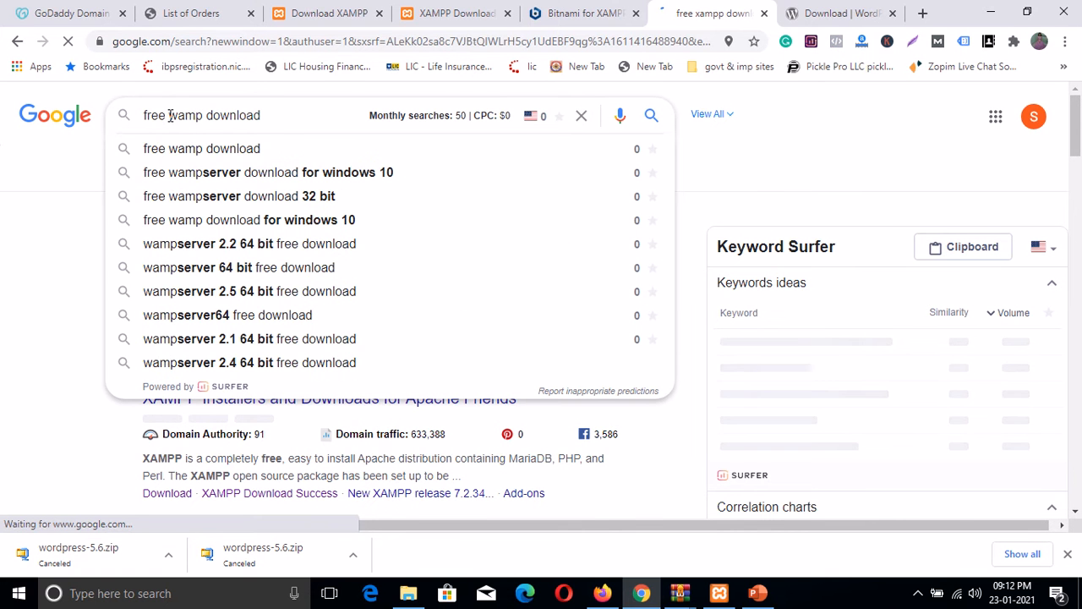
pyautogui.click(212, 151)
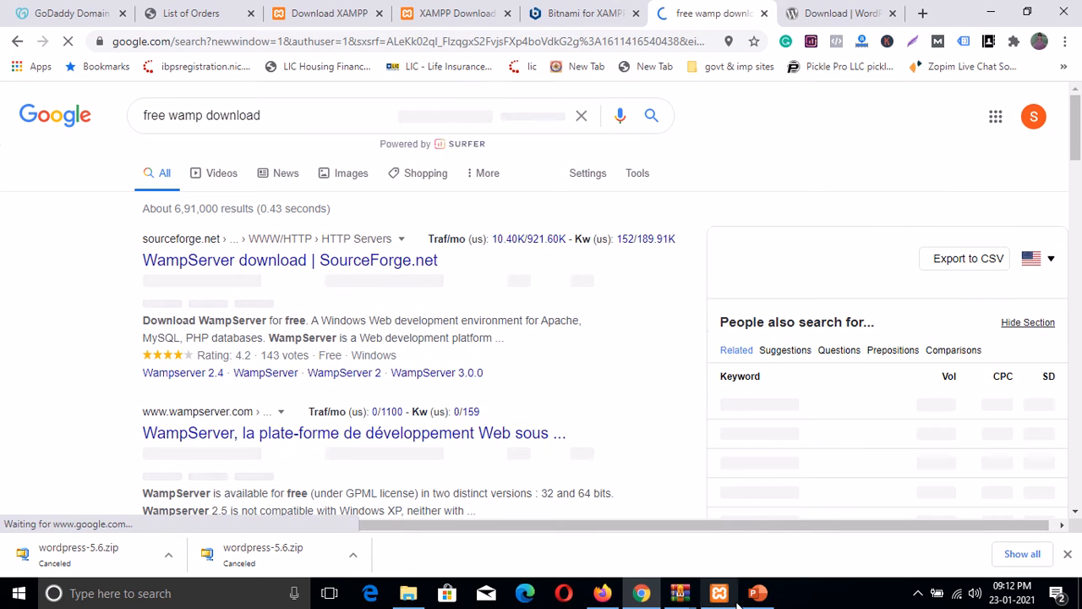
# Step: Check Apache and MySQL in XAMPP Control Panel, view the XAMPP download page, then minimize Chrome
pyautogui.moveTo(723, 596)
pyautogui.click(723, 549)
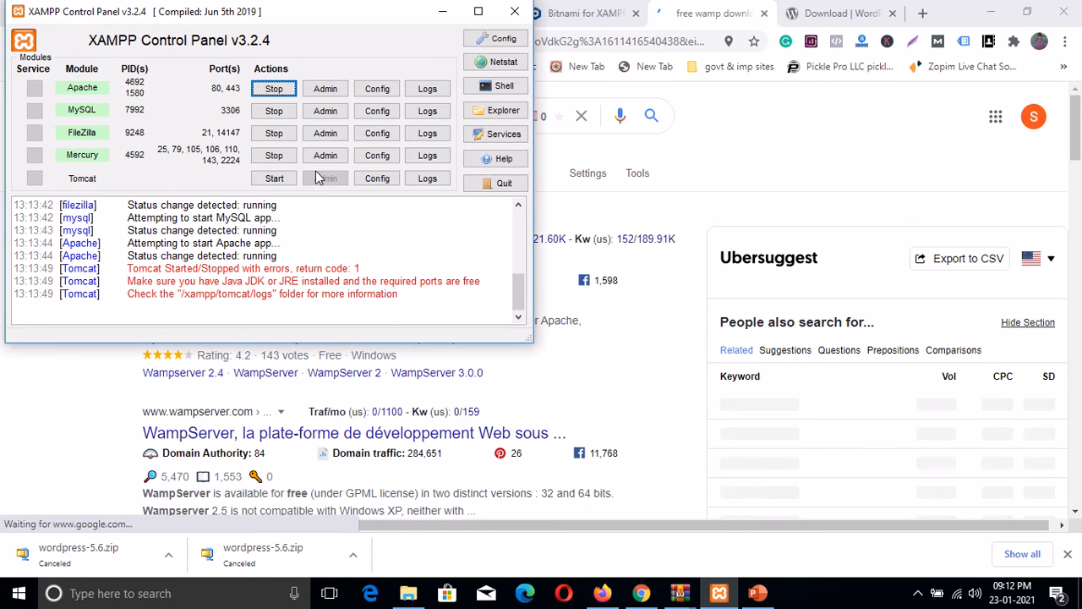
pyautogui.click(441, 16)
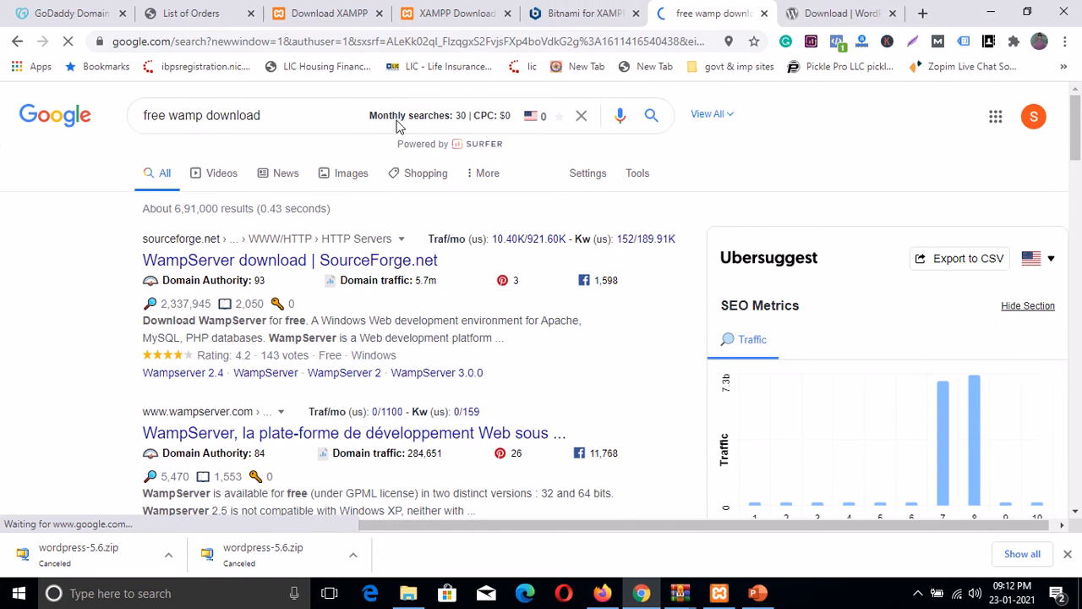
pyautogui.click(325, 14)
pyautogui.click(991, 12)
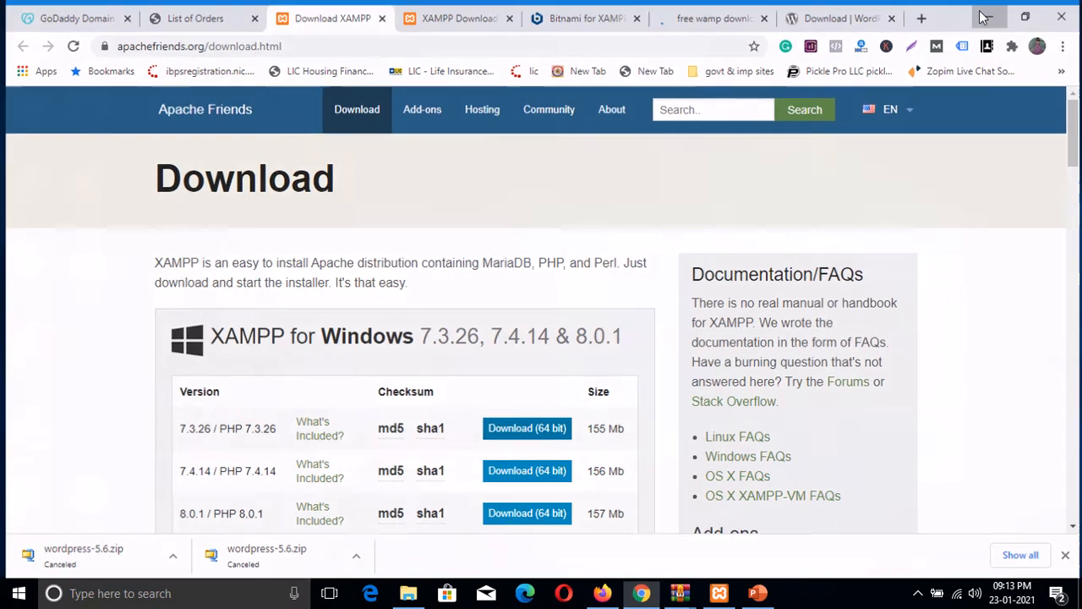
# Step: Copy the wordpress-5.6 zip from the desktop and open C:\xampp\htdocs in File Explorer
pyautogui.rightClick(98, 505)
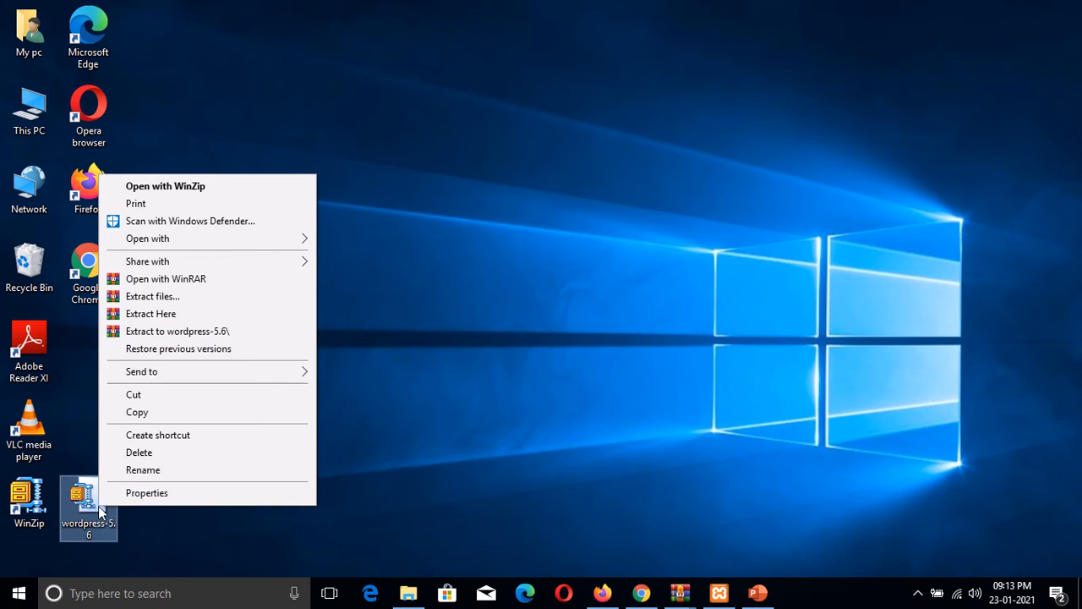
pyautogui.click(140, 413)
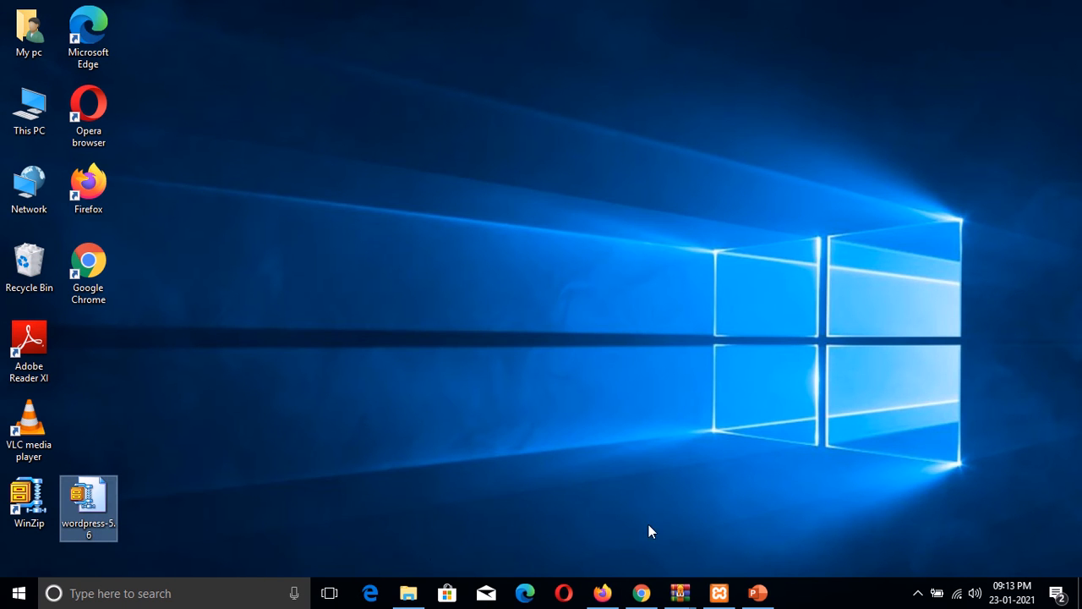
pyautogui.click(409, 593)
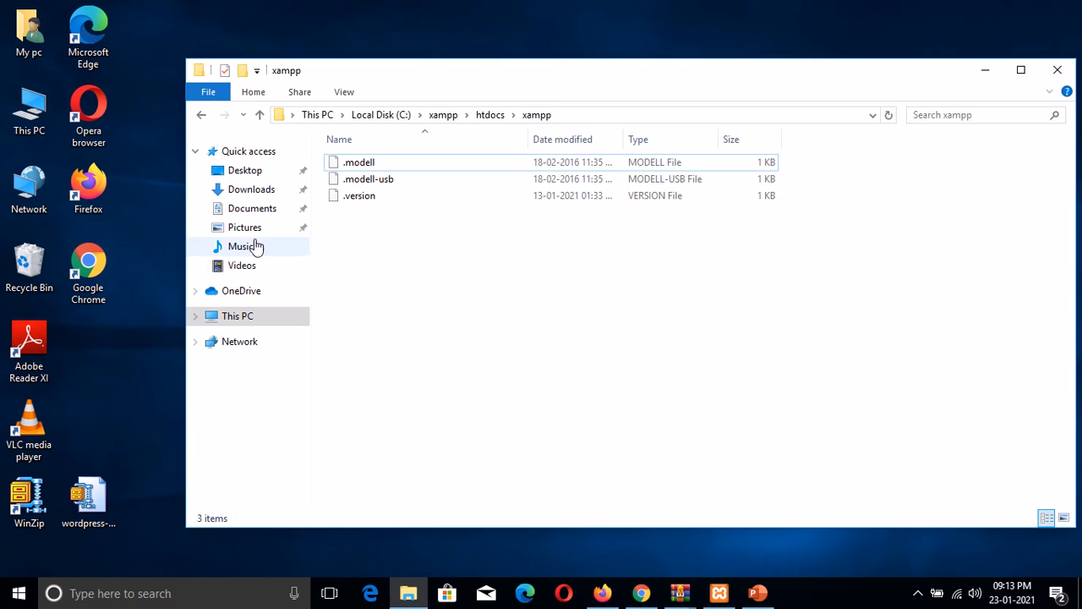
pyautogui.click(273, 314)
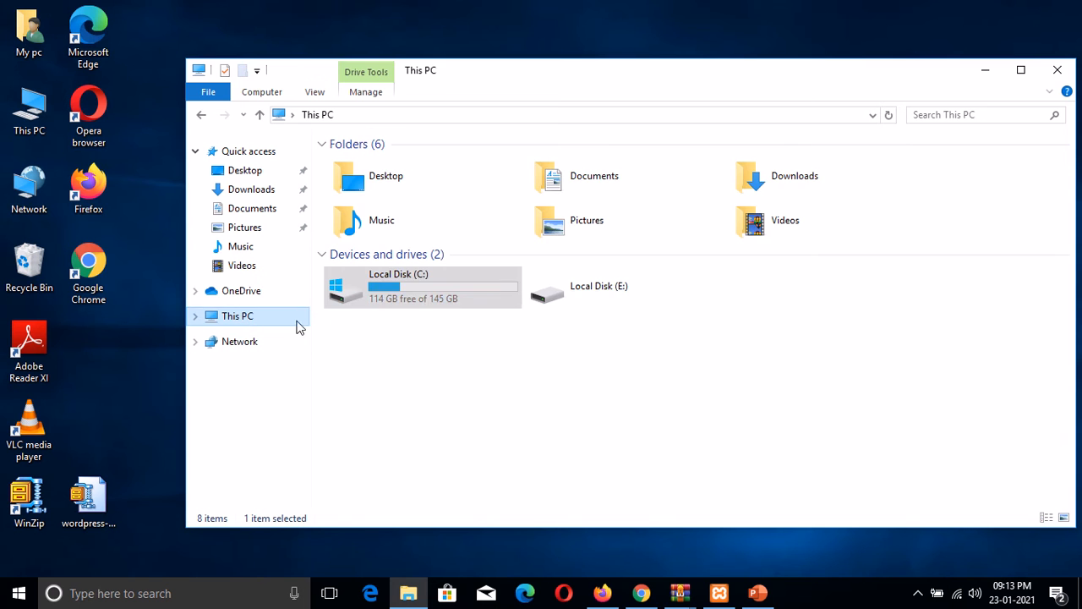
pyautogui.doubleClick(429, 287)
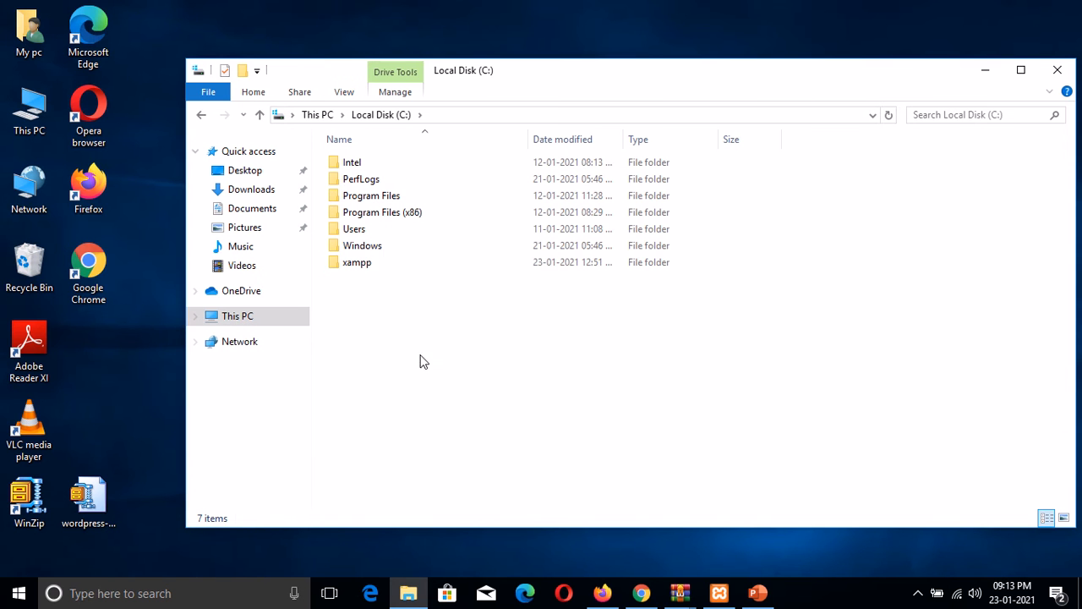
pyautogui.click(354, 266)
pyautogui.doubleClick(353, 263)
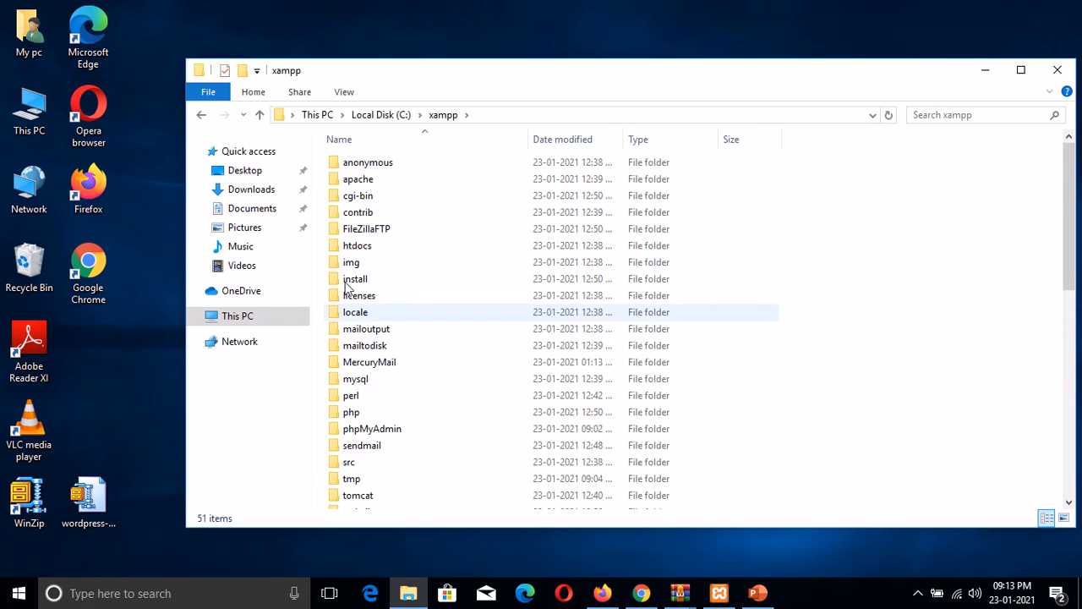
pyautogui.doubleClick(353, 247)
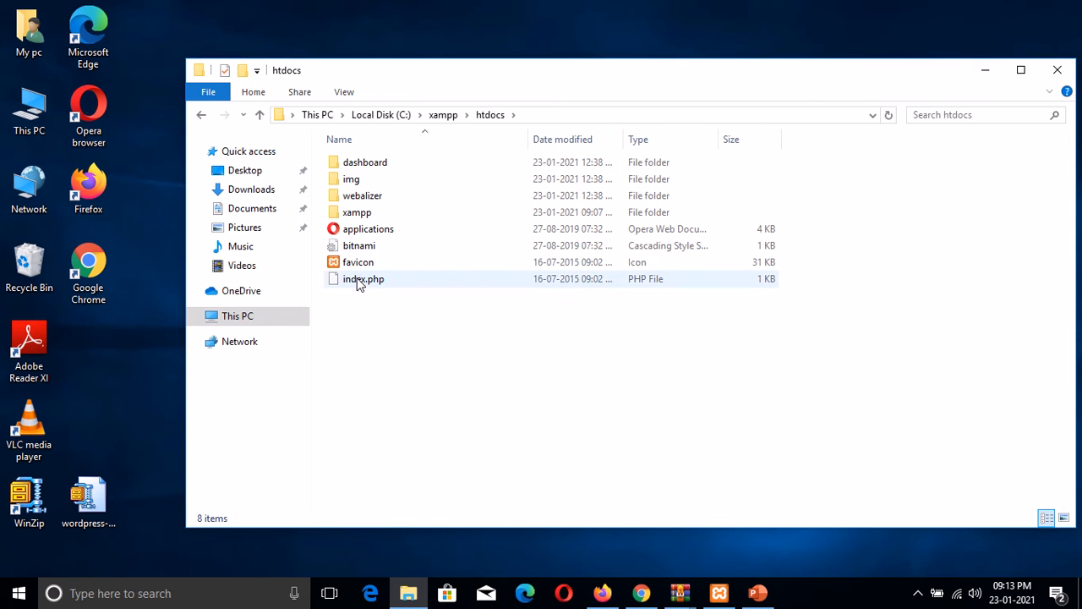
# Step: Make a new folder named 'systemwebtech' in C:\xampp\htdocs and open it
pyautogui.rightClick(371, 318)
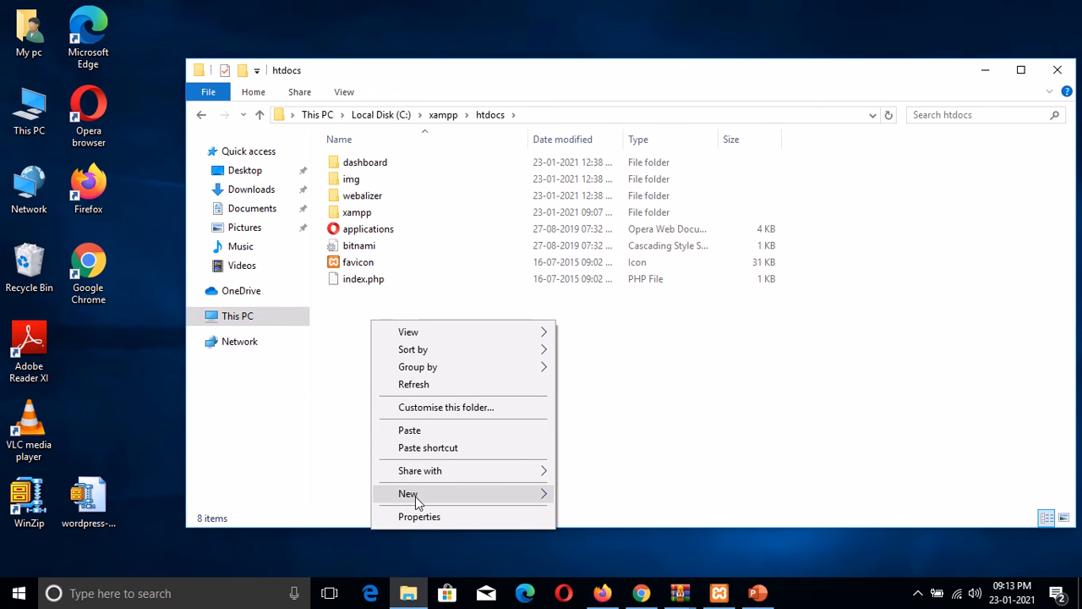
pyautogui.moveTo(415, 497)
pyautogui.click(592, 226)
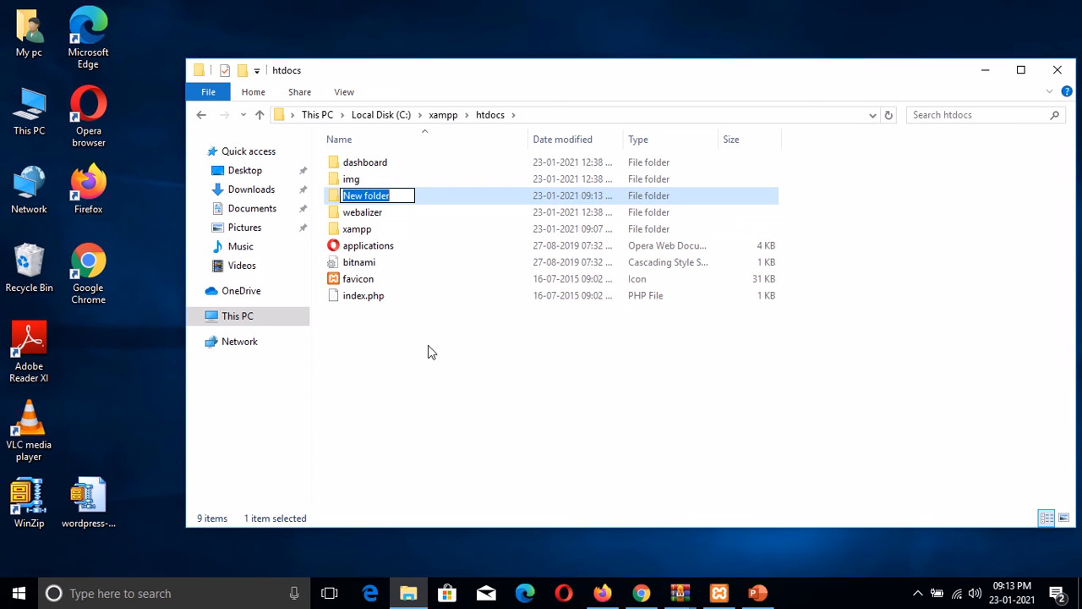
pyautogui.press('BackSpace')
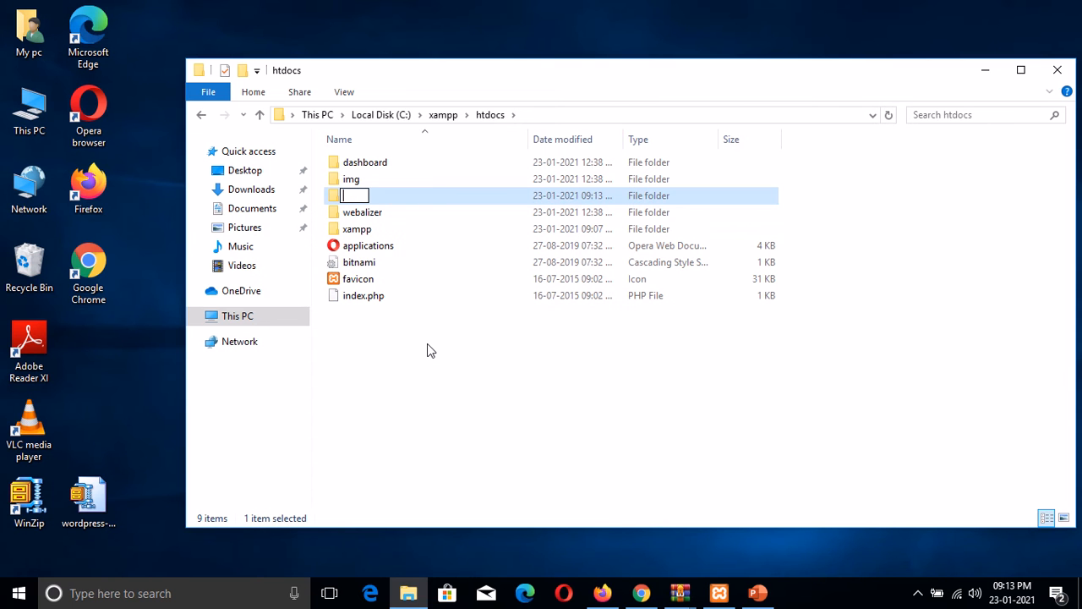
pyautogui.write('system')
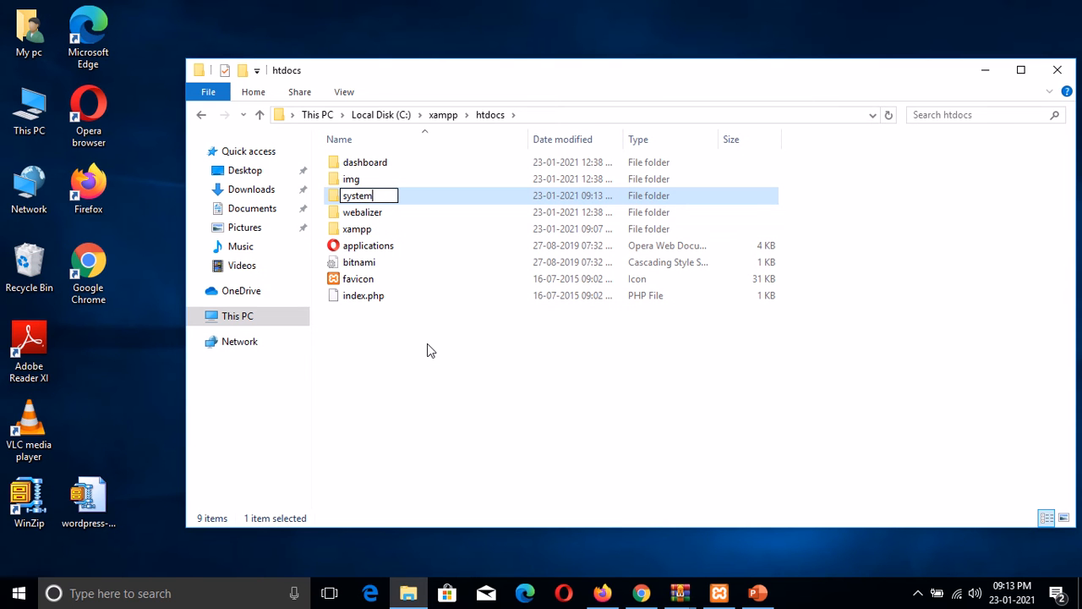
pyautogui.write('webtech')
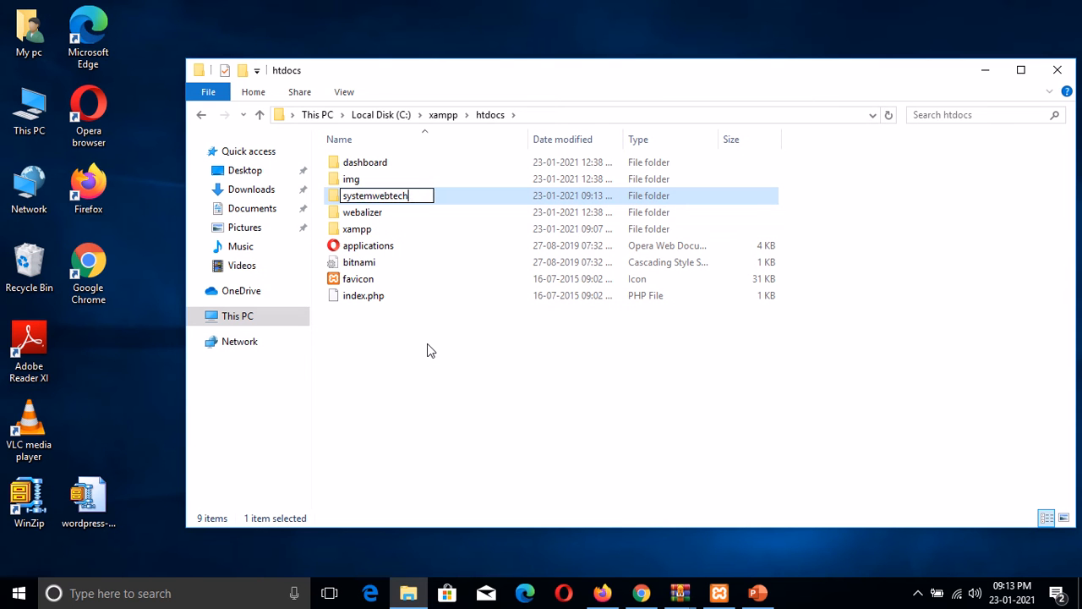
pyautogui.click(426, 378)
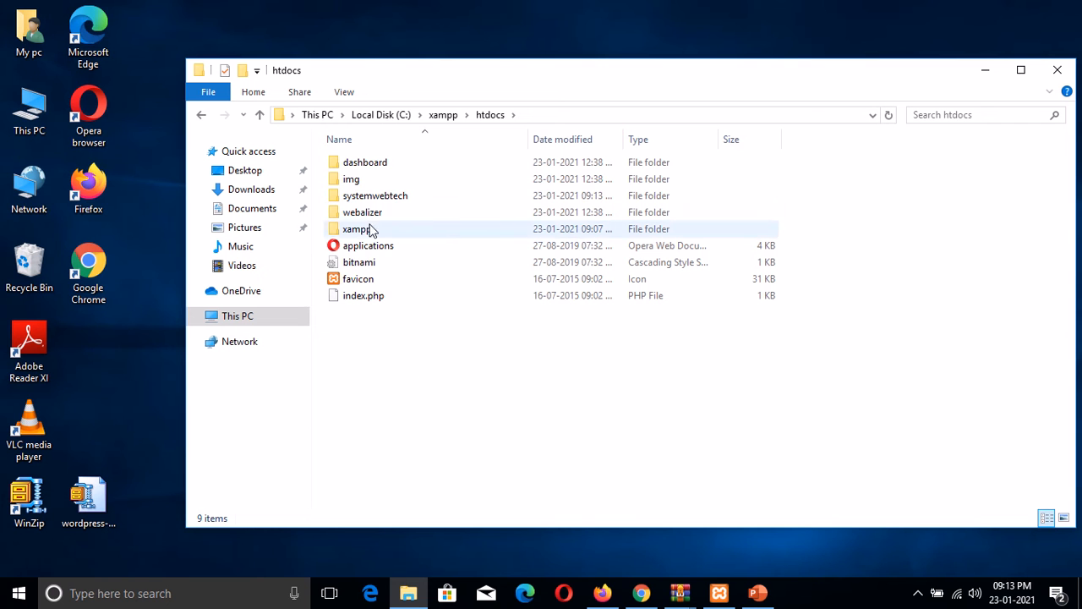
pyautogui.doubleClick(366, 200)
# Step: Paste wordpress-5.6.zip into systemwebtech and use Extract Here to unpack it
pyautogui.rightClick(343, 181)
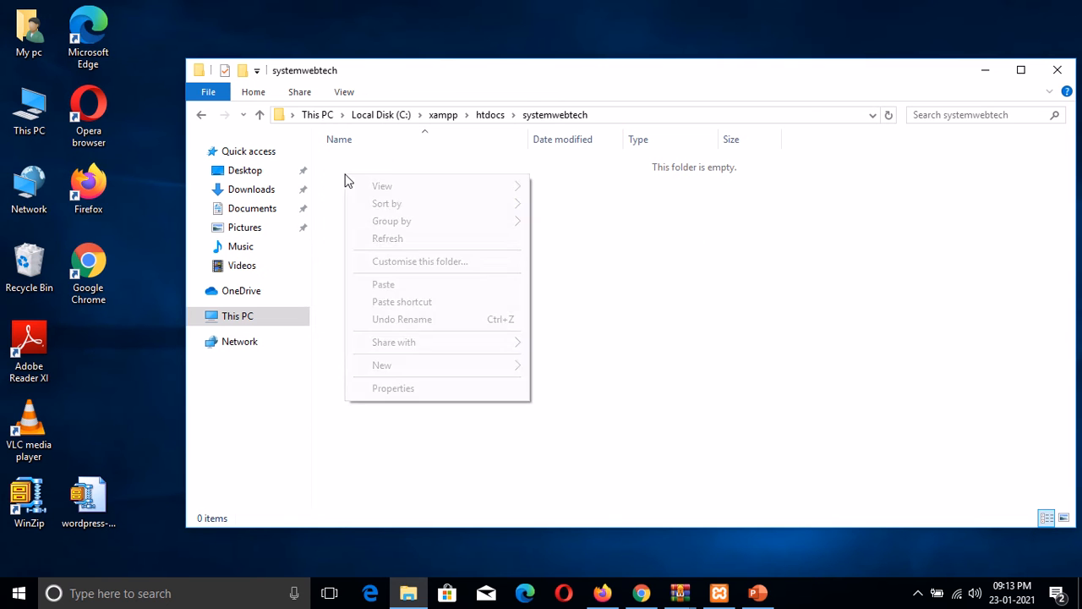
pyautogui.click(392, 285)
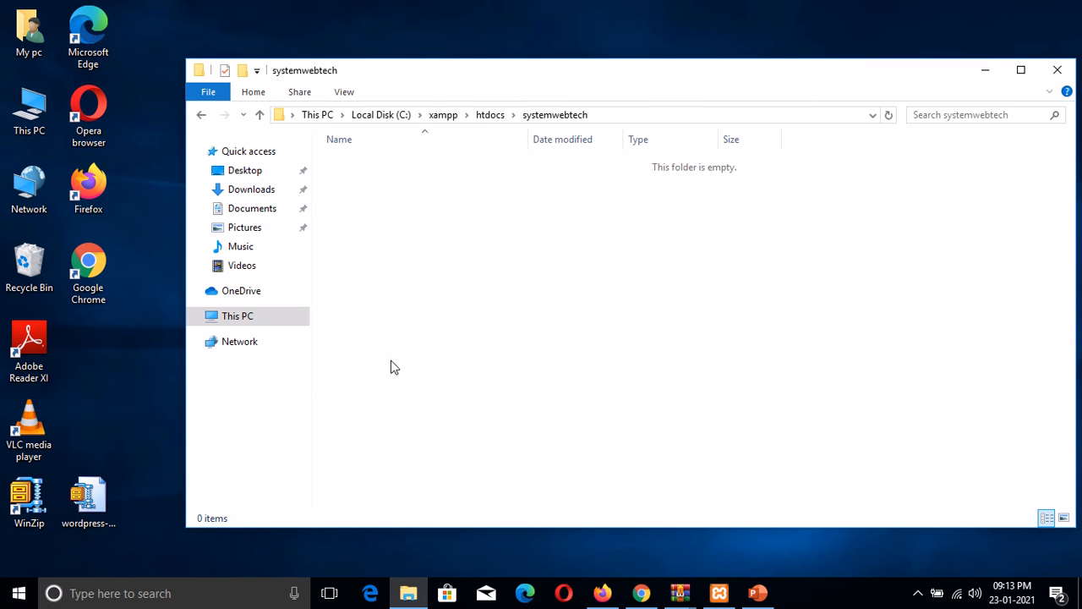
pyautogui.rightClick(366, 172)
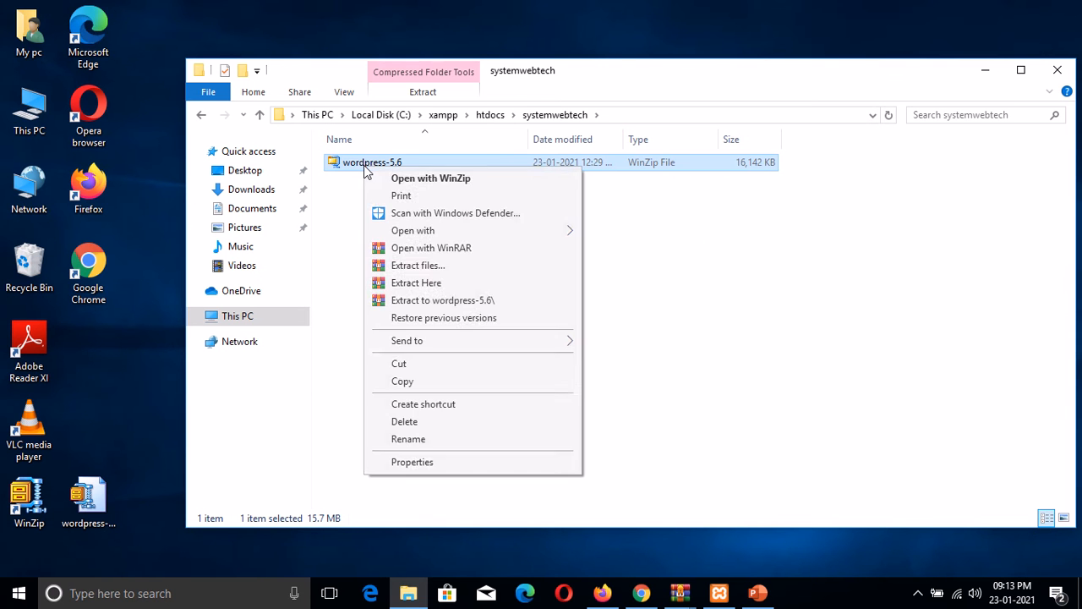
pyautogui.click(415, 282)
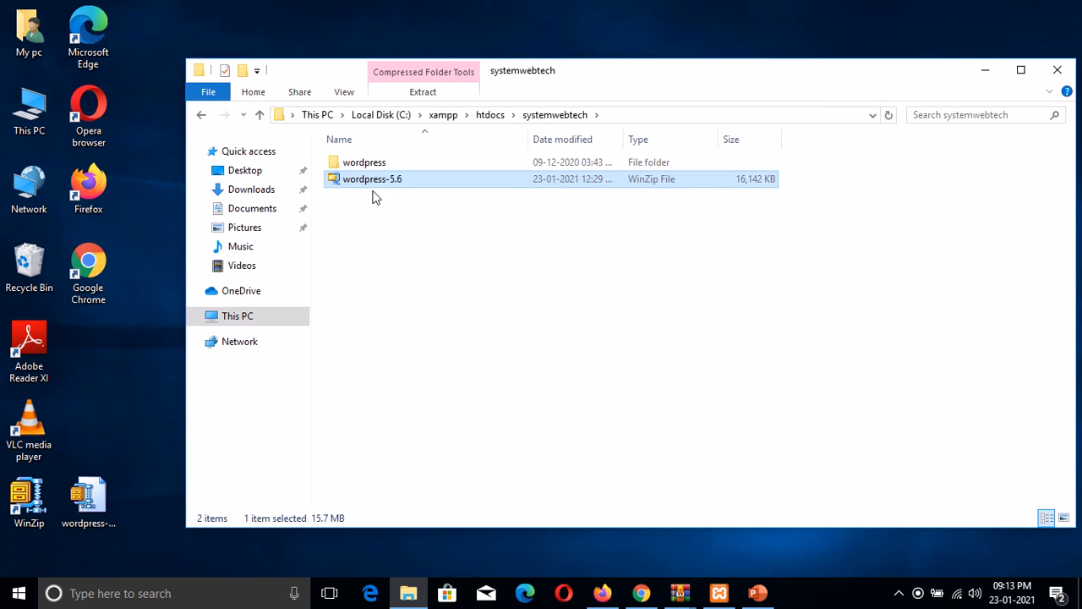
# Step: Permanently delete the zip and select all 19 files inside the extracted wordpress folder
pyautogui.hotkey('shift', 'Delete')
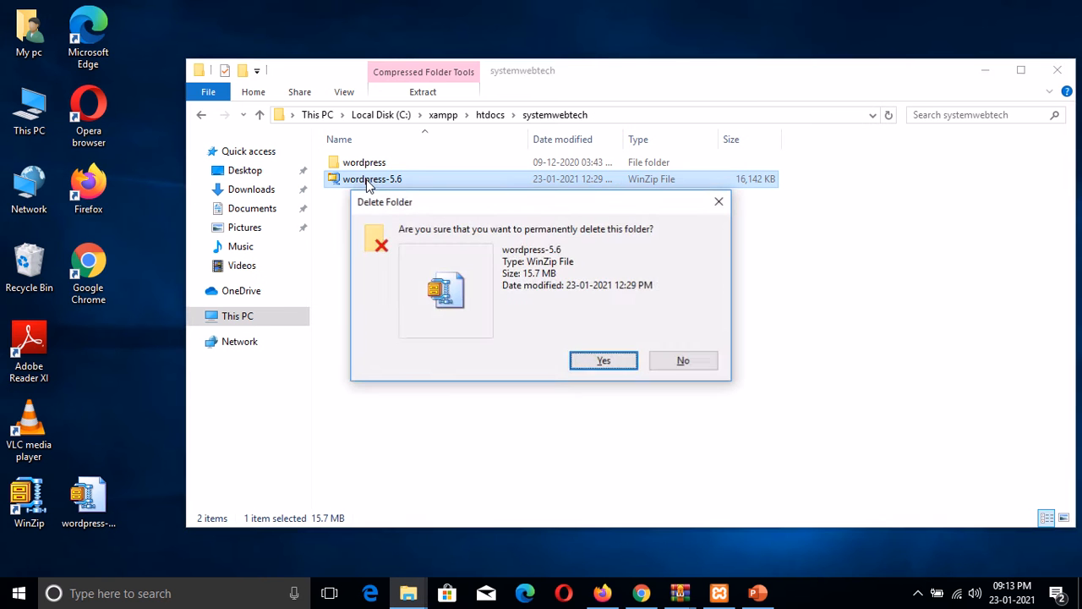
pyautogui.press('Return')
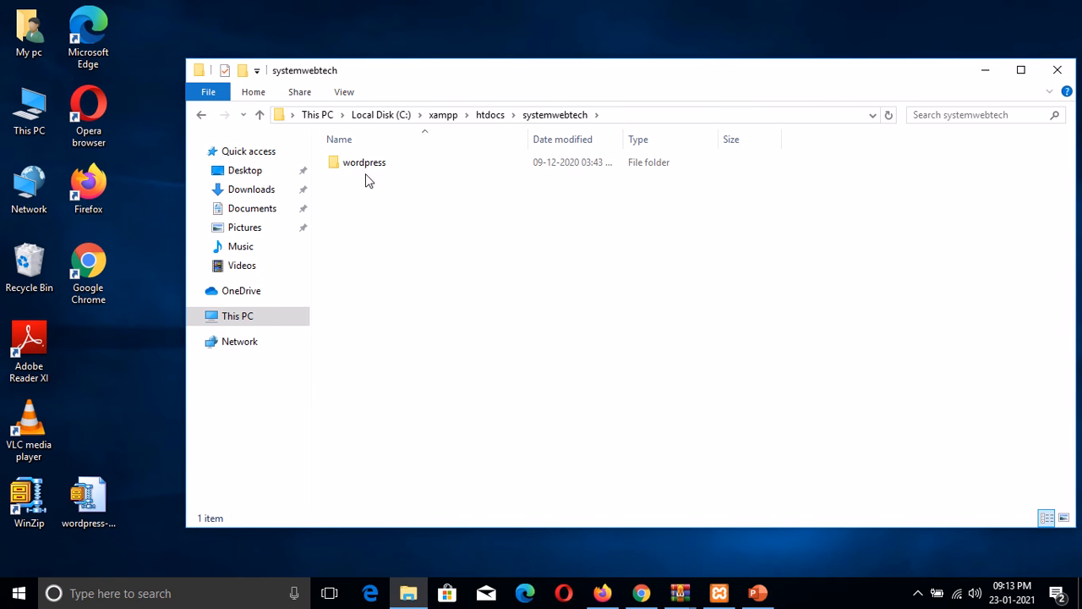
pyautogui.doubleClick(362, 167)
pyautogui.click(359, 168)
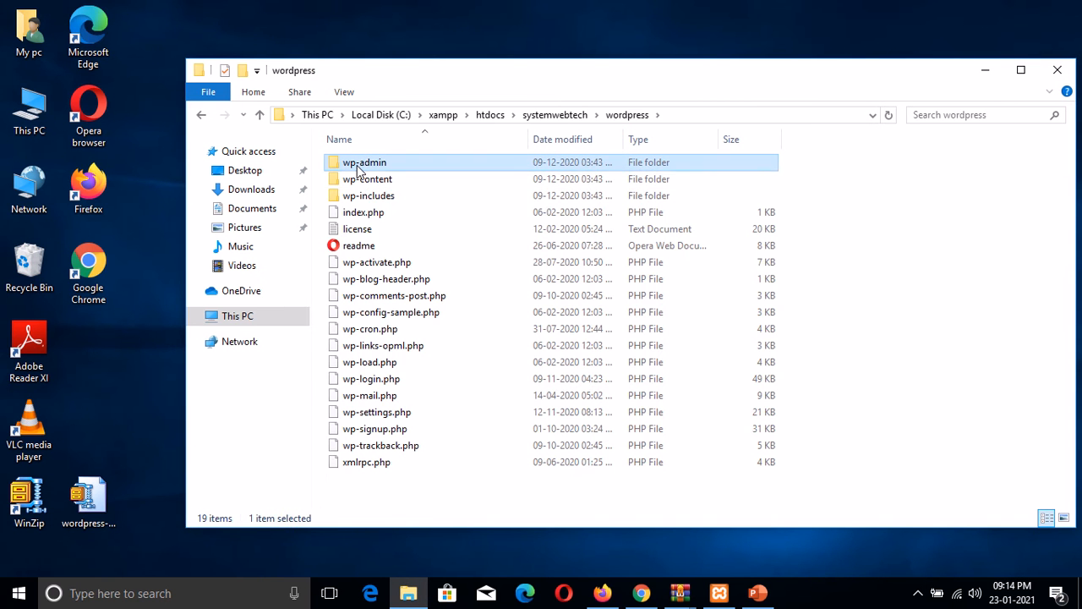
pyautogui.hotkey('ctrl', 'a')
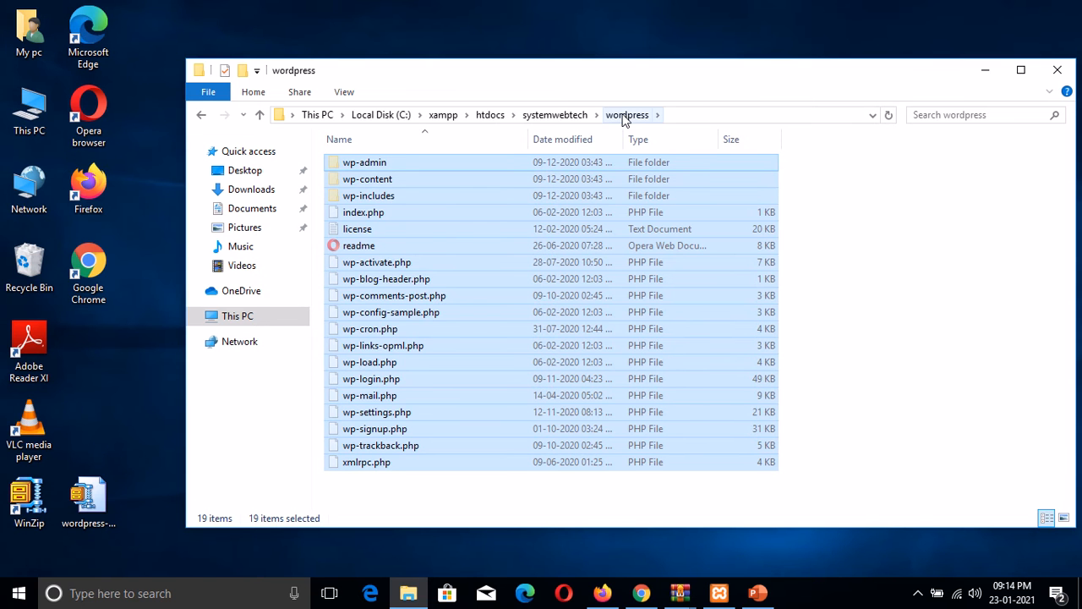
# Step: Paste the WordPress files into systemwebtech and permanently delete the wordpress folder
pyautogui.click(556, 115)
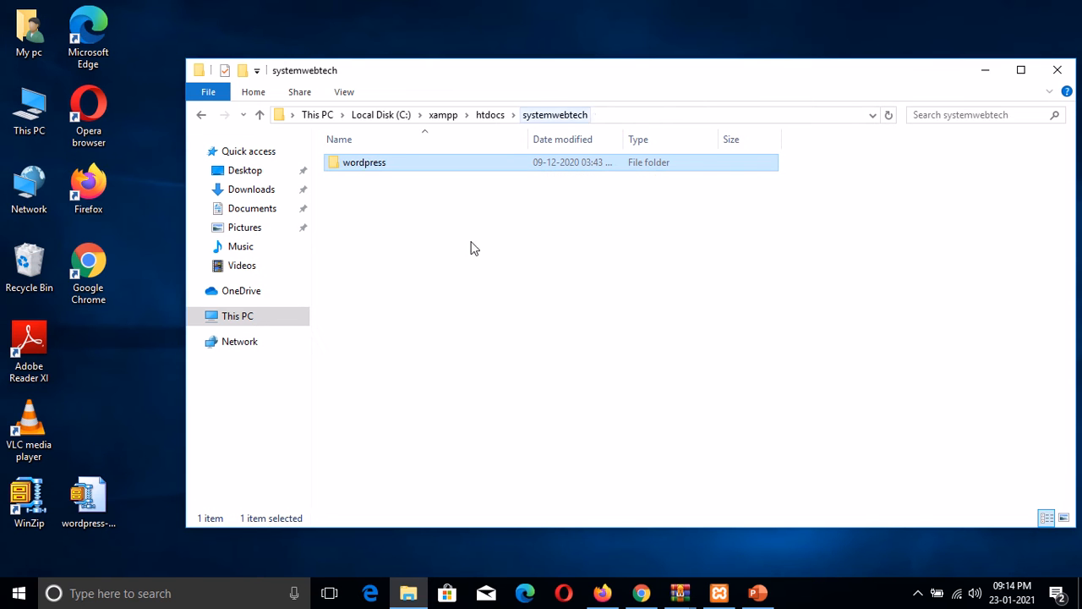
pyautogui.rightClick(351, 189)
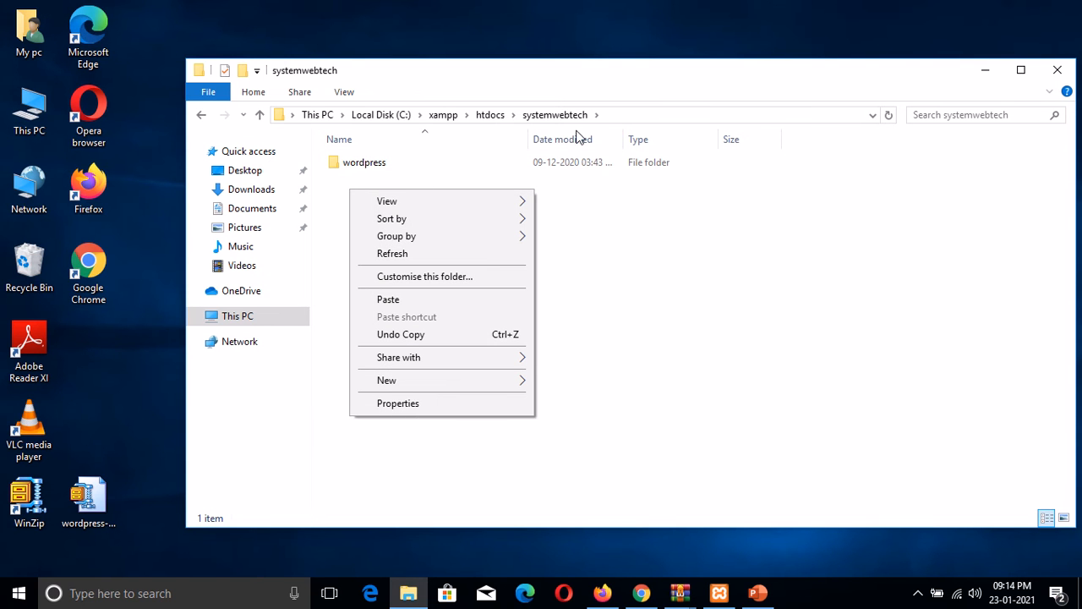
pyautogui.click(388, 303)
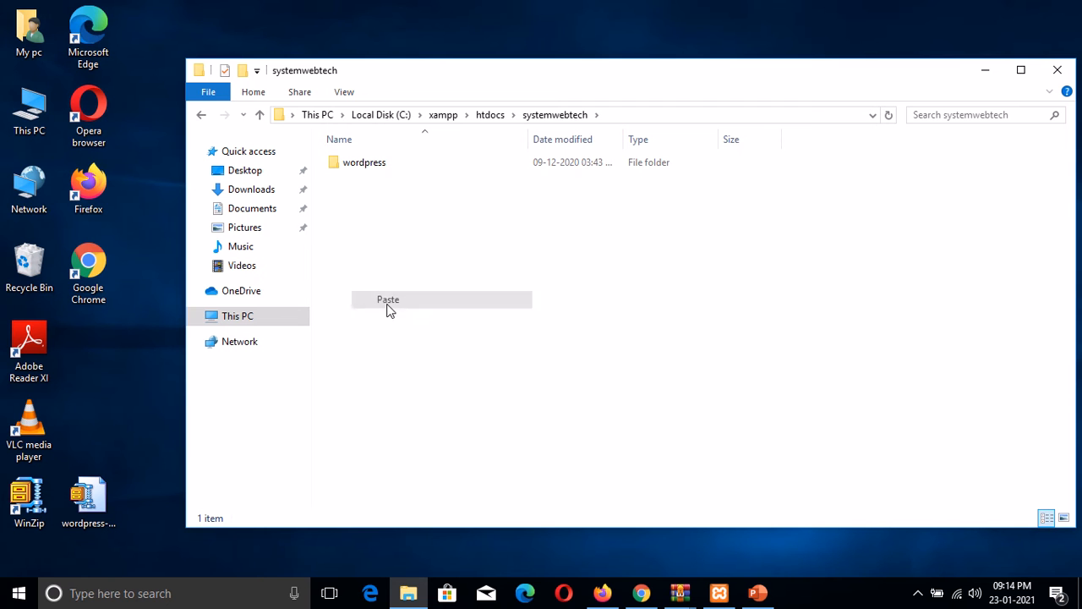
pyautogui.click(363, 167)
pyautogui.hotkey('shift', 'Delete')
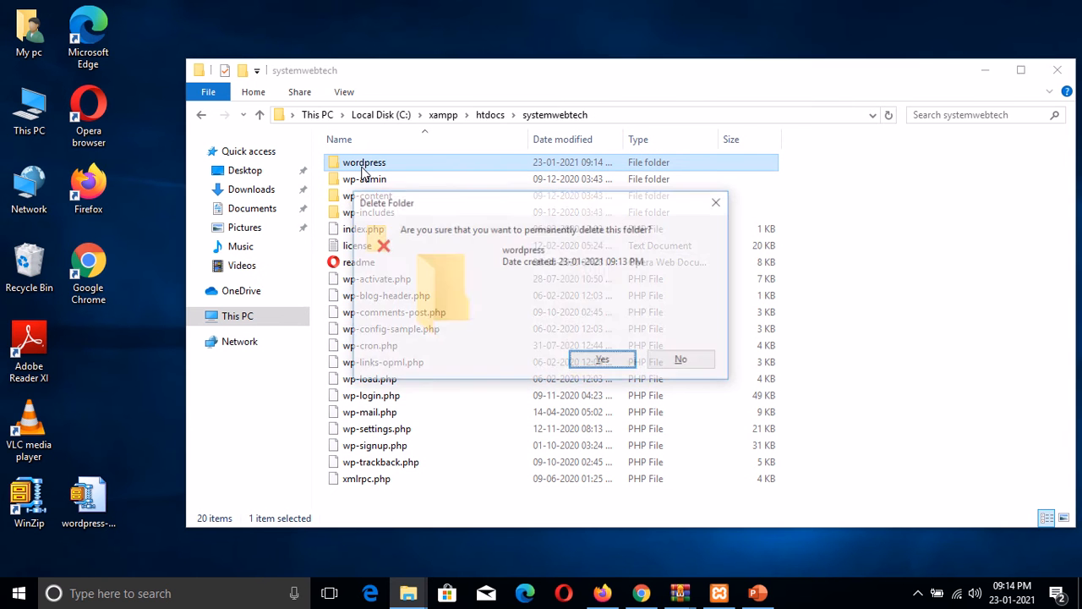
pyautogui.press('Return')
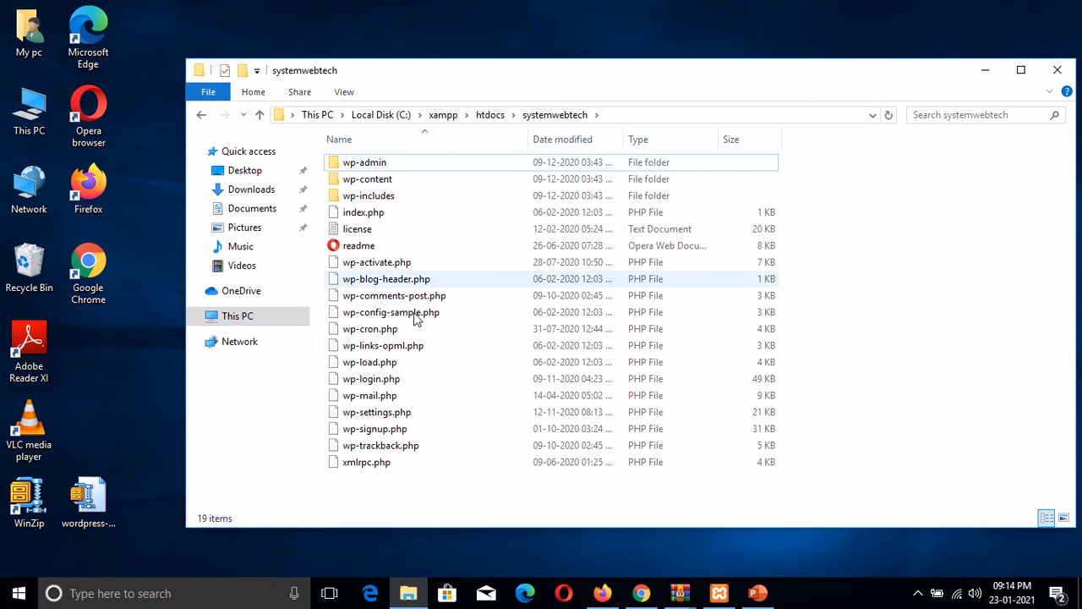
# Step: Confirm Apache and MySQL are running in XAMPP, return to Chrome, and check the Wi-Fi networks
pyautogui.moveTo(719, 594)
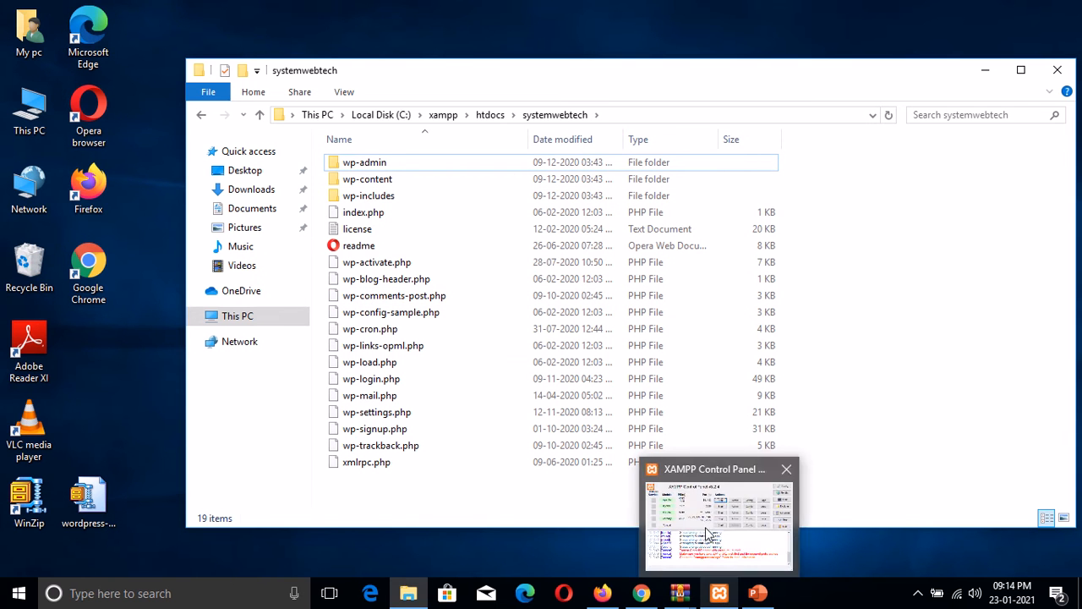
pyautogui.click(704, 527)
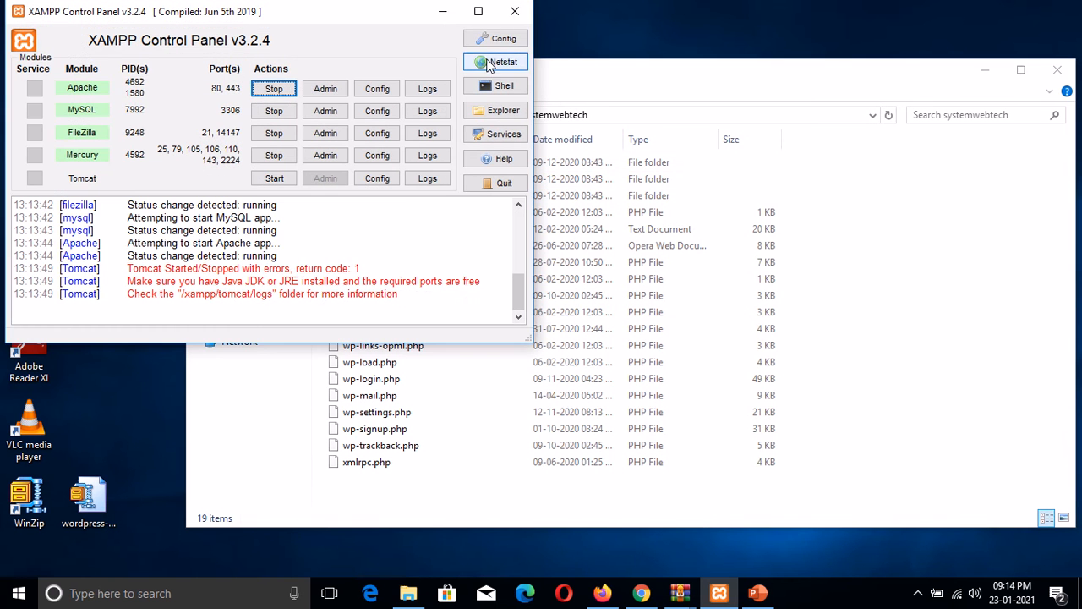
pyautogui.click(442, 11)
pyautogui.moveTo(644, 596)
pyautogui.click(637, 507)
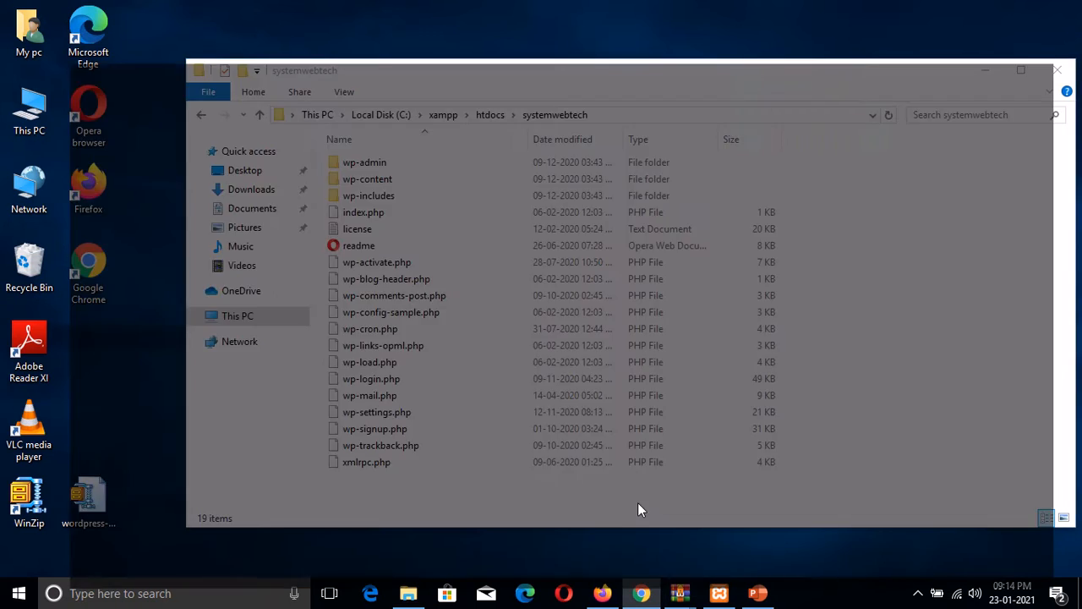
pyautogui.click(956, 593)
pyautogui.click(639, 176)
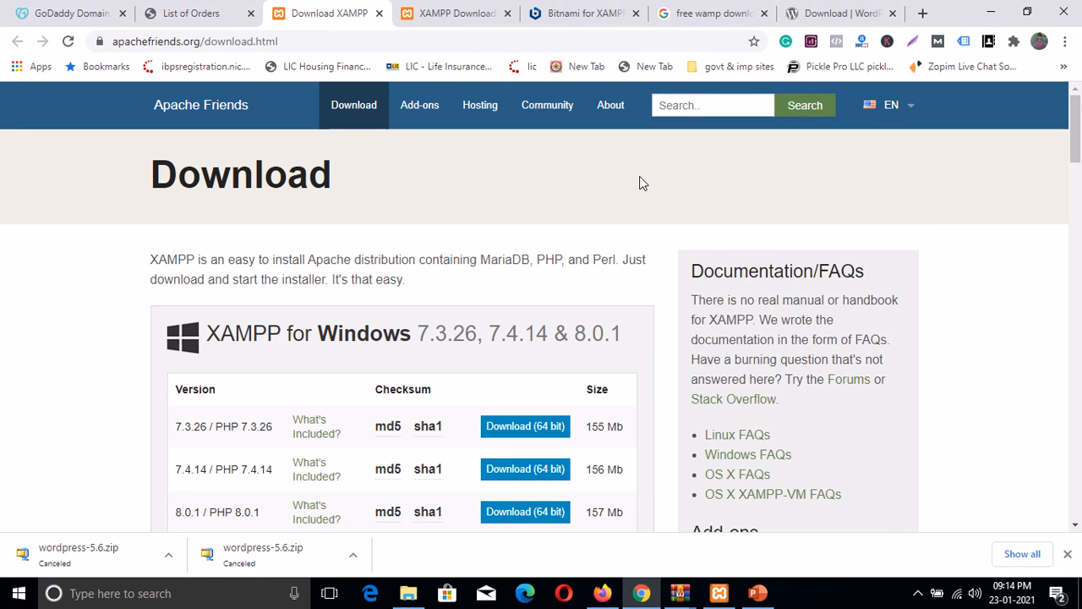
# Step: In a new tab, go to the localhost/phpmyadmin address suggestion
pyautogui.click(922, 13)
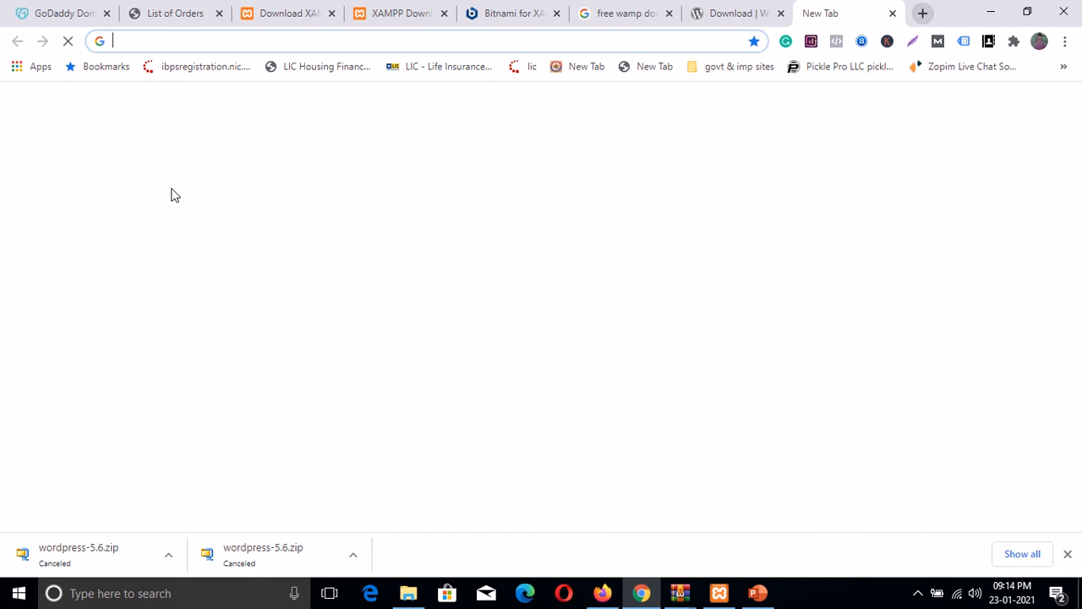
pyautogui.click(127, 41)
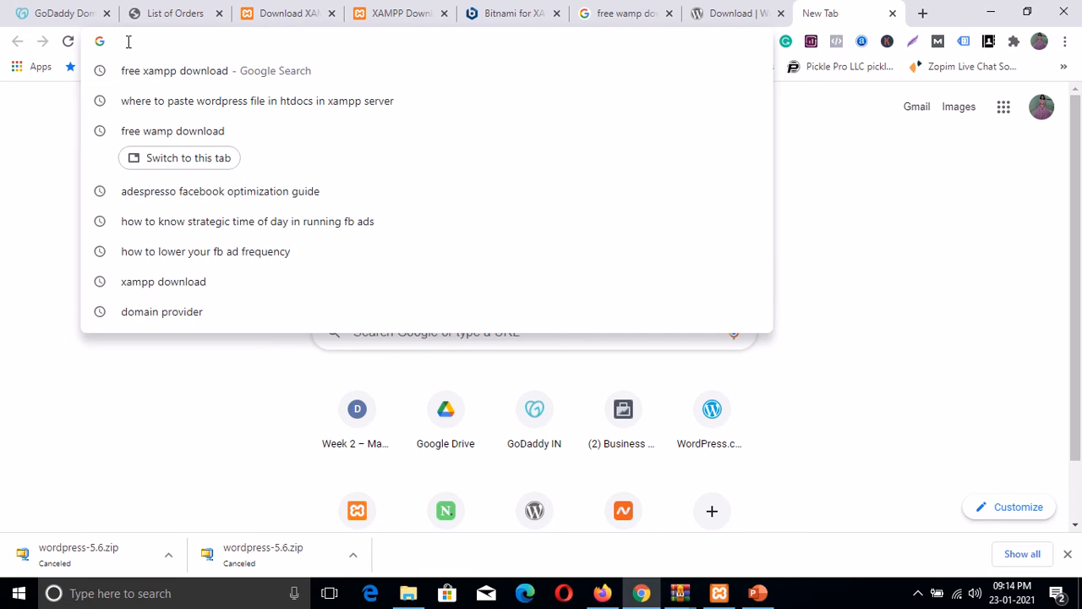
pyautogui.write('localho')
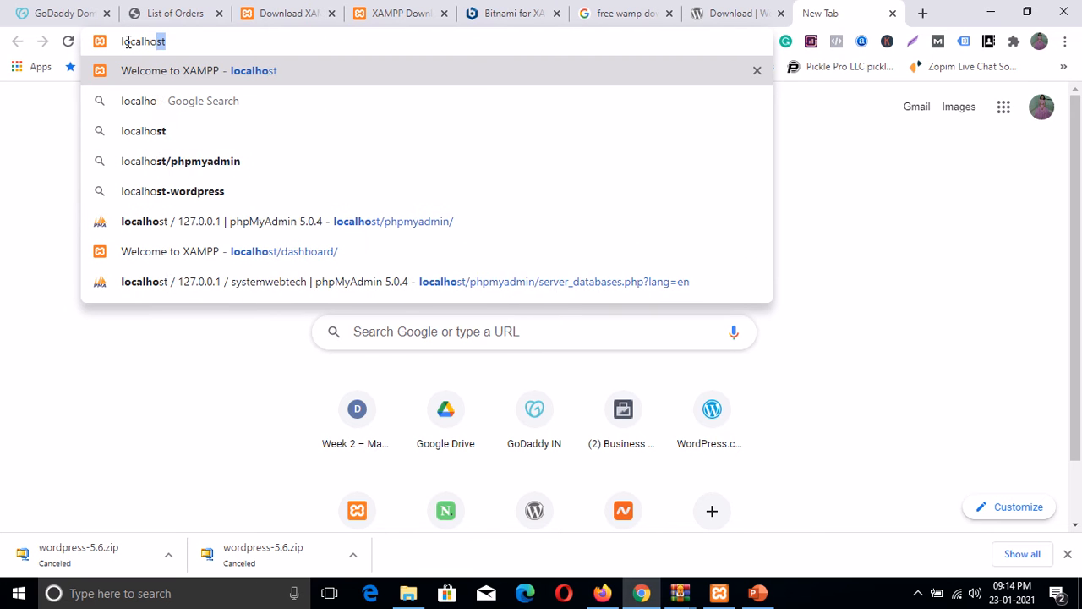
pyautogui.write('st/php')
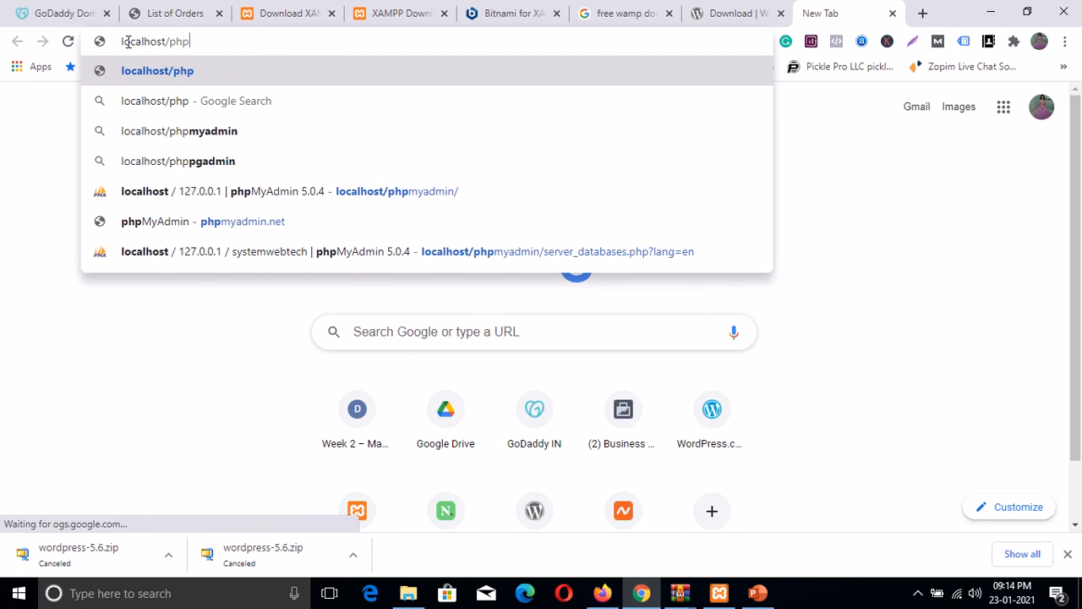
pyautogui.press('Down')
pyautogui.press('Down')
pyautogui.press('Return')
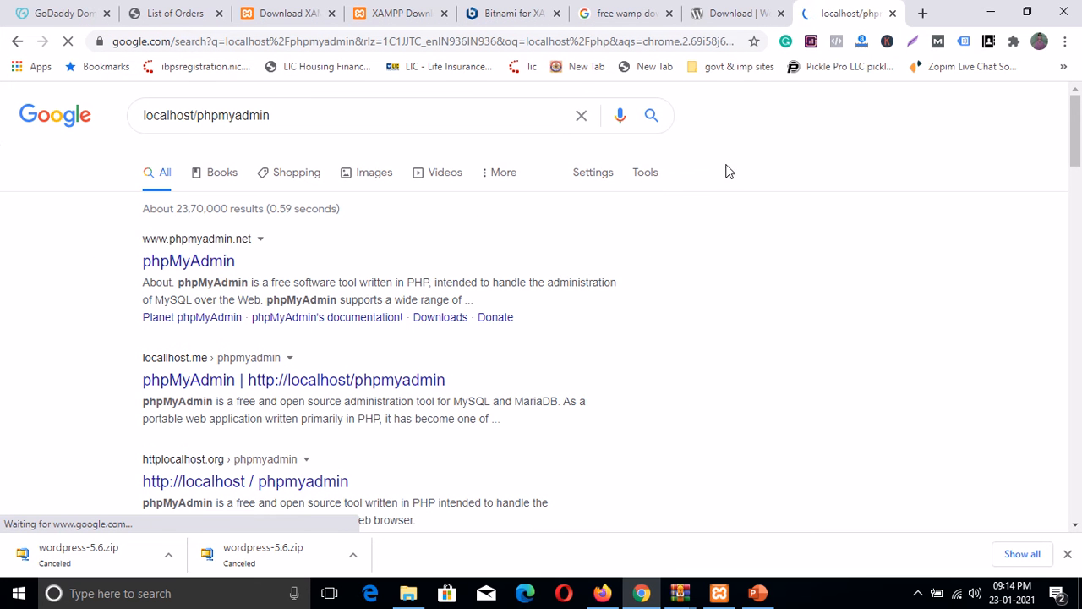
# Step: Check the Wi-Fi connection details, then resubmit the localhost/phpmyadmin address
pyautogui.click(957, 593)
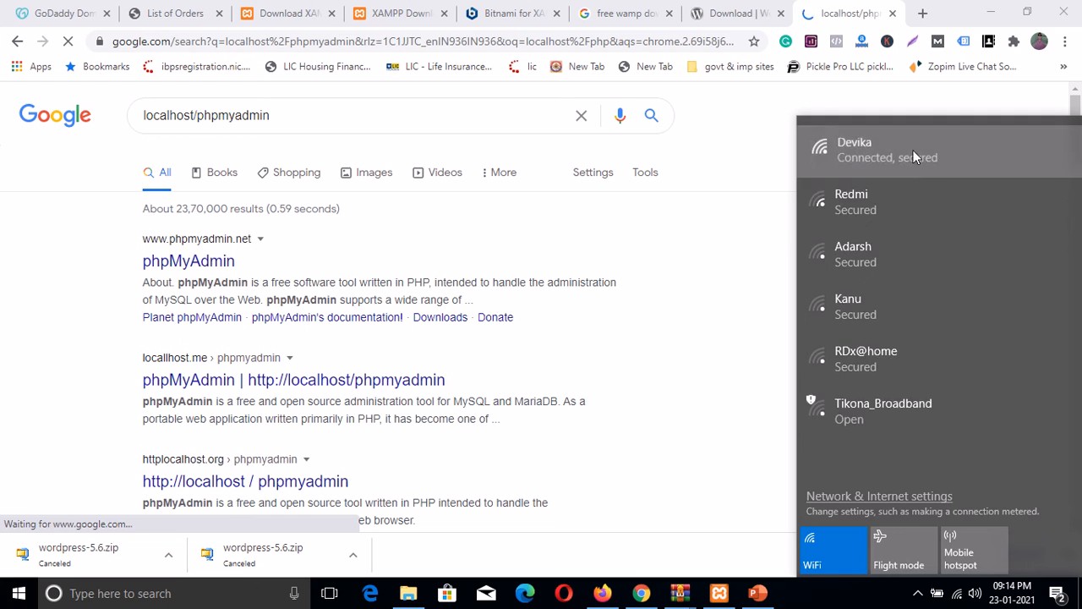
pyautogui.click(913, 152)
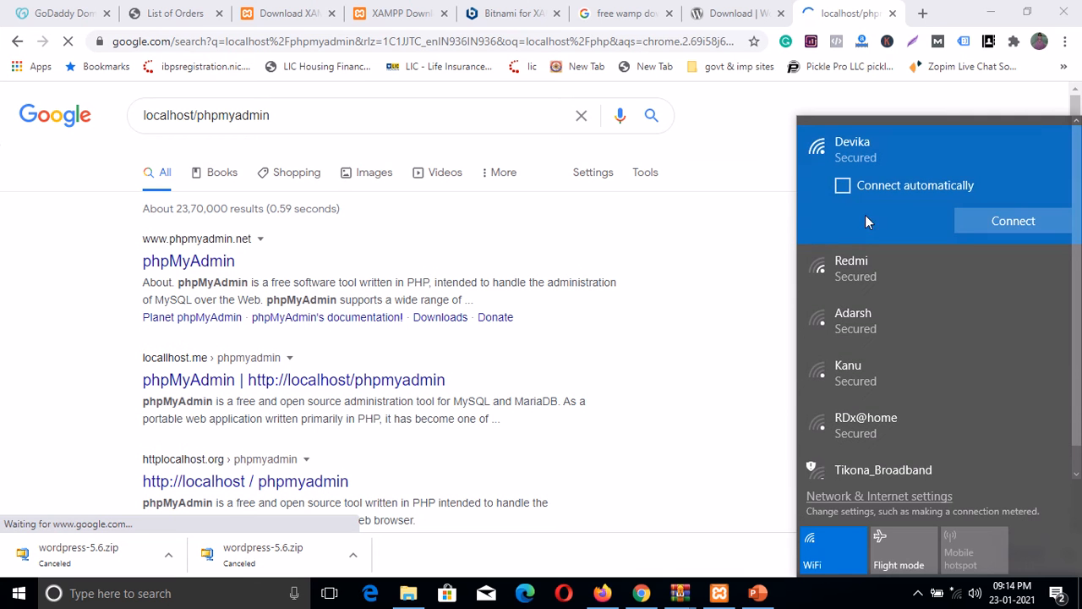
pyautogui.click(747, 112)
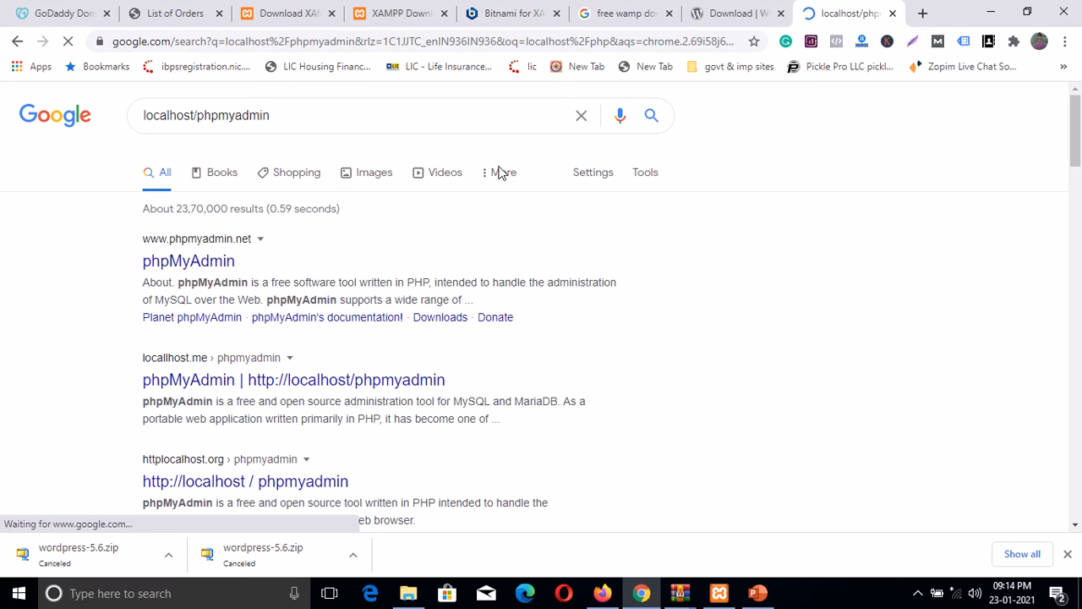
pyautogui.click(177, 44)
pyautogui.press('BackSpace')
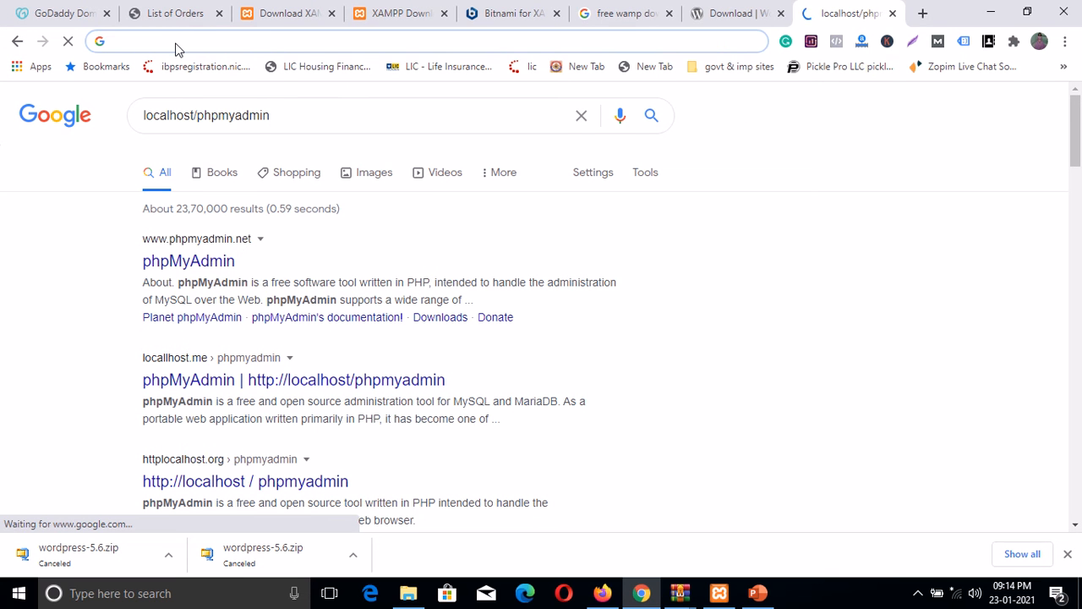
pyautogui.write('local')
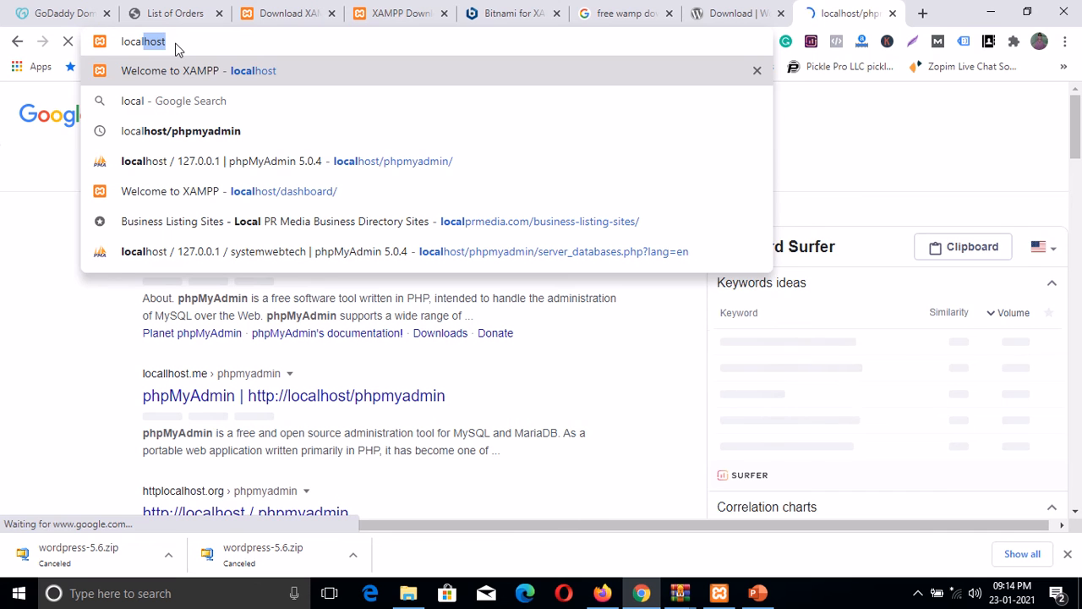
pyautogui.press('Down')
pyautogui.press('Down')
pyautogui.press('Return')
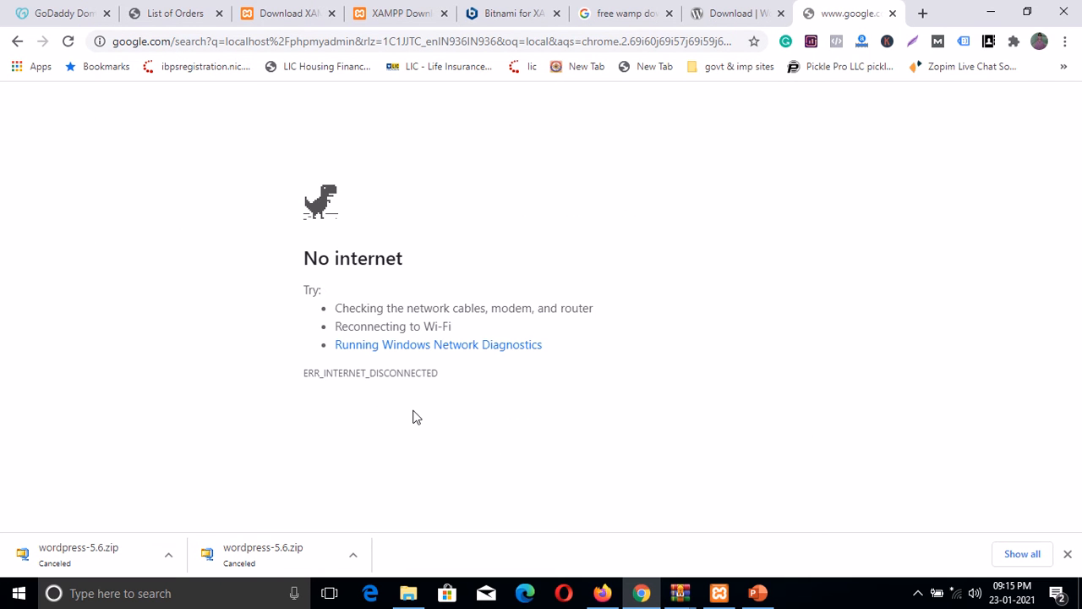
# Step: Enter localhost/phpmyadmin/ in full to load the phpMyAdmin home page
pyautogui.click(219, 43)
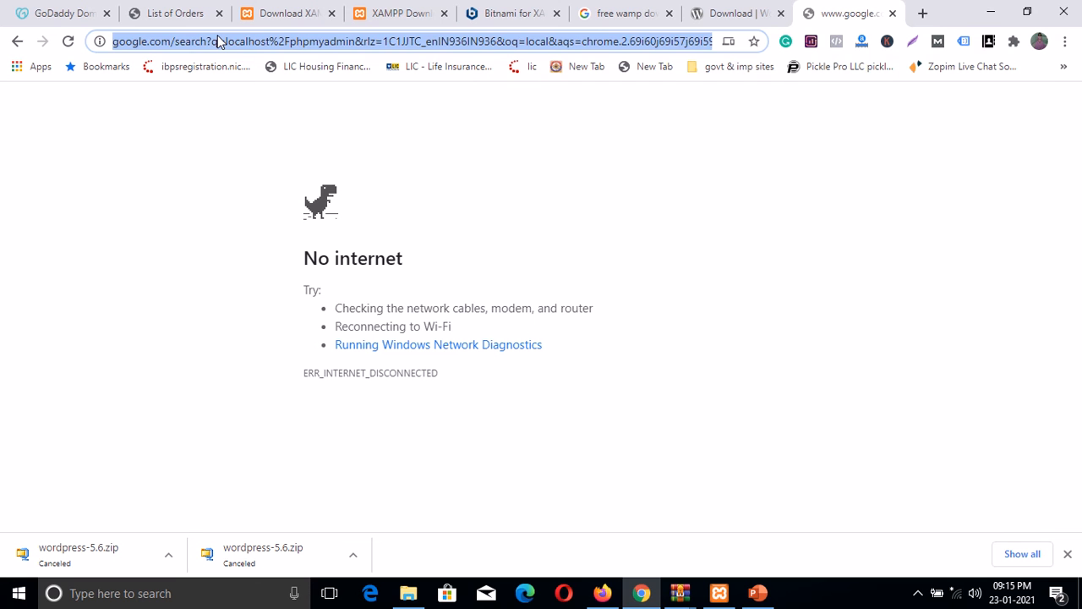
pyautogui.press('BackSpace')
pyautogui.write('local')
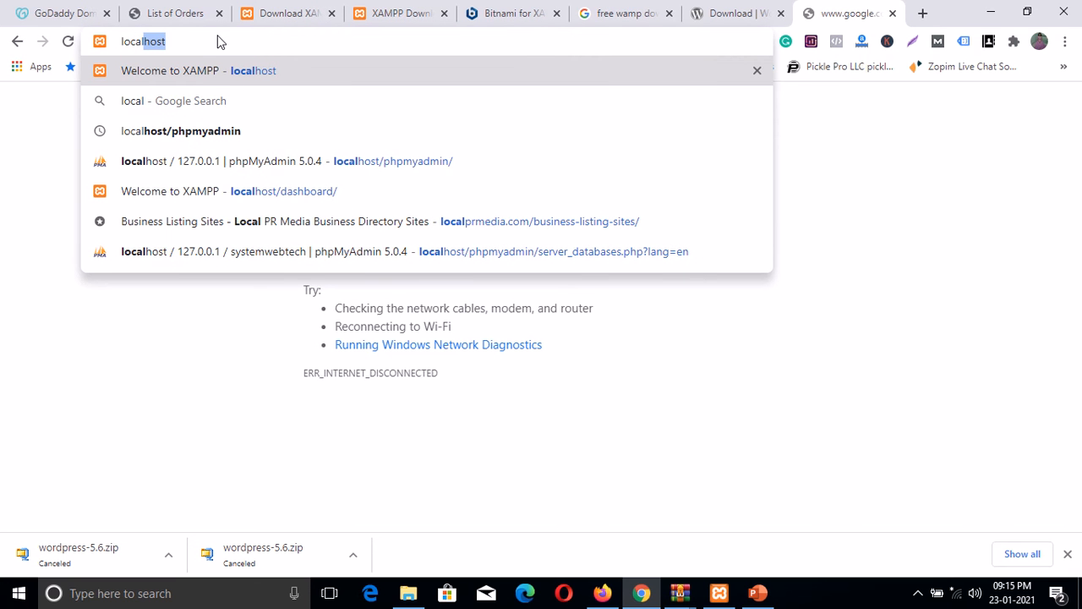
pyautogui.write('host/php')
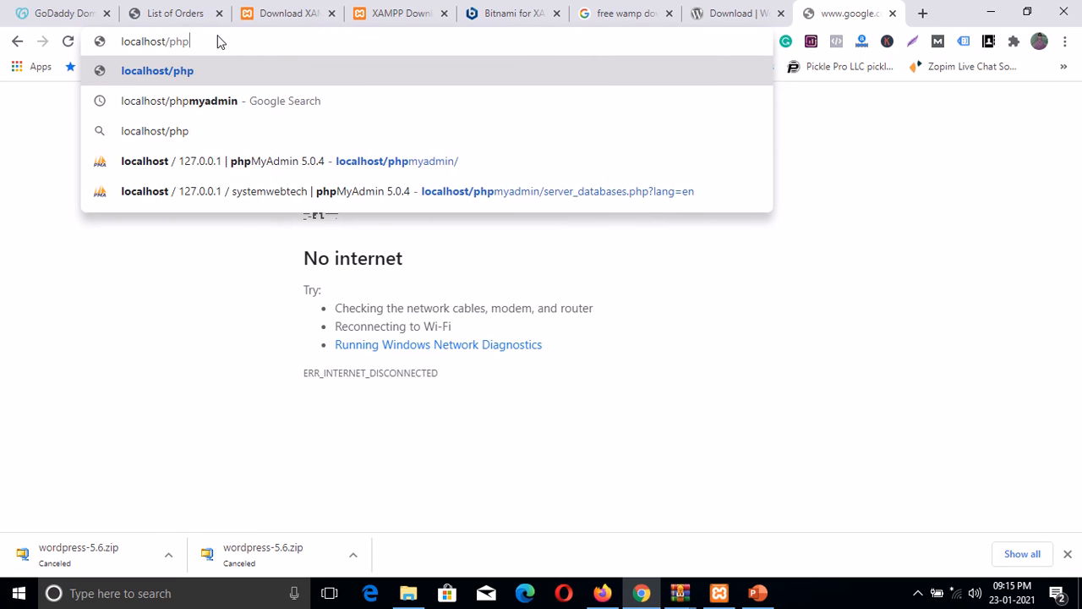
pyautogui.write('myadmin')
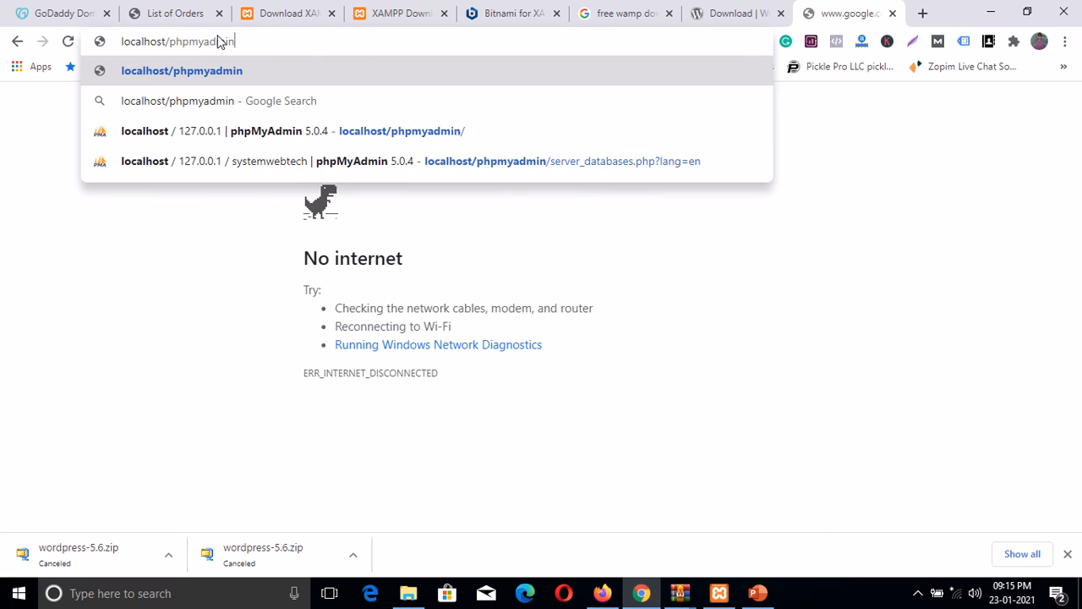
pyautogui.write('/')
pyautogui.press('Return')
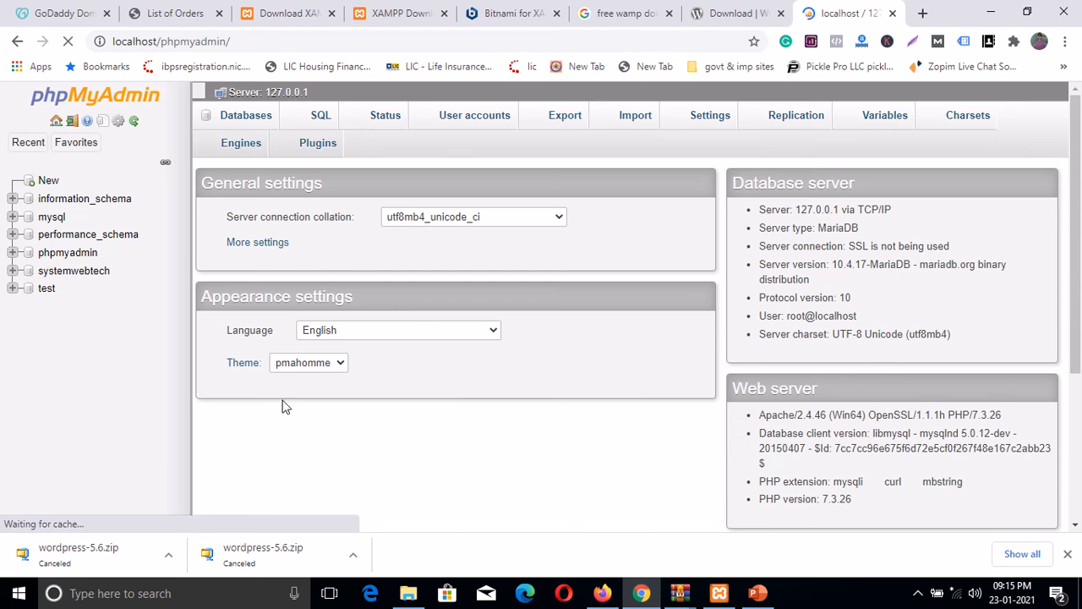
# Step: Open the systemwebtech database from the Databases list and confirm it has no tables
pyautogui.scroll(-1, 272, 429)
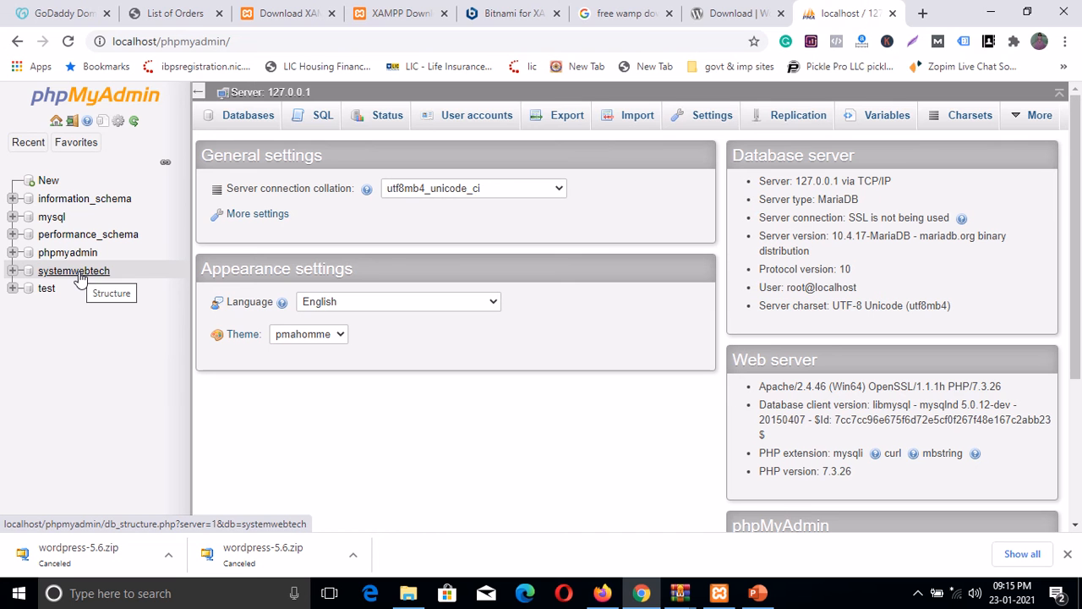
pyautogui.click(248, 115)
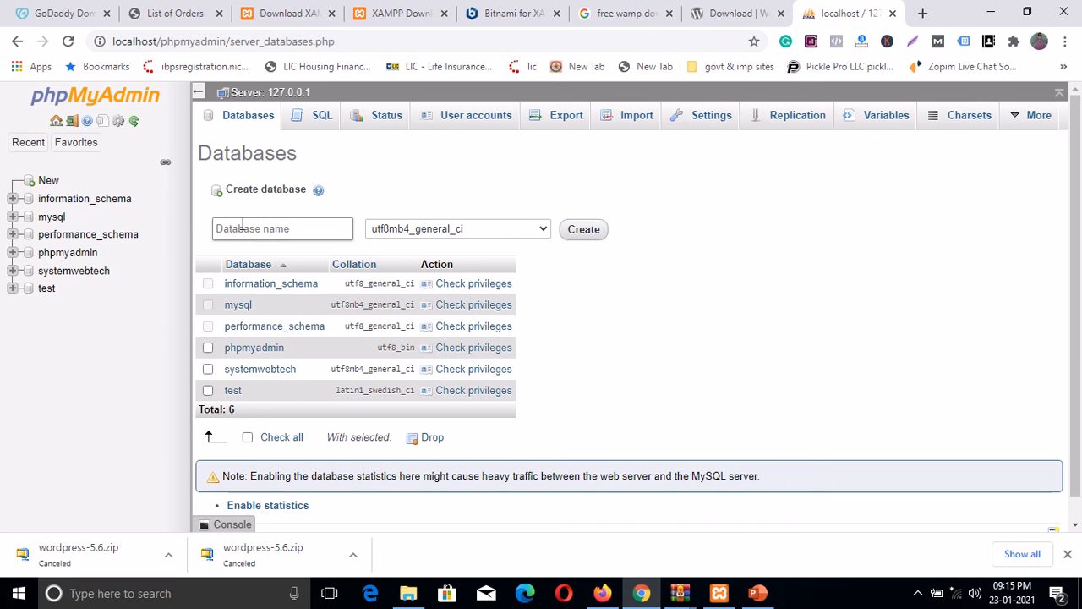
pyautogui.click(237, 225)
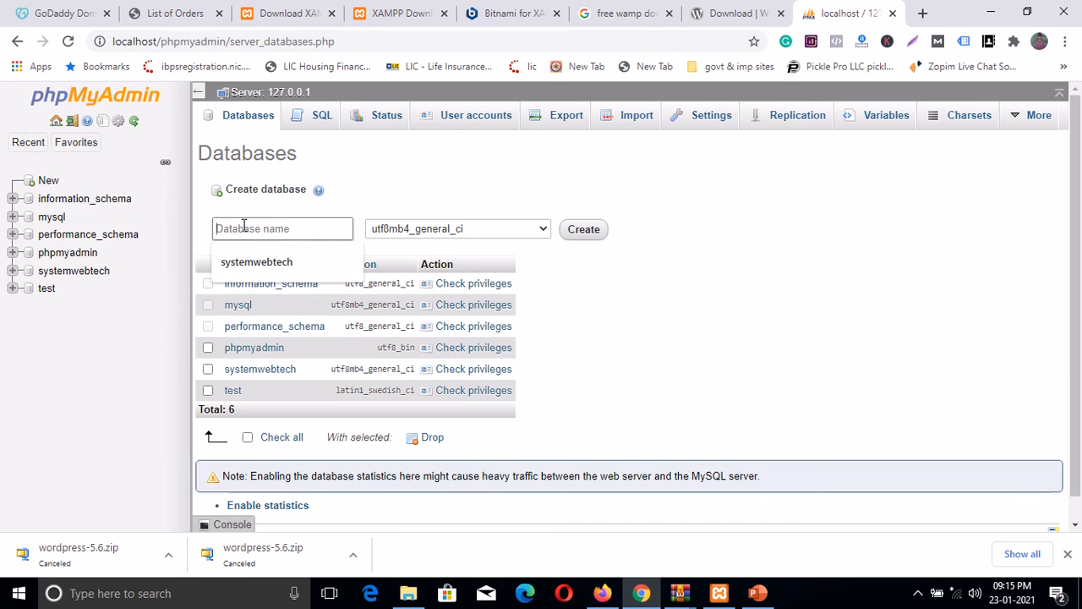
pyautogui.click(253, 263)
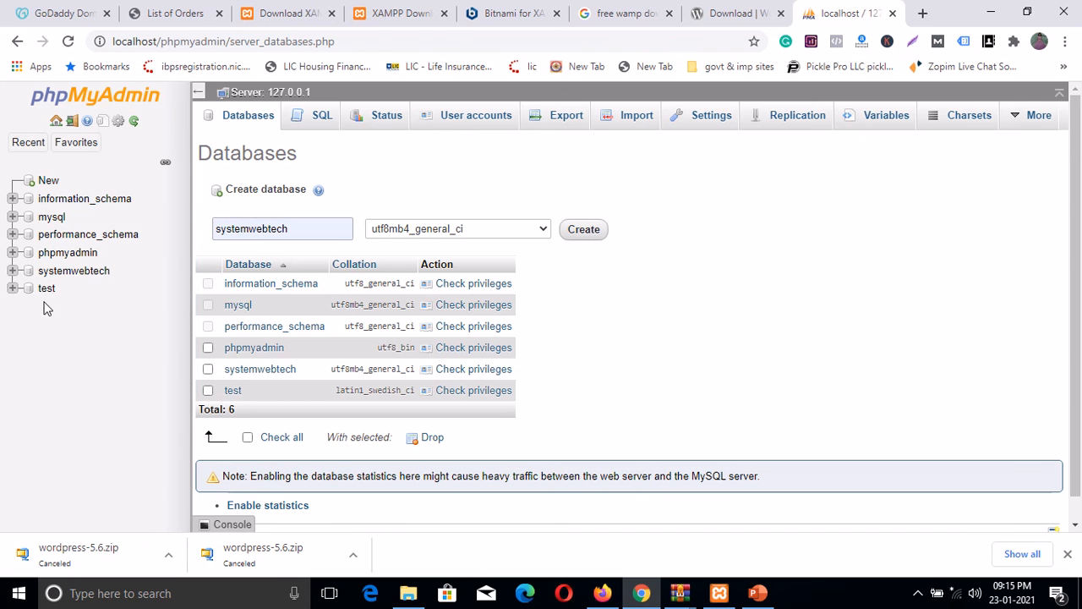
pyautogui.click(65, 274)
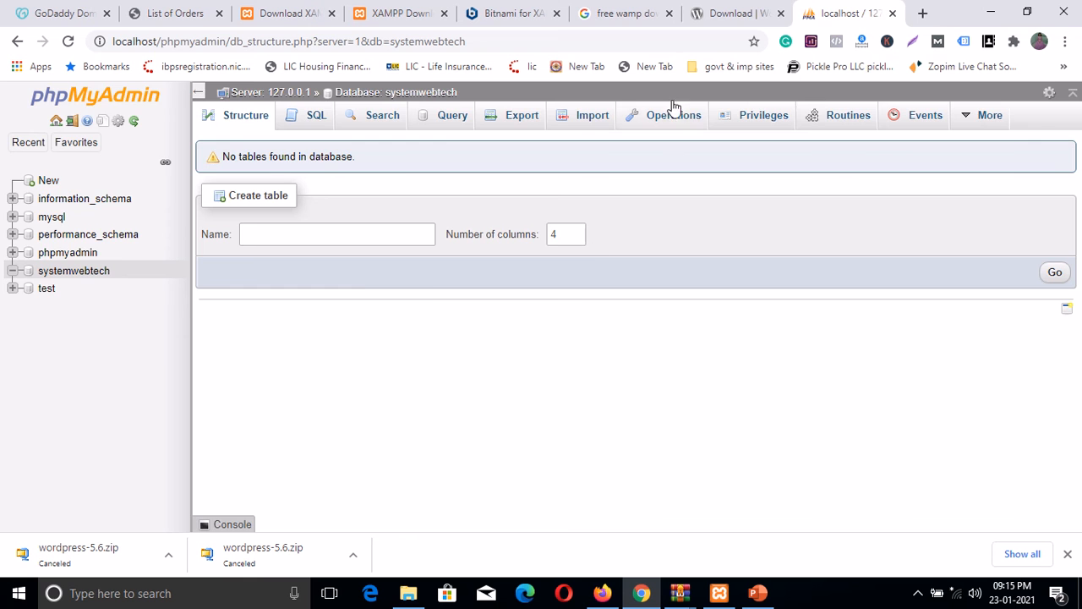
# Step: Glance at the WordPress download tab, return to phpMyAdmin, and select the phpmyadmin path in the address
pyautogui.click(722, 13)
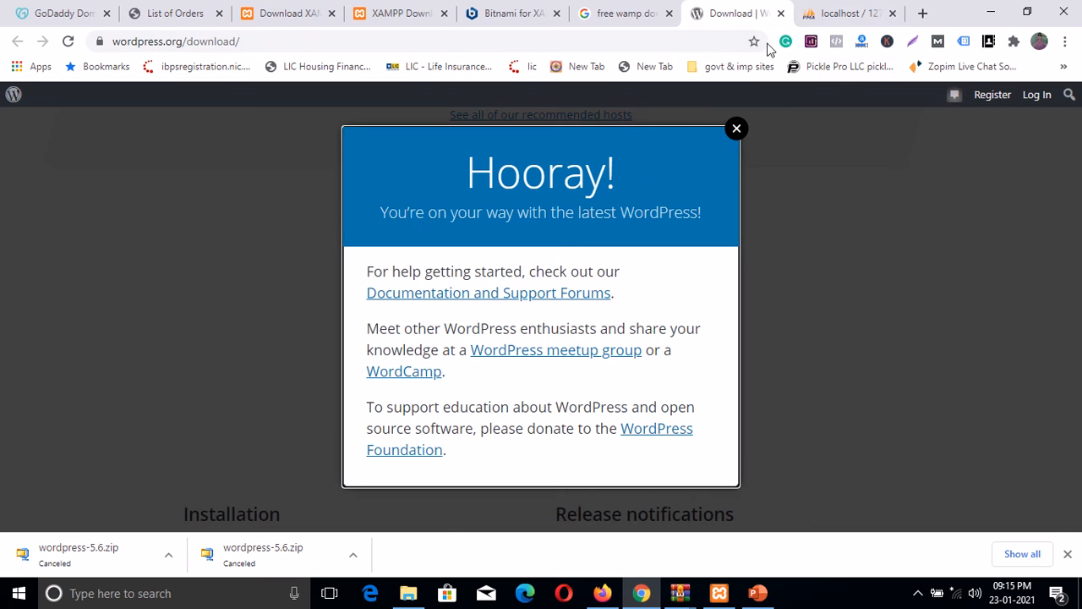
pyautogui.click(833, 20)
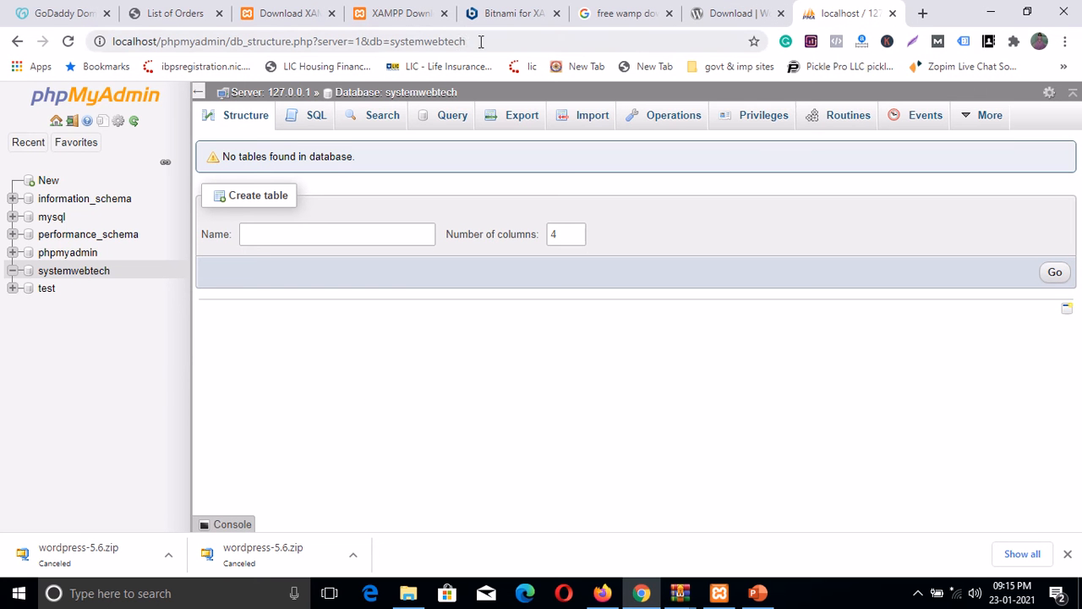
pyautogui.moveTo(480, 40); pyautogui.dragTo(164, 44)
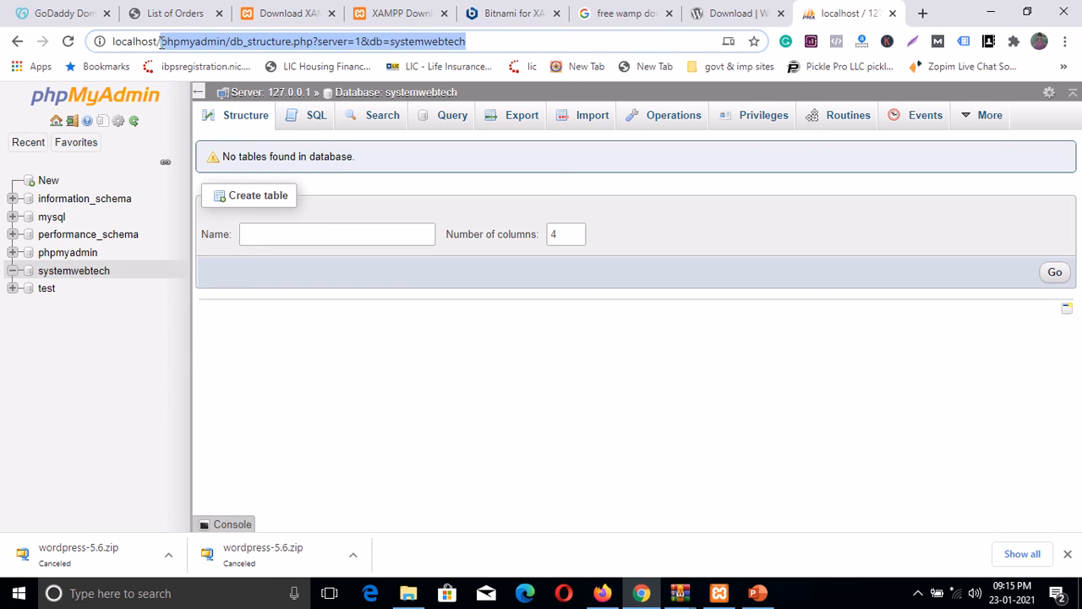
# Step: Trim the address to localhost to load the XAMPP dashboard
pyautogui.press('BackSpace')
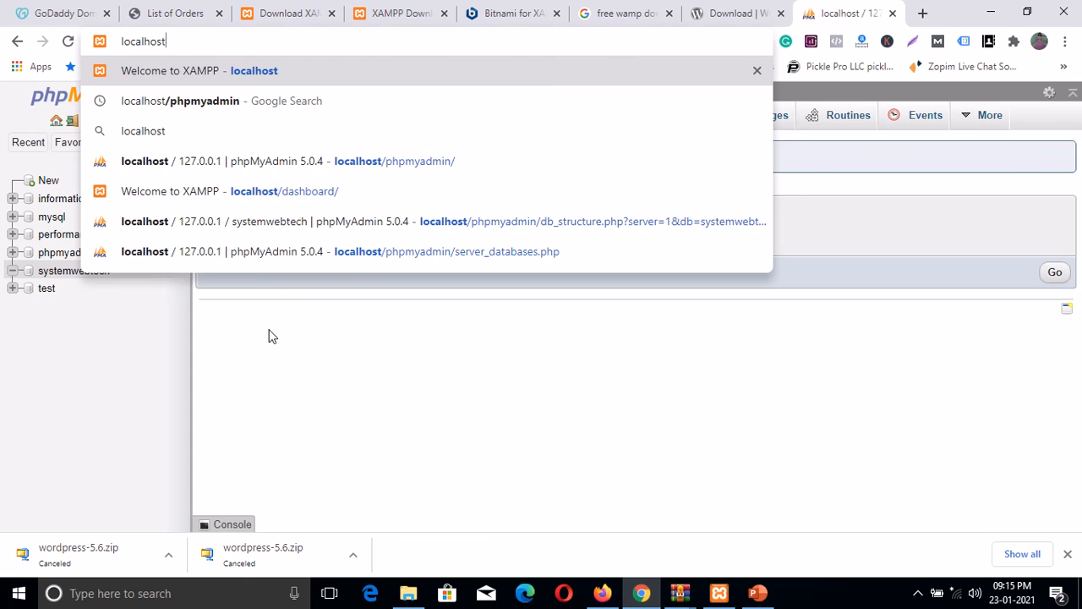
pyautogui.press('Return')
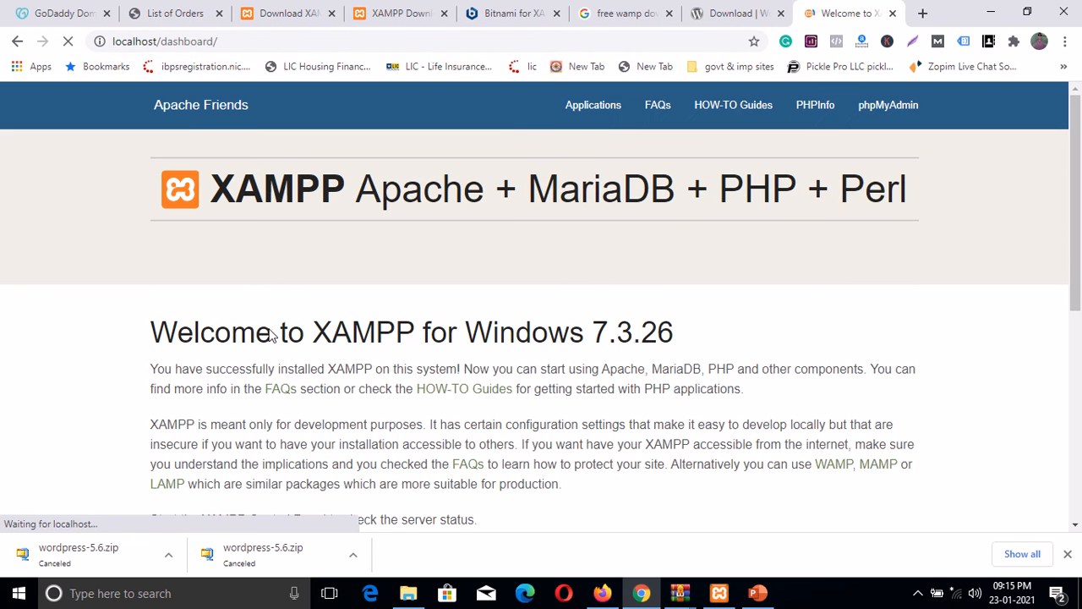
pyautogui.scroll(-5, 411, 381)
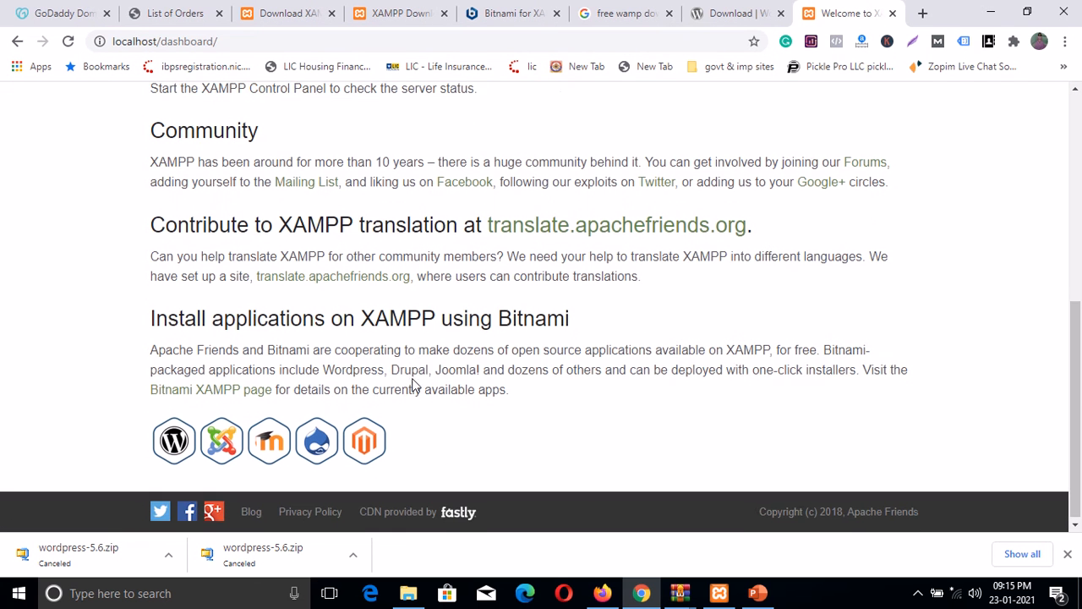
# Step: Replace the dashboard path with /systemwebtech and load localhost/systemwebtech
pyautogui.moveTo(217, 41); pyautogui.dragTo(153, 42)
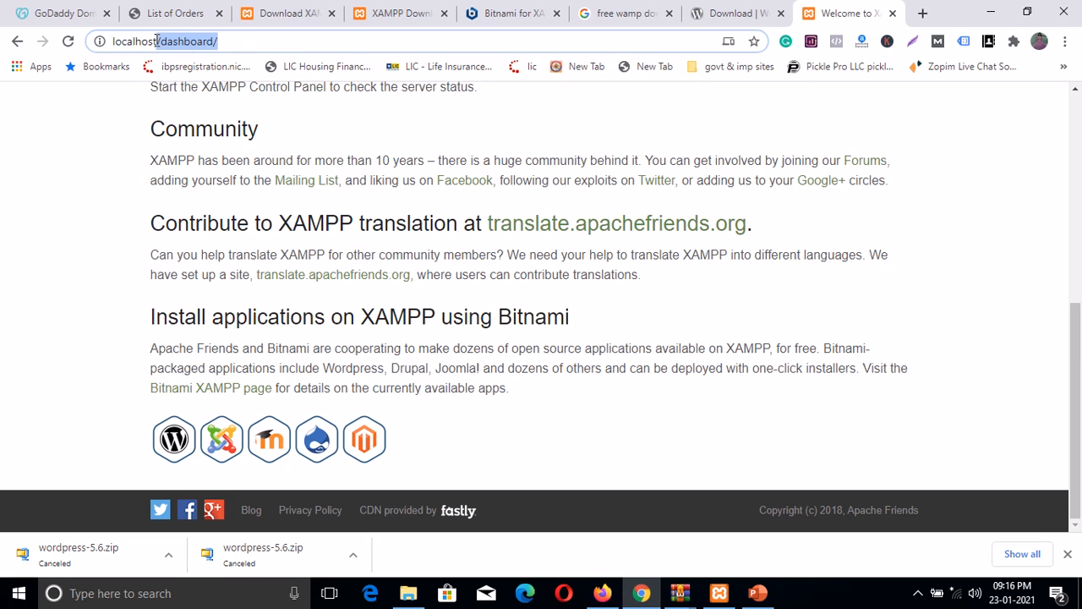
pyautogui.press('BackSpace')
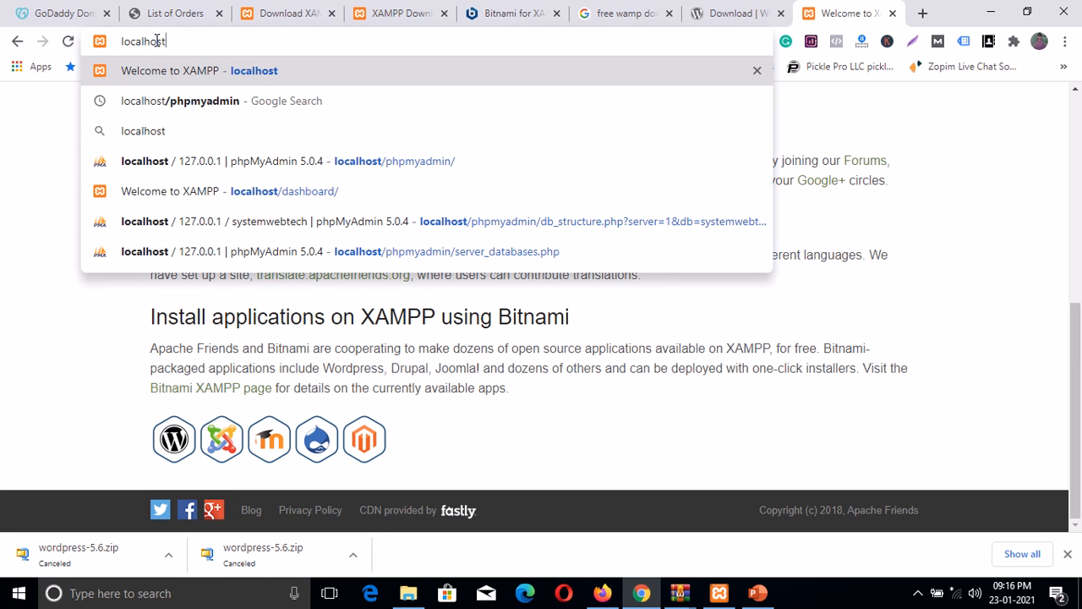
pyautogui.press('Down')
pyautogui.press('Down')
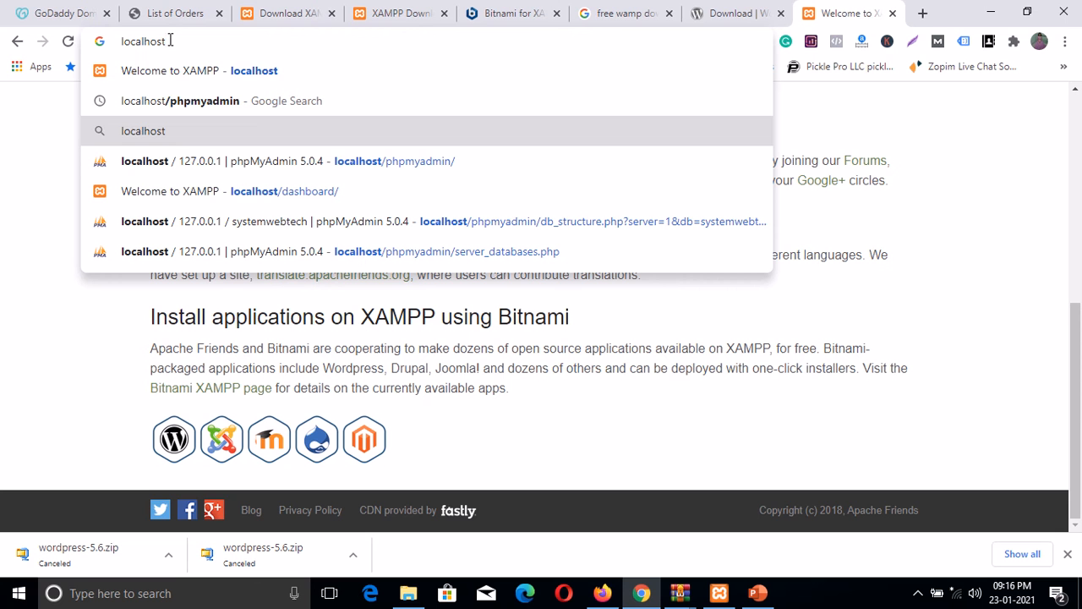
pyautogui.write('/sy')
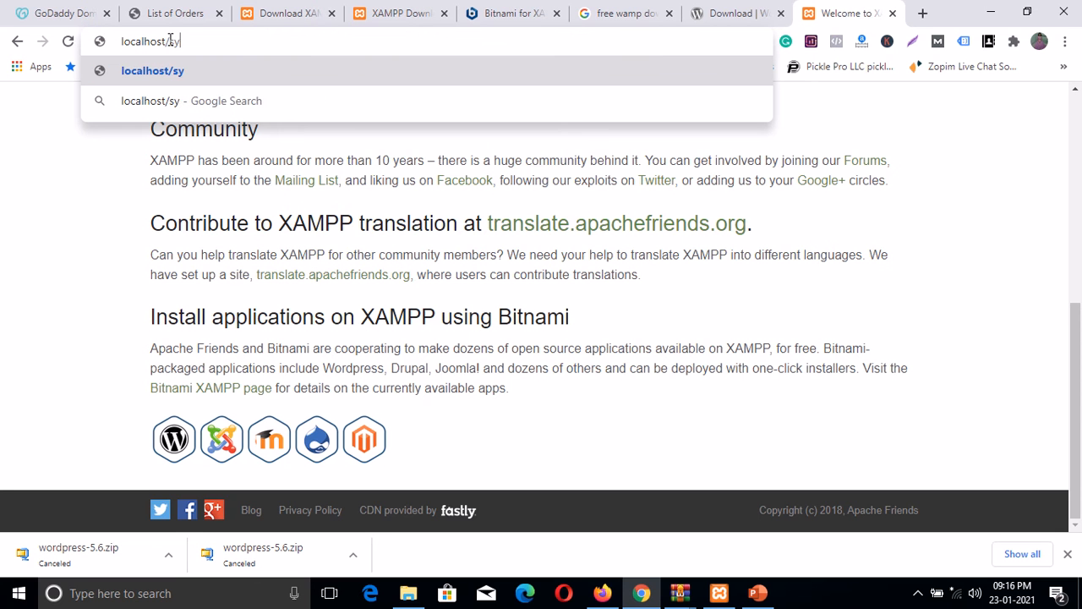
pyautogui.write('stemw')
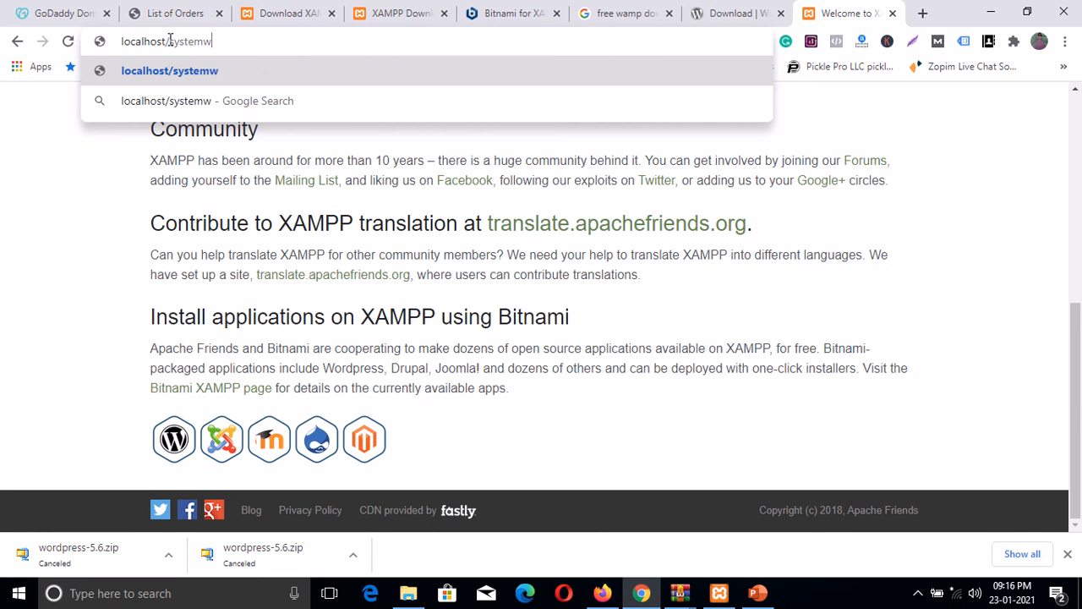
pyautogui.write('ebtech')
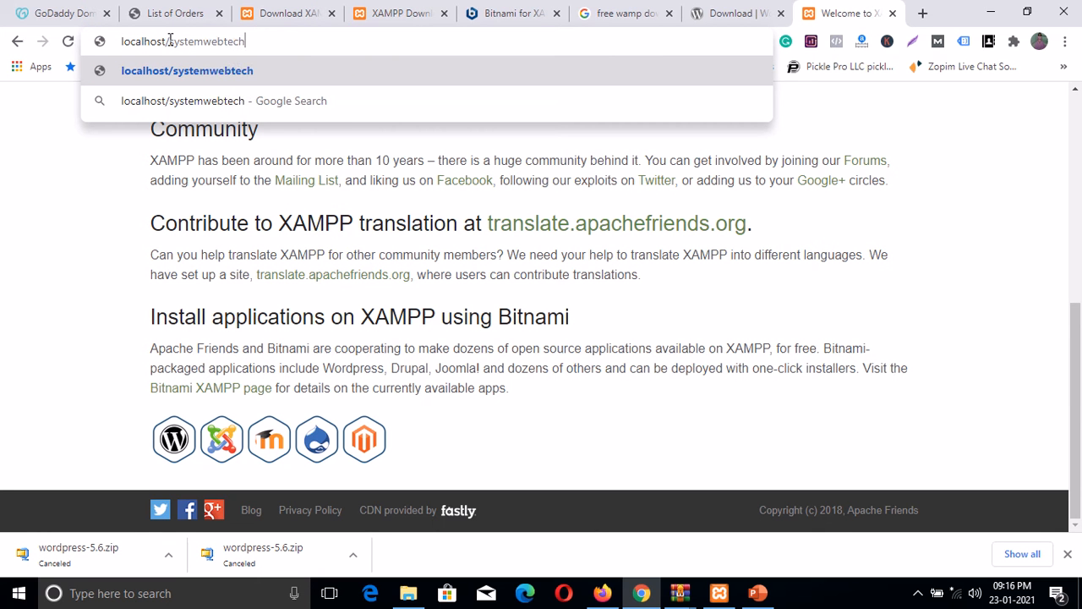
pyautogui.press('Return')
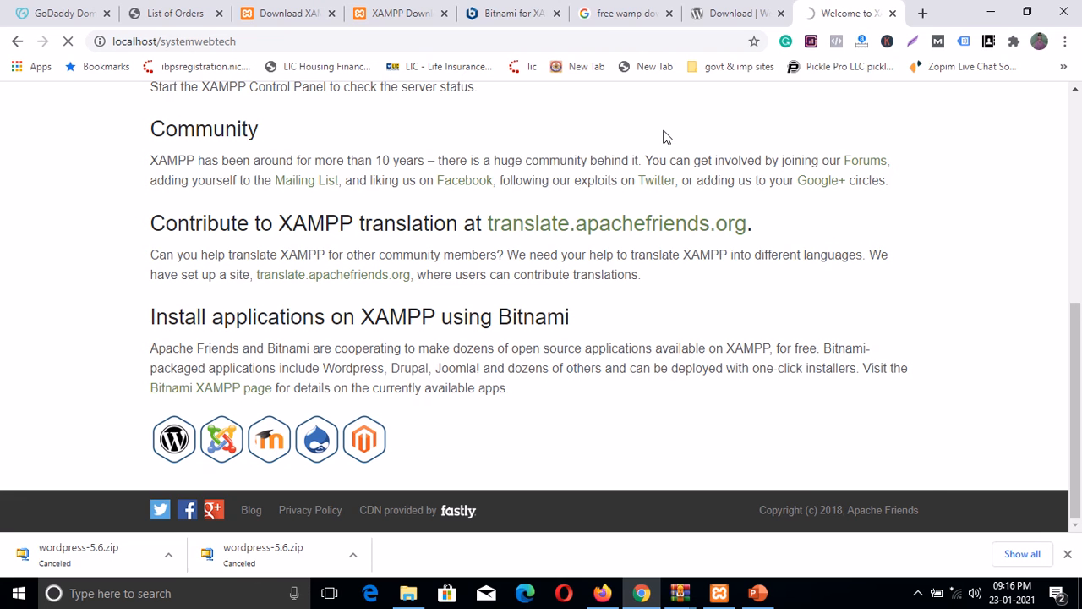
# Step: Dismiss the downloads bar, read the WordPress welcome text, and continue with Let's go!
pyautogui.click(1067, 554)
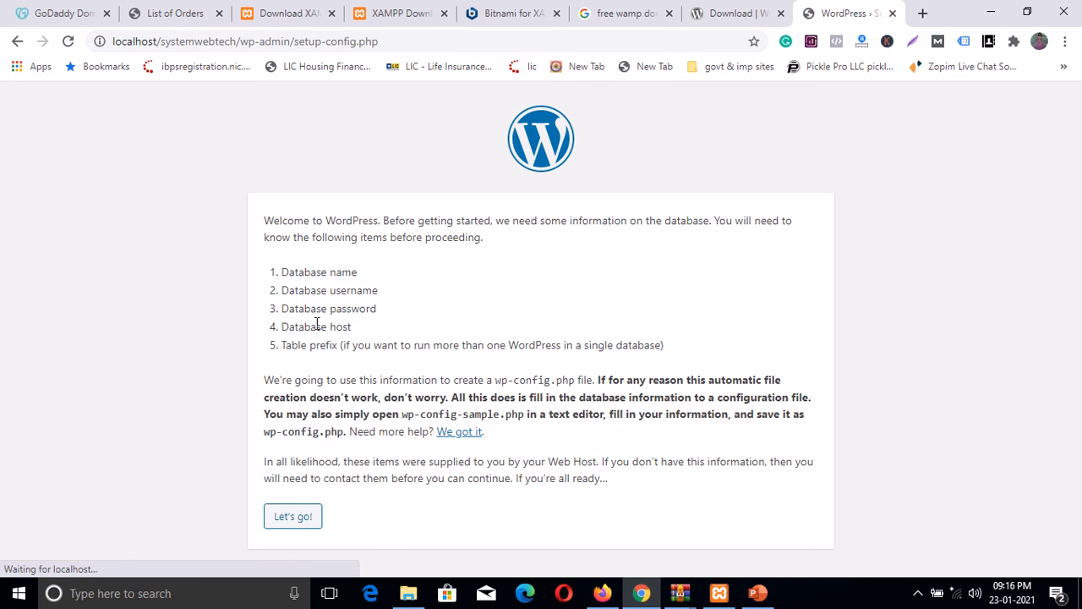
pyautogui.moveTo(266, 220); pyautogui.dragTo(376, 221)
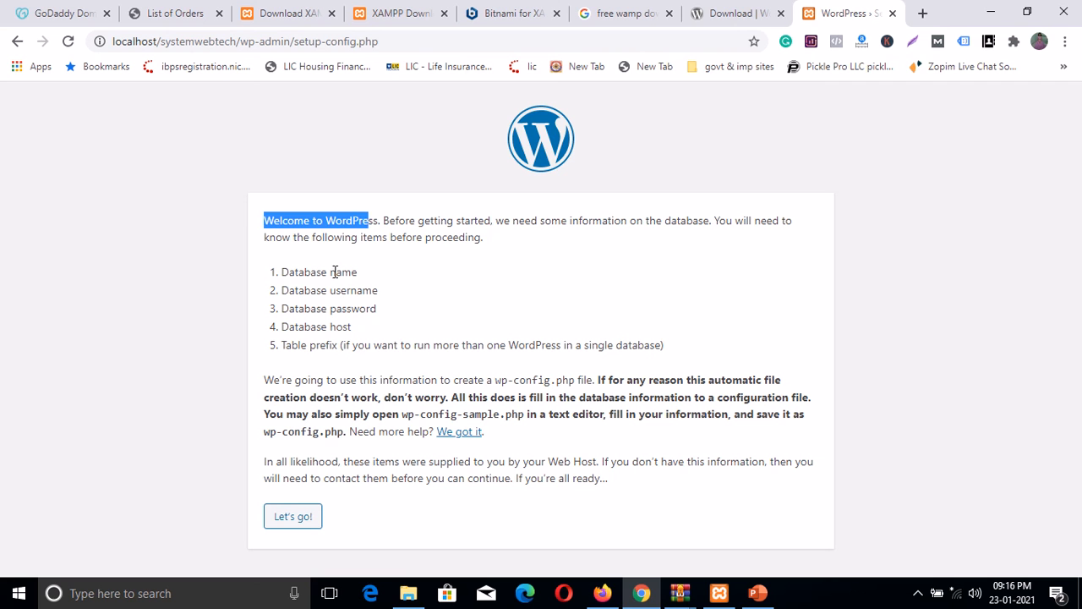
pyautogui.moveTo(283, 271); pyautogui.dragTo(353, 294)
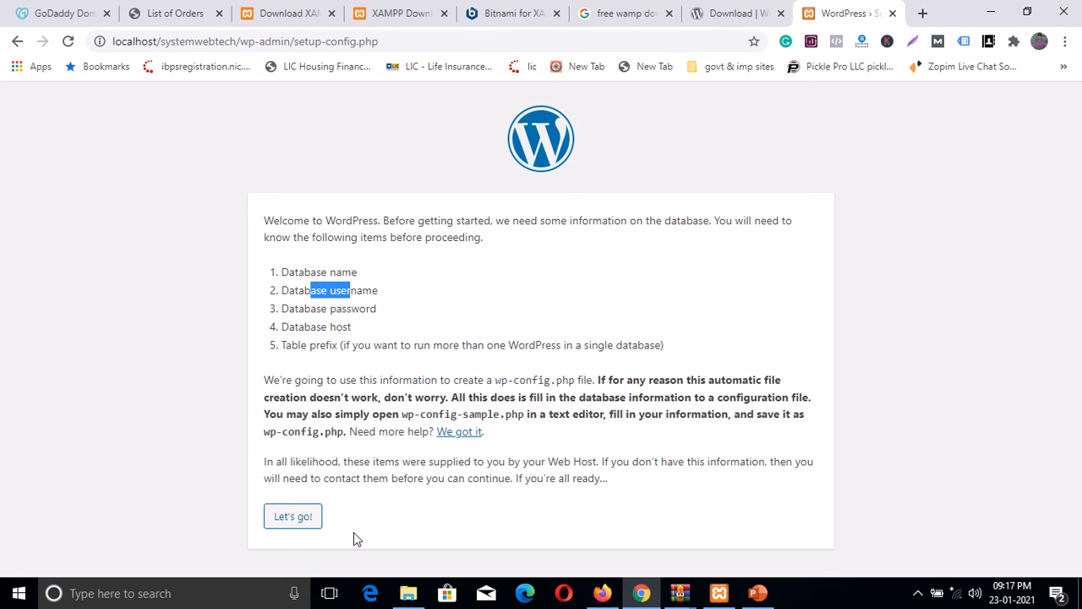
pyautogui.click(288, 514)
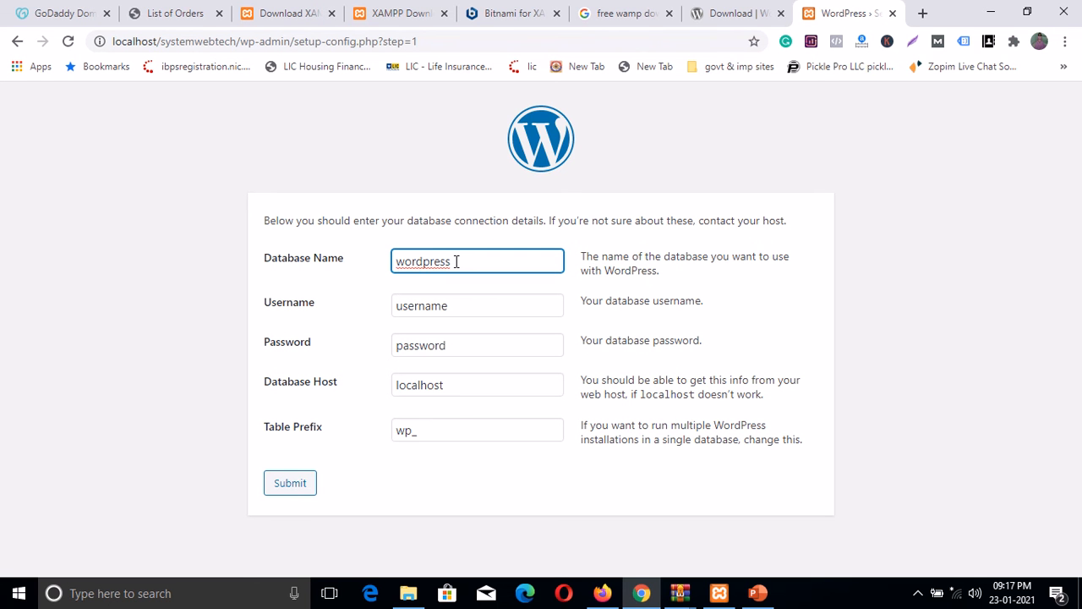
# Step: Replace the default database name wordpress with systemwebtech
pyautogui.moveTo(455, 261); pyautogui.dragTo(394, 261)
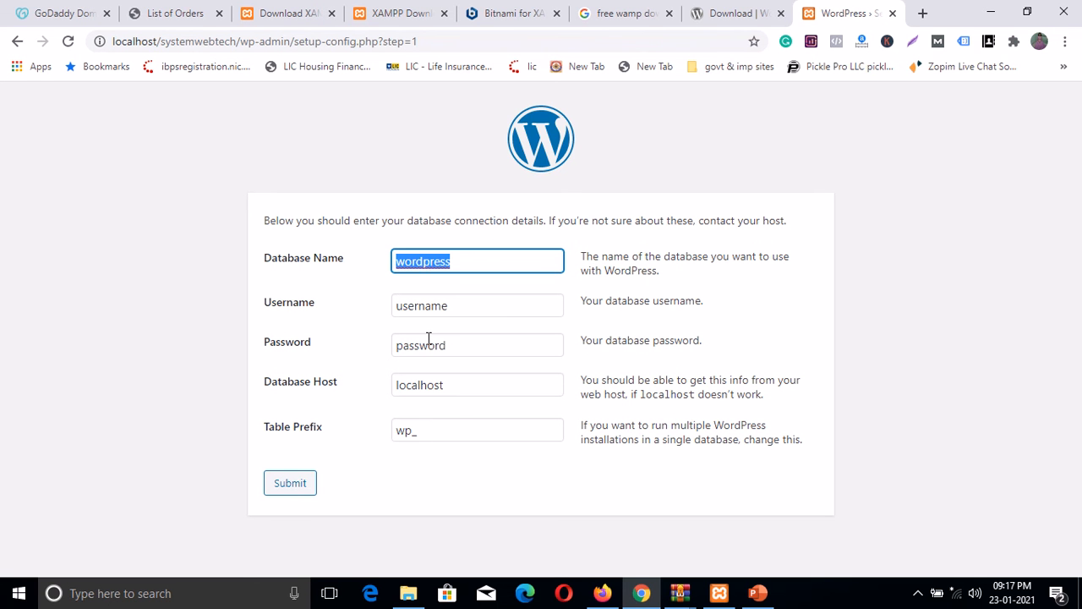
pyautogui.write('syst')
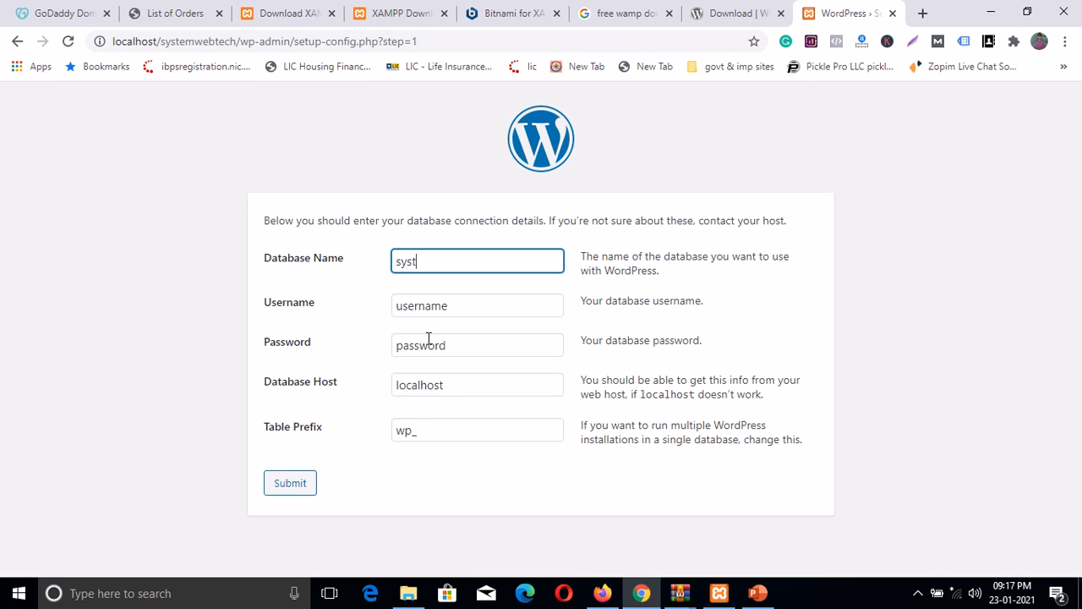
pyautogui.write('emwebtech')
pyautogui.click(455, 306)
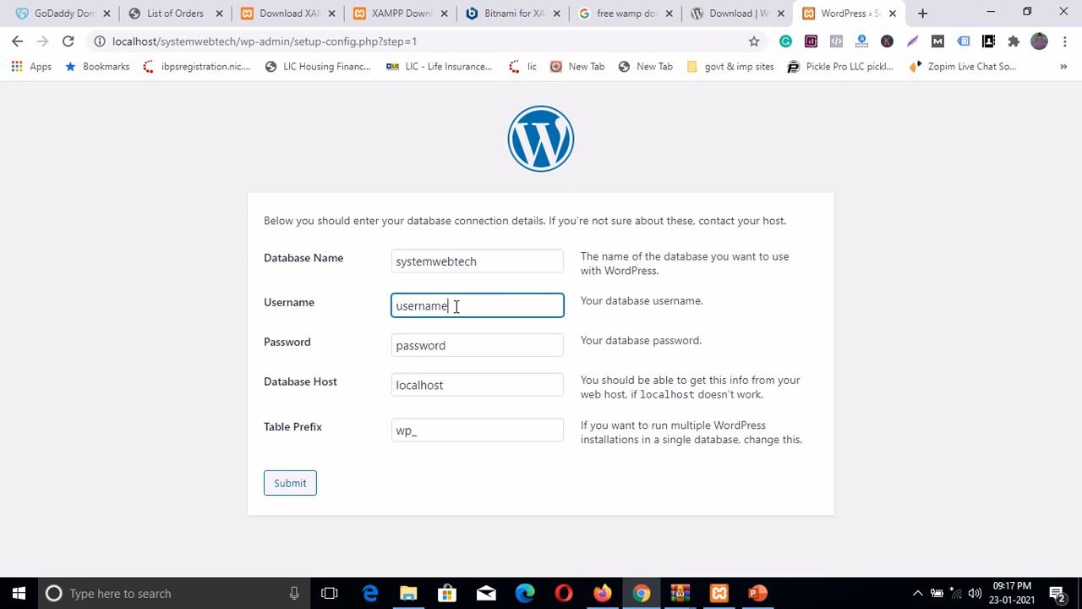
pyautogui.click(419, 338)
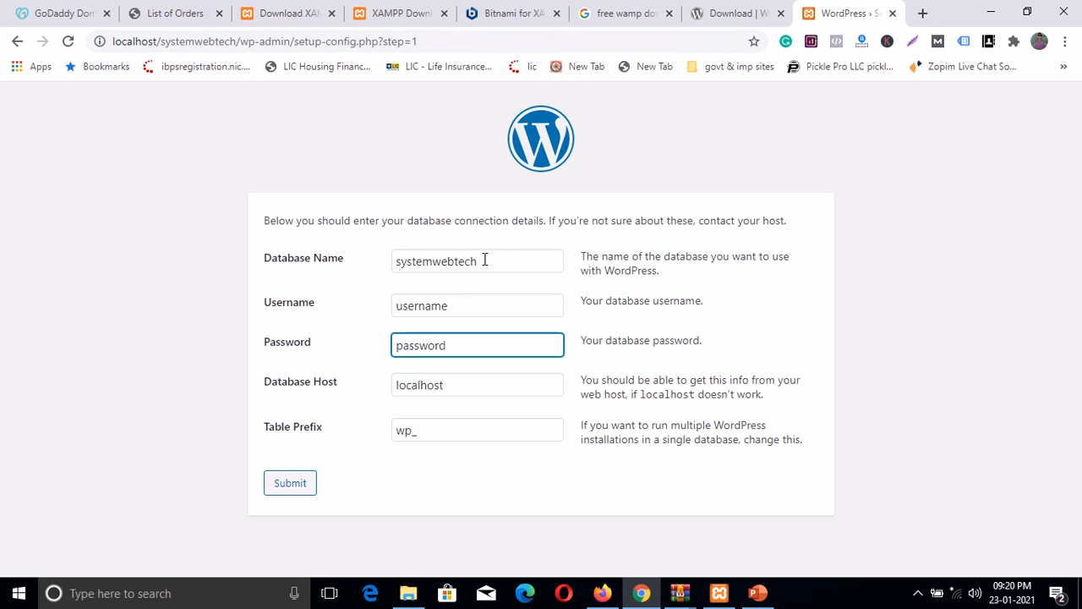
pyautogui.moveTo(485, 260); pyautogui.dragTo(395, 262)
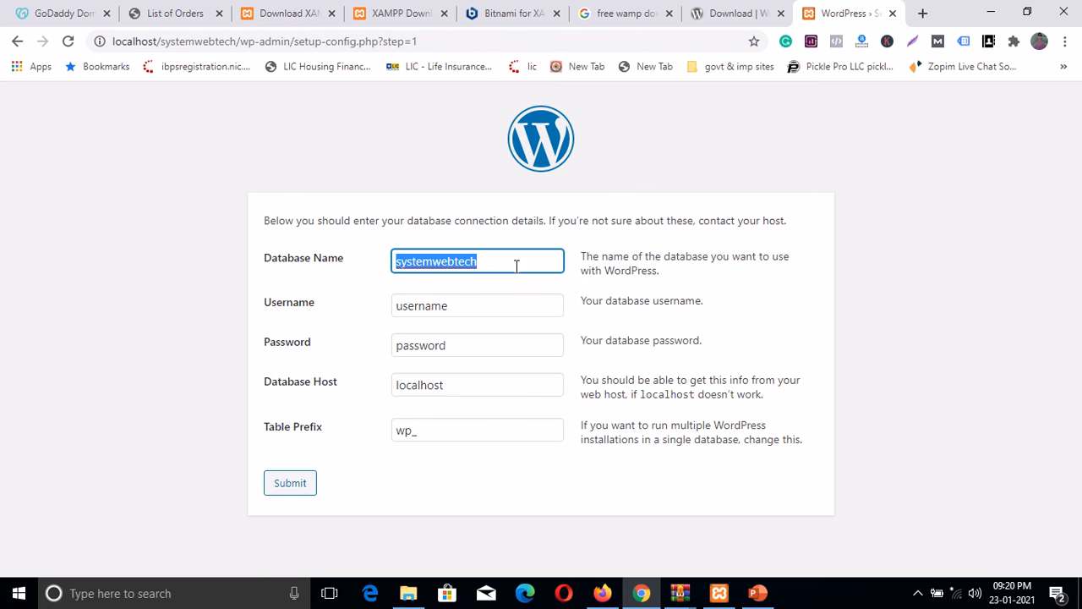
pyautogui.click(478, 263)
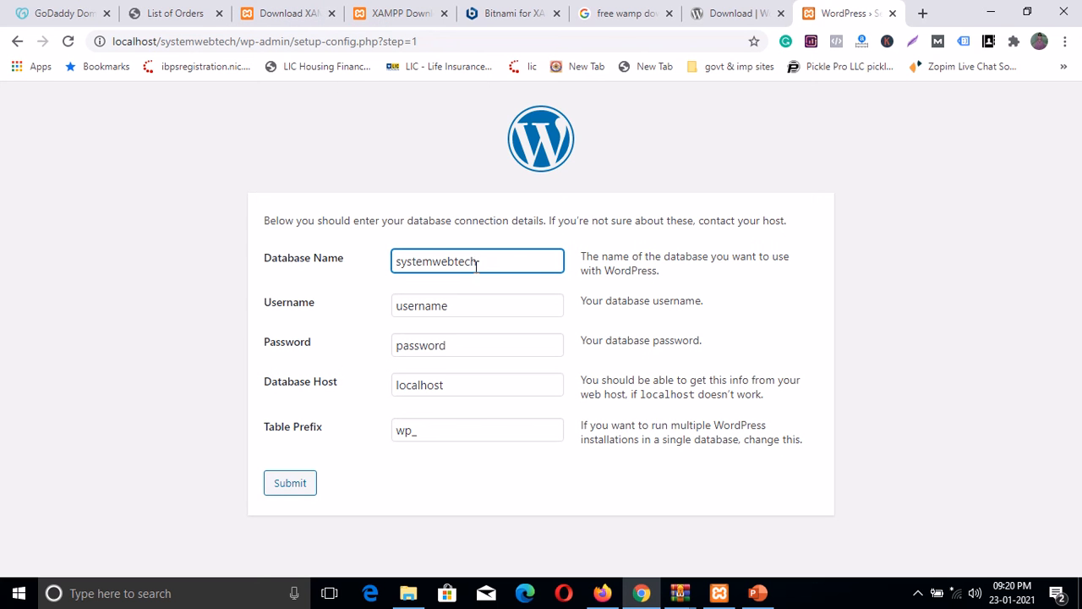
pyautogui.moveTo(478, 263); pyautogui.dragTo(375, 271)
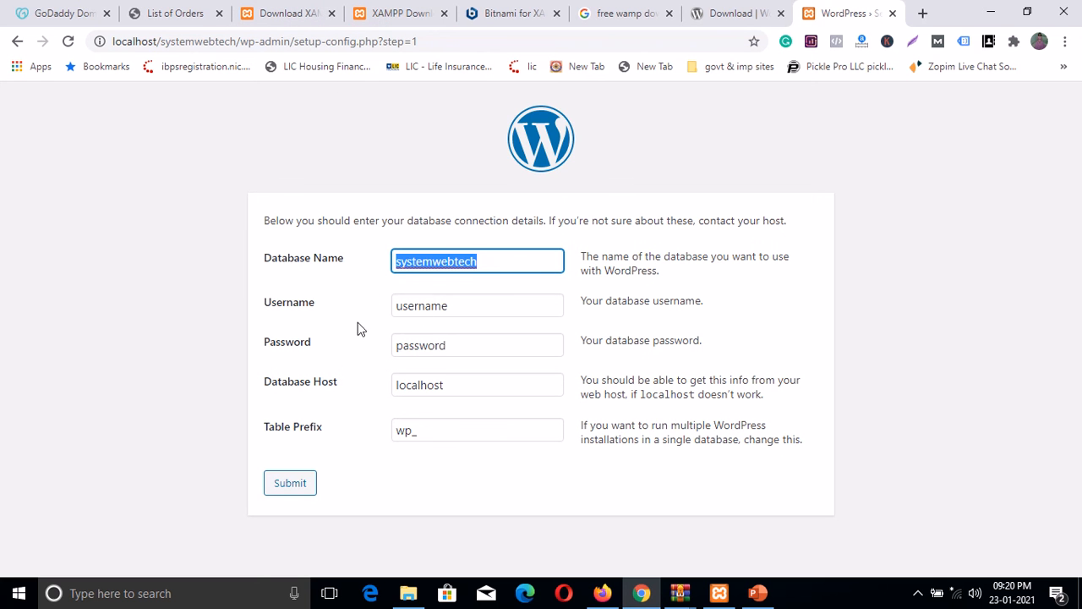
pyautogui.click(410, 309)
# Step: Set the database username to root and leave the password blank
pyautogui.moveTo(446, 307); pyautogui.dragTo(389, 313)
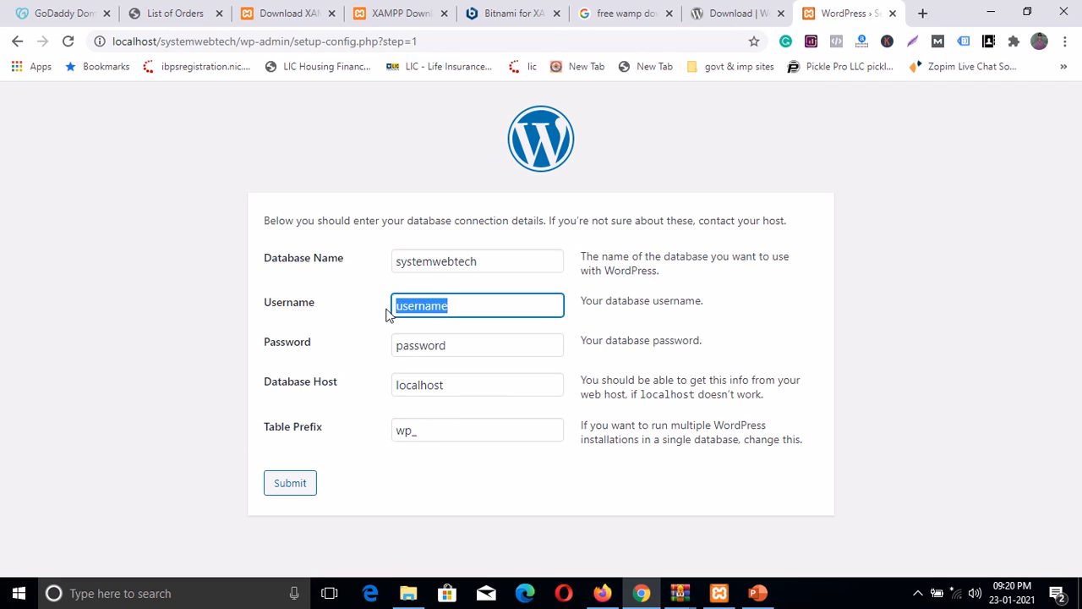
pyautogui.press('BackSpace')
pyautogui.write('root')
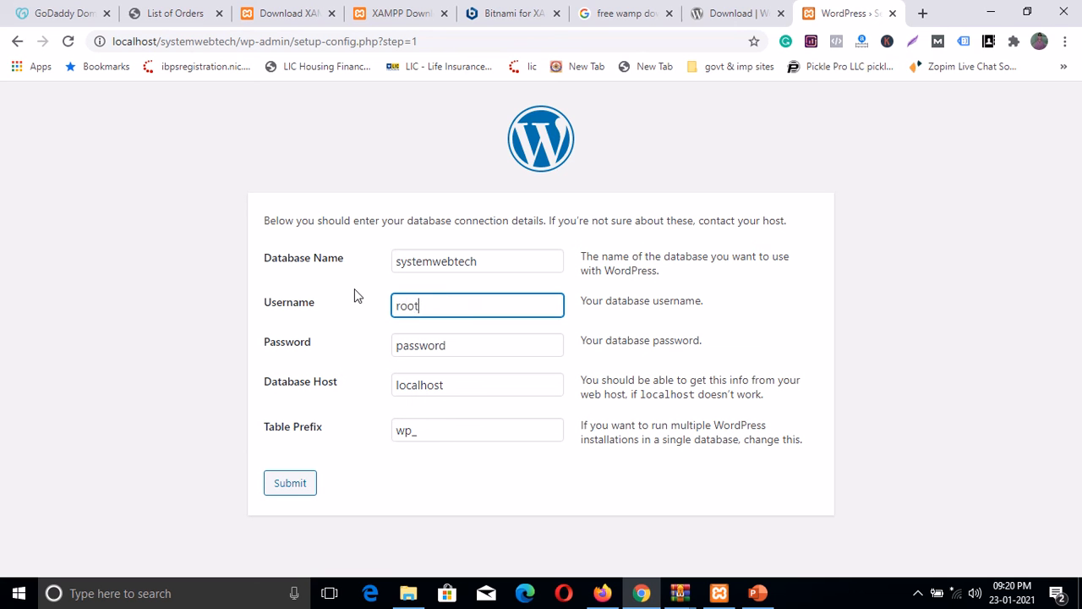
pyautogui.click(436, 344)
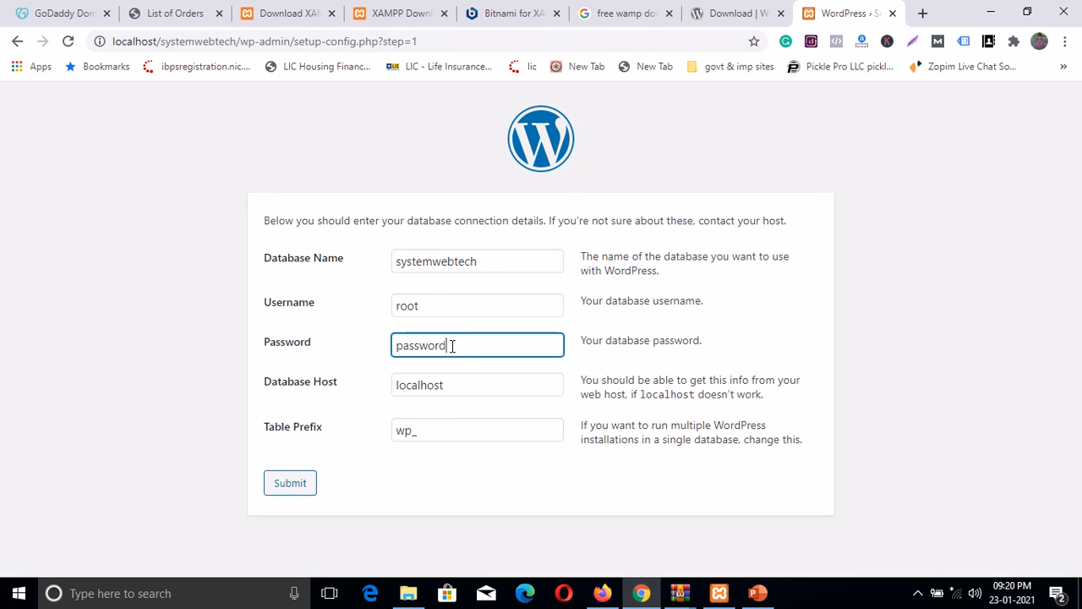
pyautogui.moveTo(452, 345); pyautogui.dragTo(381, 346)
pyautogui.press('BackSpace')
# Step: Verify prefix wp_, host localhost, user root and database systemwebtech, then submit
pyautogui.click(417, 430)
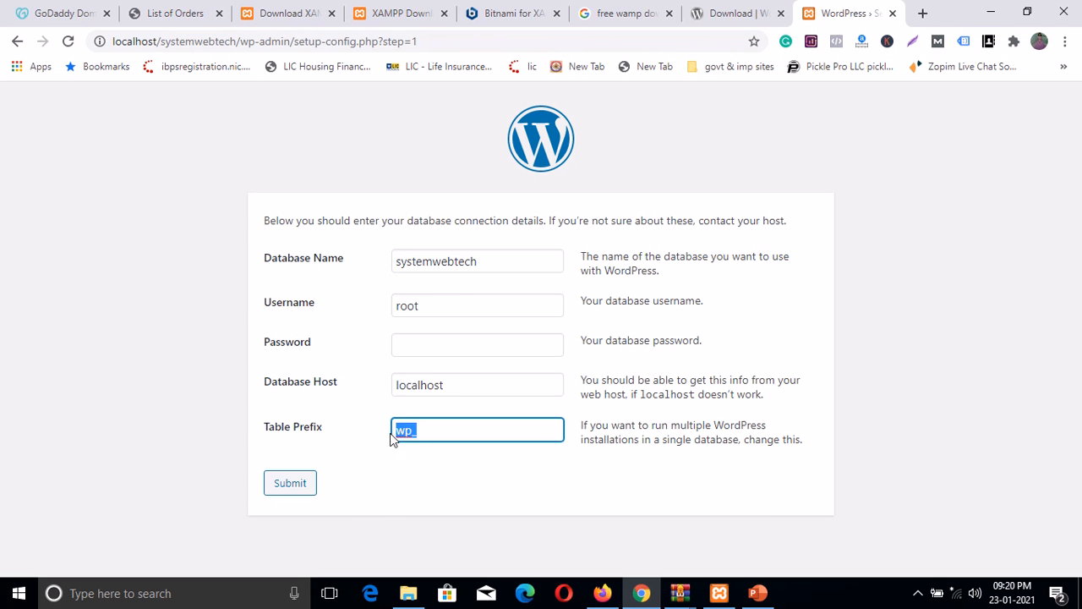
pyautogui.moveTo(453, 385); pyautogui.dragTo(394, 385)
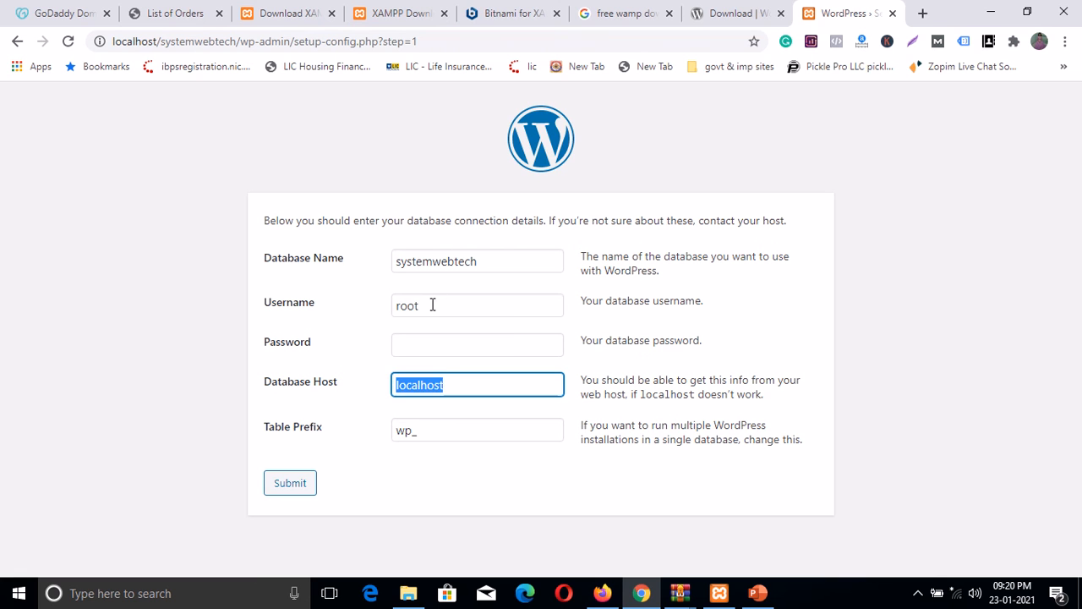
pyautogui.moveTo(432, 304); pyautogui.dragTo(391, 306)
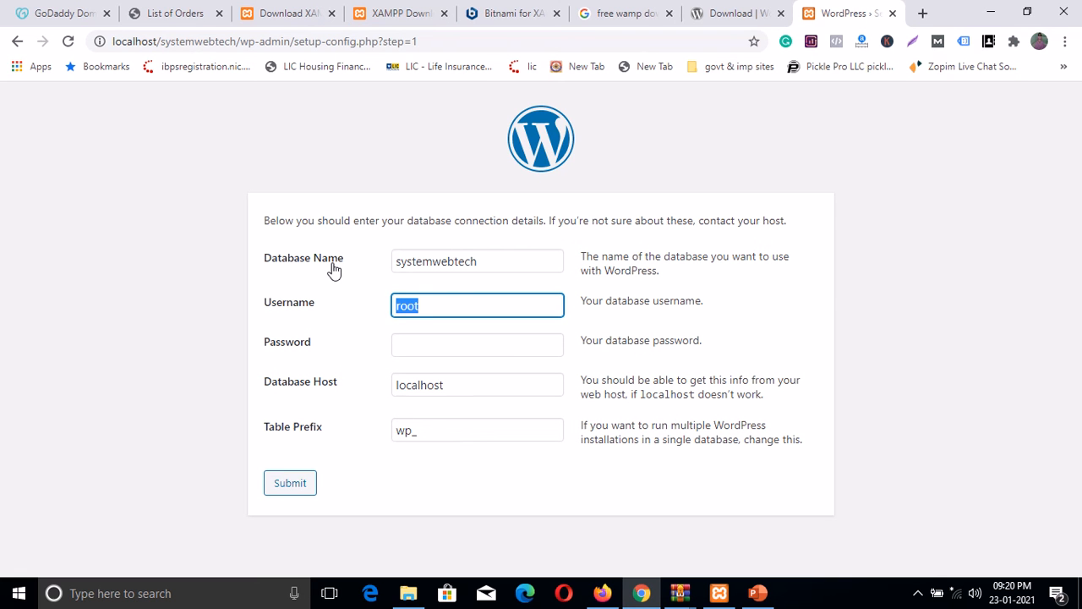
pyautogui.moveTo(487, 263); pyautogui.dragTo(376, 265)
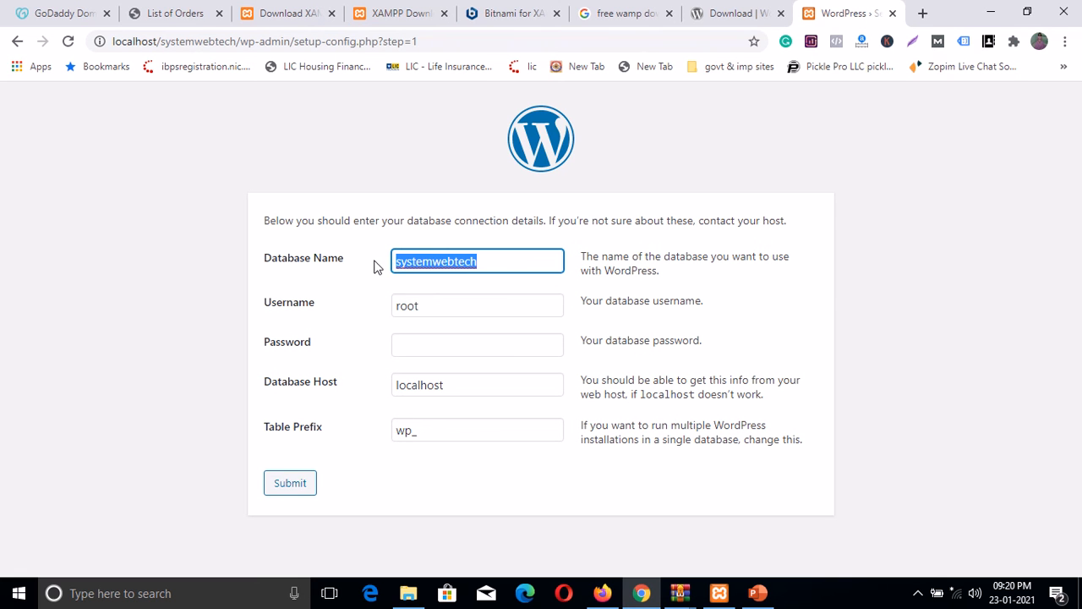
pyautogui.click(489, 256)
pyautogui.moveTo(486, 258); pyautogui.dragTo(394, 259)
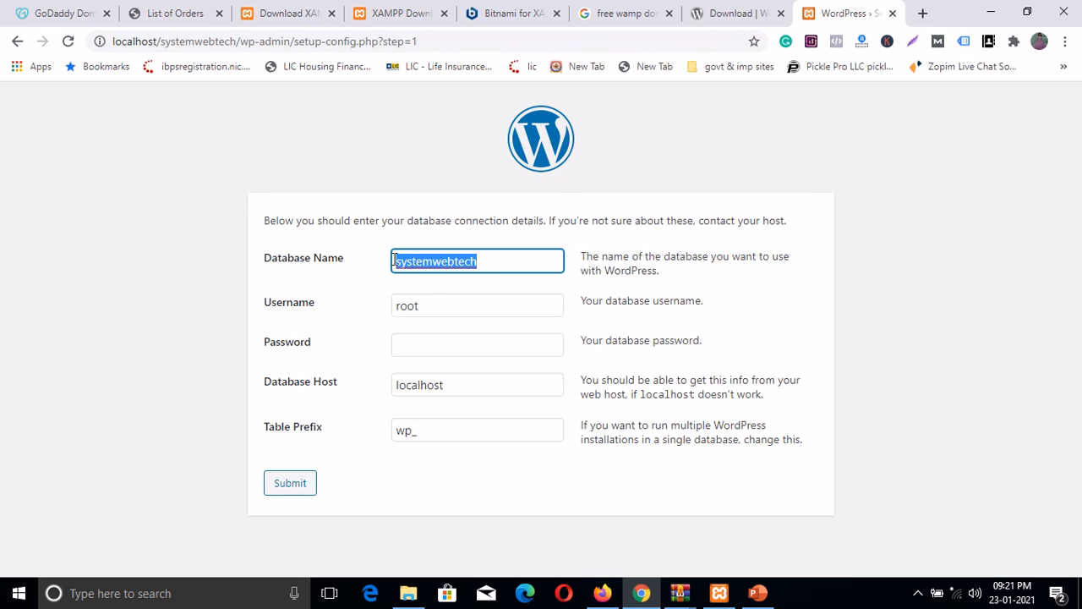
pyautogui.click(304, 486)
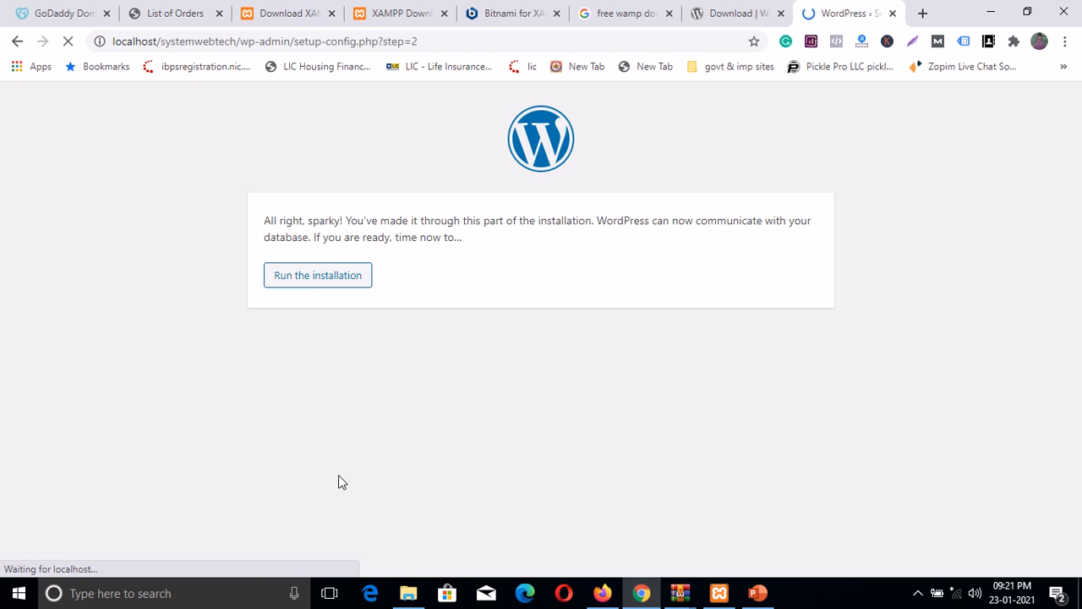
# Step: Run the installation from the 'All right, sparky!' confirmation page
pyautogui.click(314, 286)
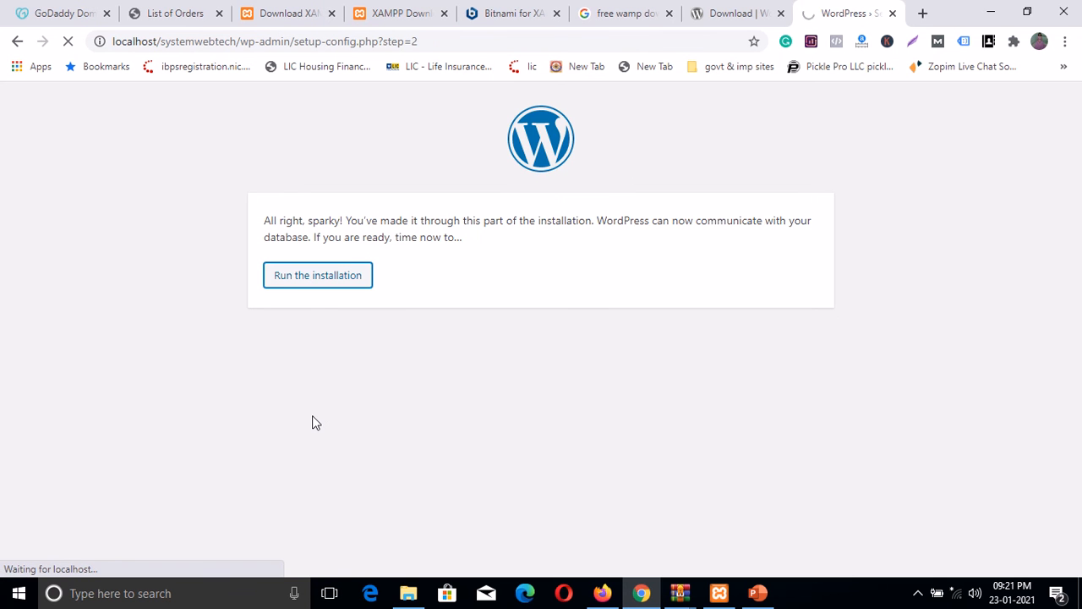
# Step: Enter site title SystemWebTech.Online and admin username admin
pyautogui.scroll(-3, 572, 346)
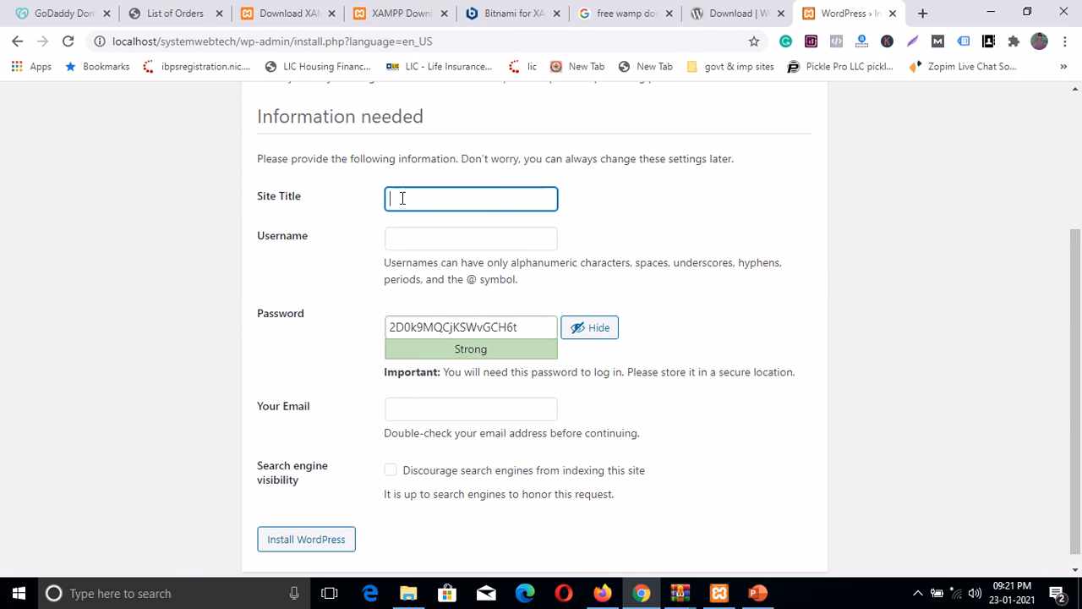
pyautogui.write('SystemWeb')
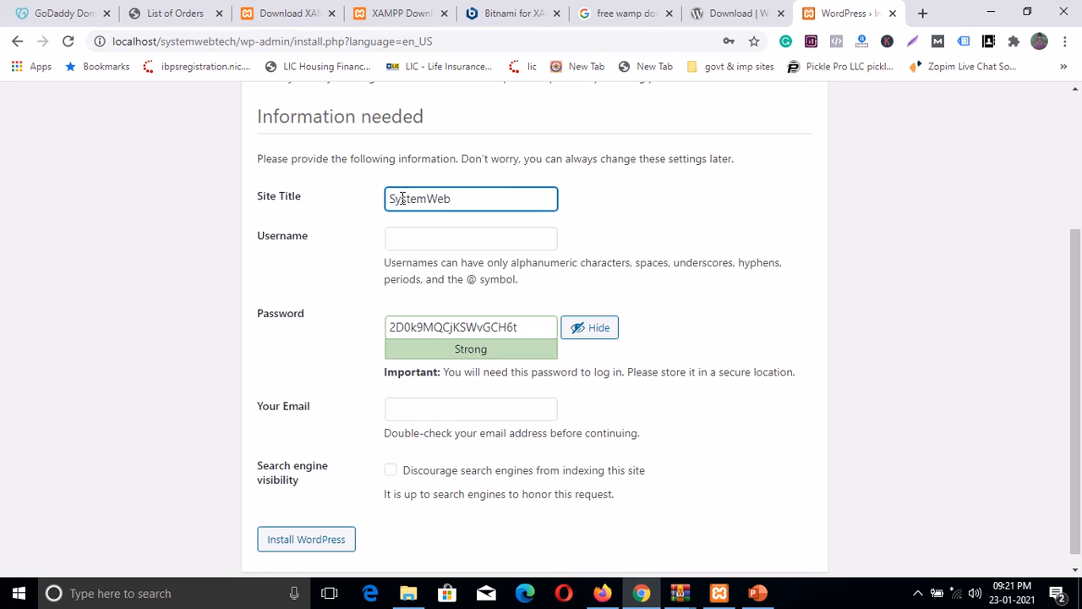
pyautogui.write('Tech.Online')
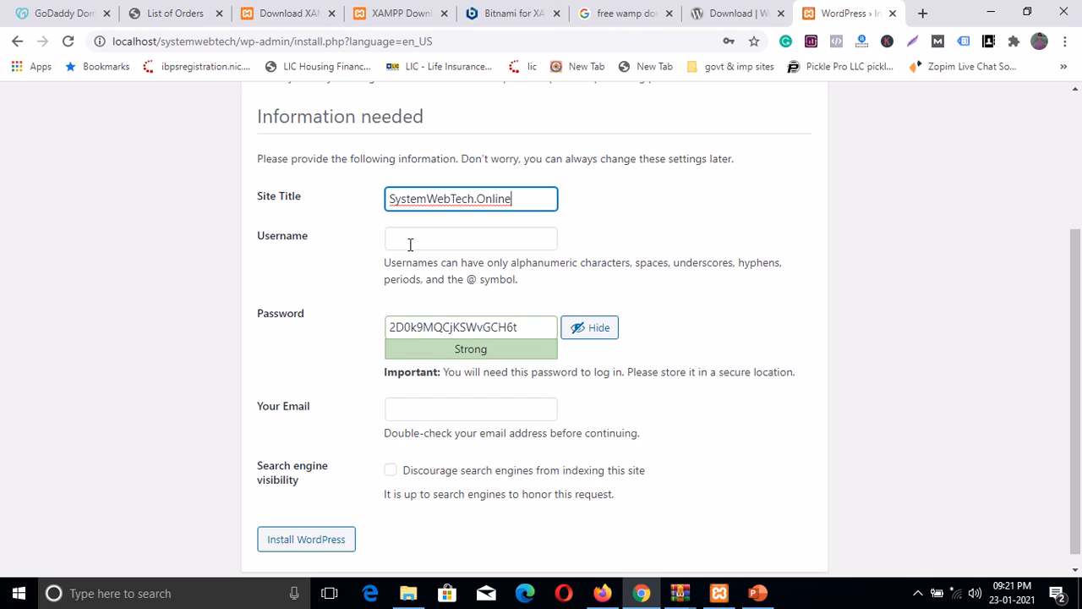
pyautogui.click(402, 241)
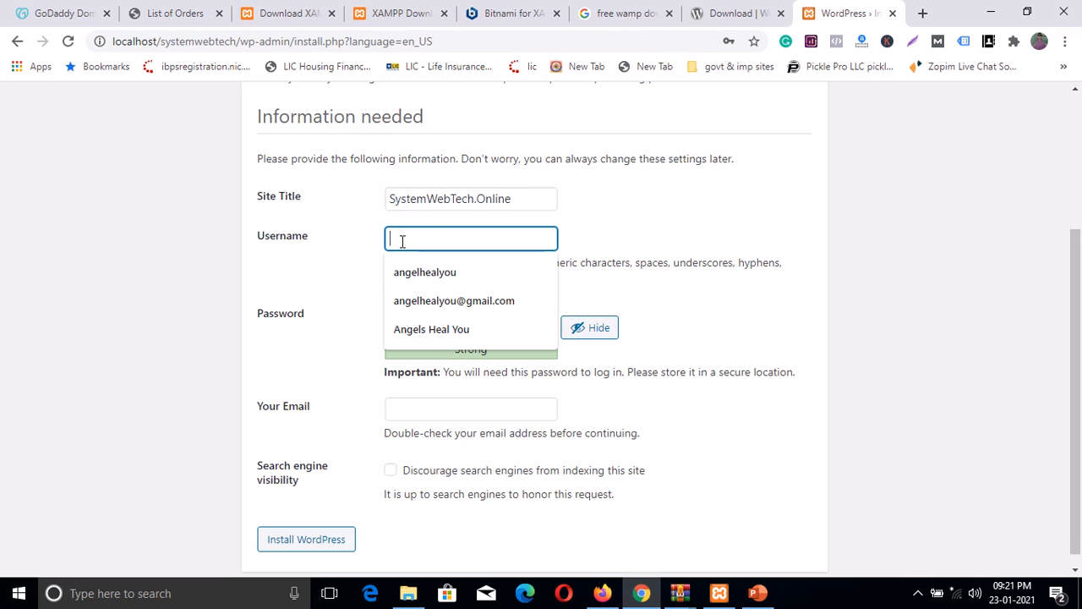
pyautogui.write('admin')
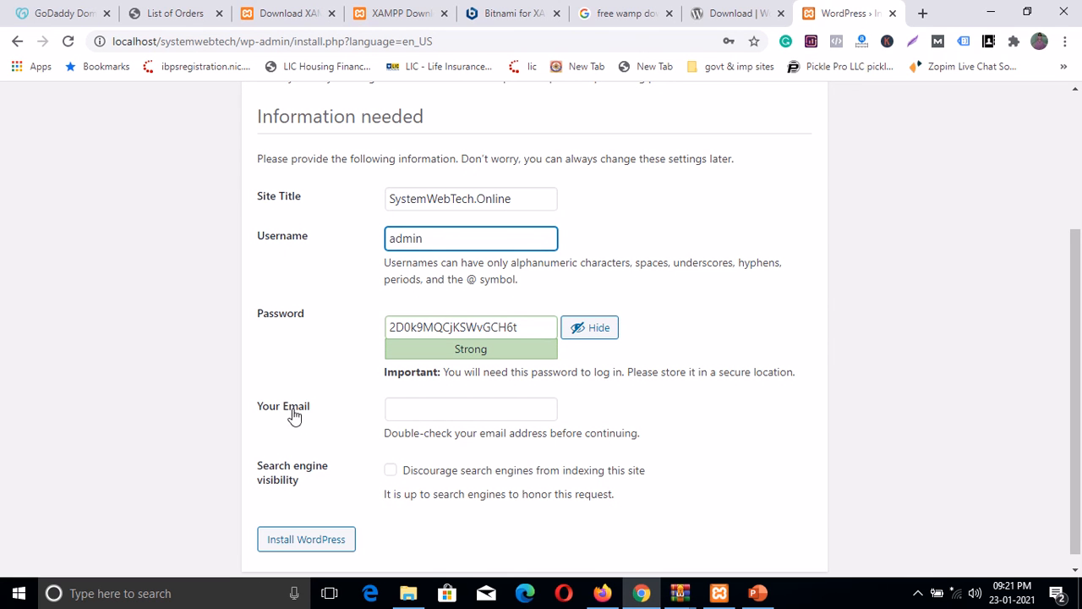
pyautogui.click(402, 410)
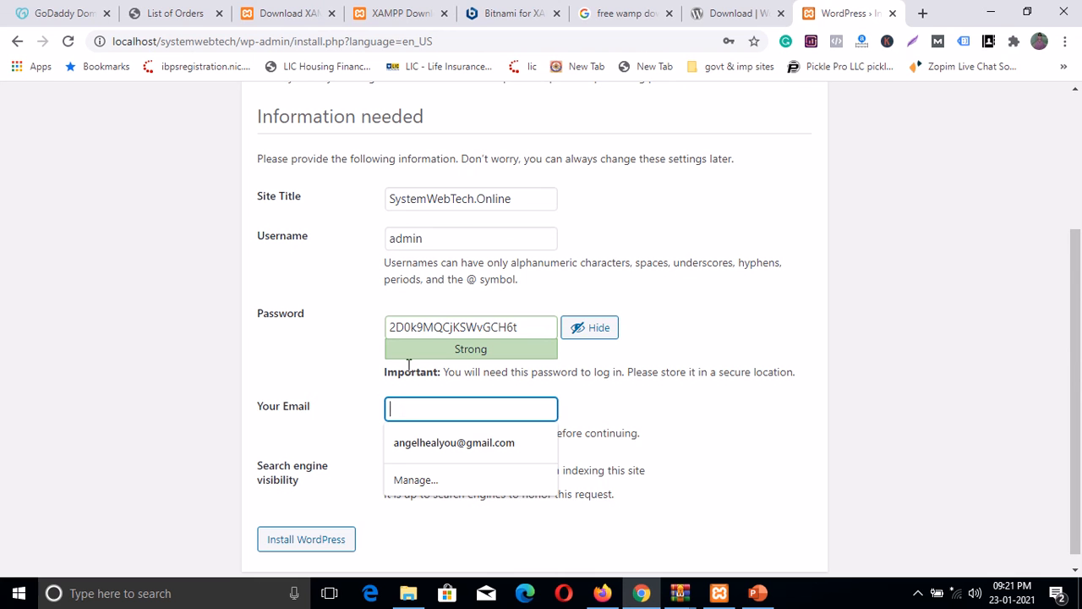
# Step: Replace the generated strong password with a custom admin password, masking it
pyautogui.moveTo(531, 326); pyautogui.dragTo(372, 338)
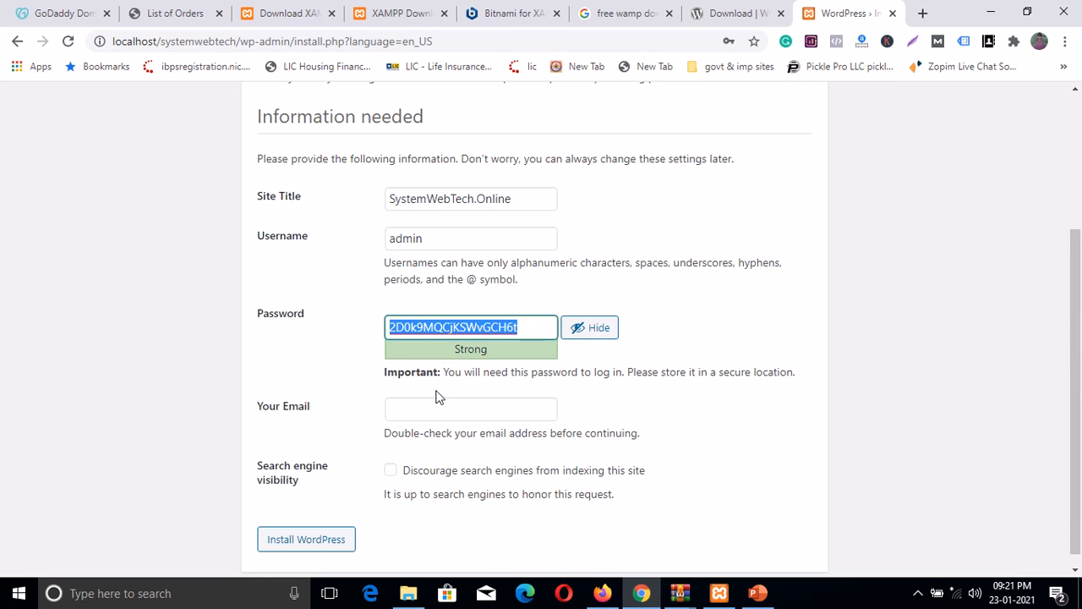
pyautogui.press('BackSpace')
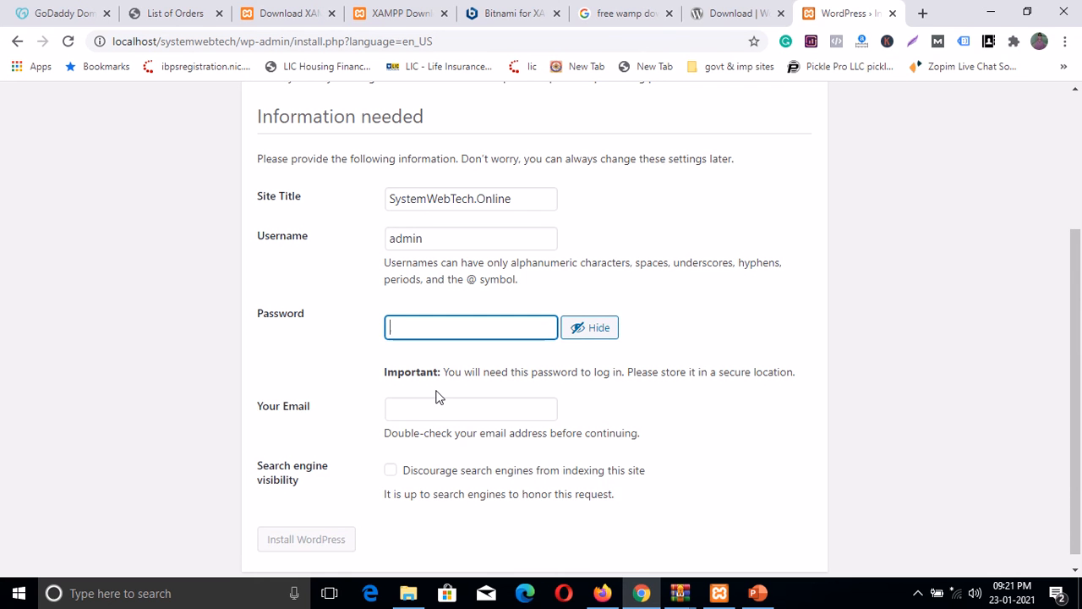
pyautogui.write('ja')
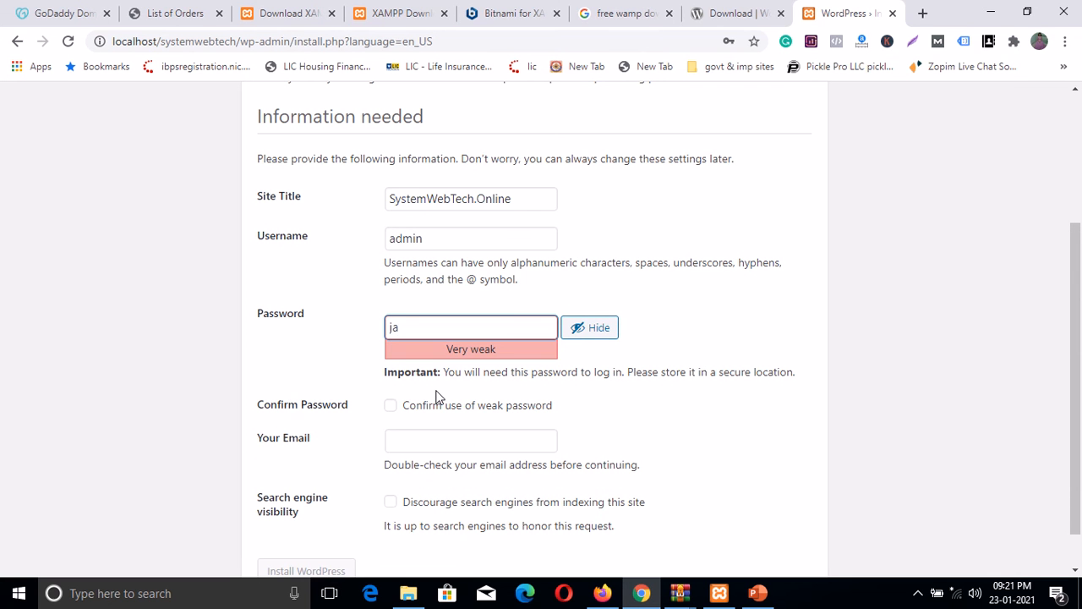
pyautogui.press('BackSpace')
pyautogui.press('BackSpace')
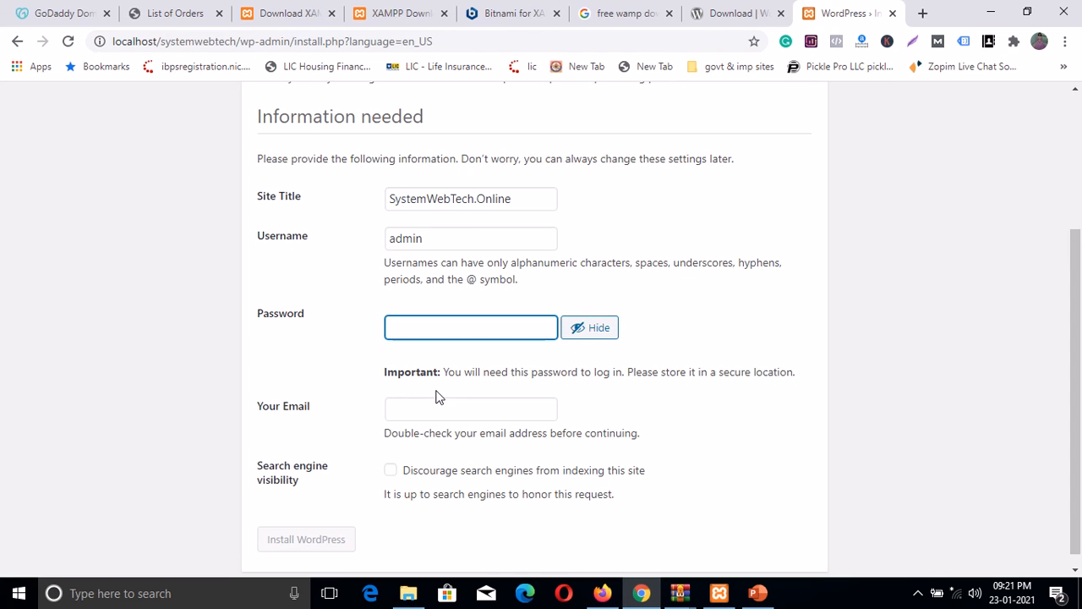
pyautogui.click(596, 334)
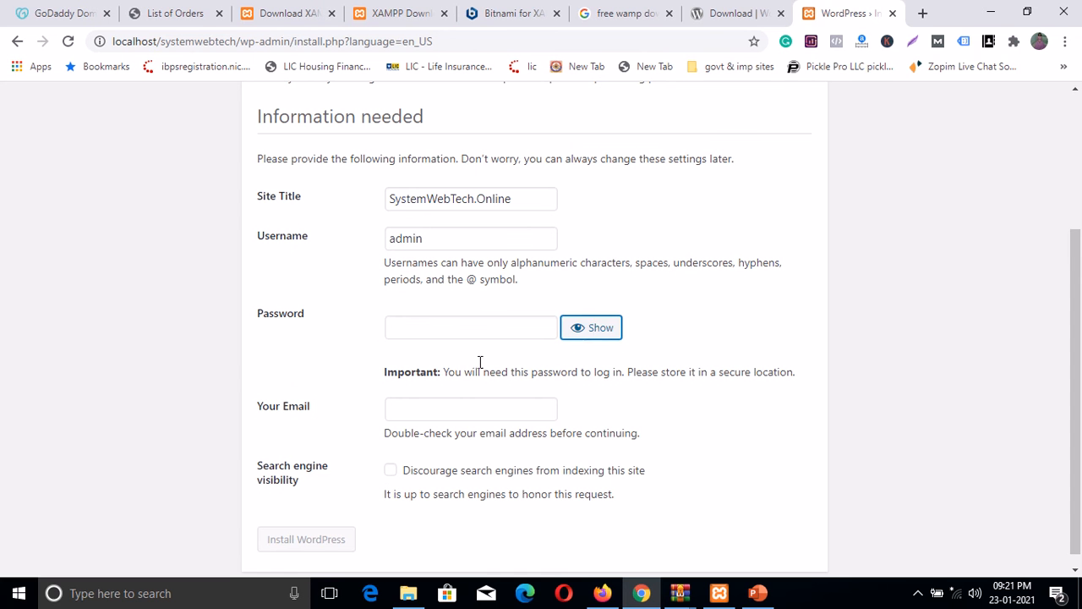
pyautogui.click(434, 329)
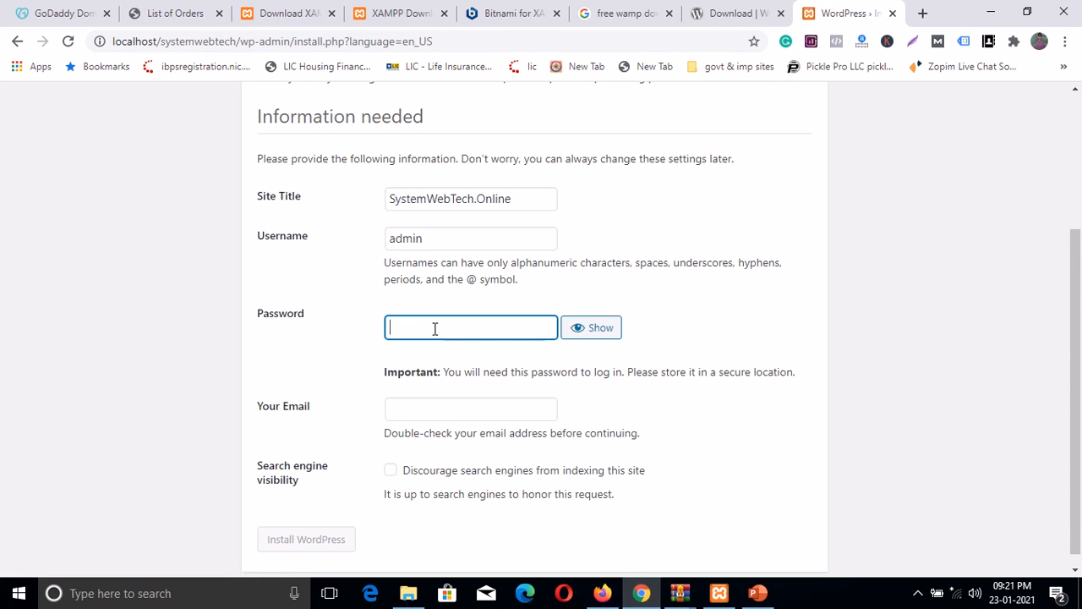
pyautogui.write('123456')
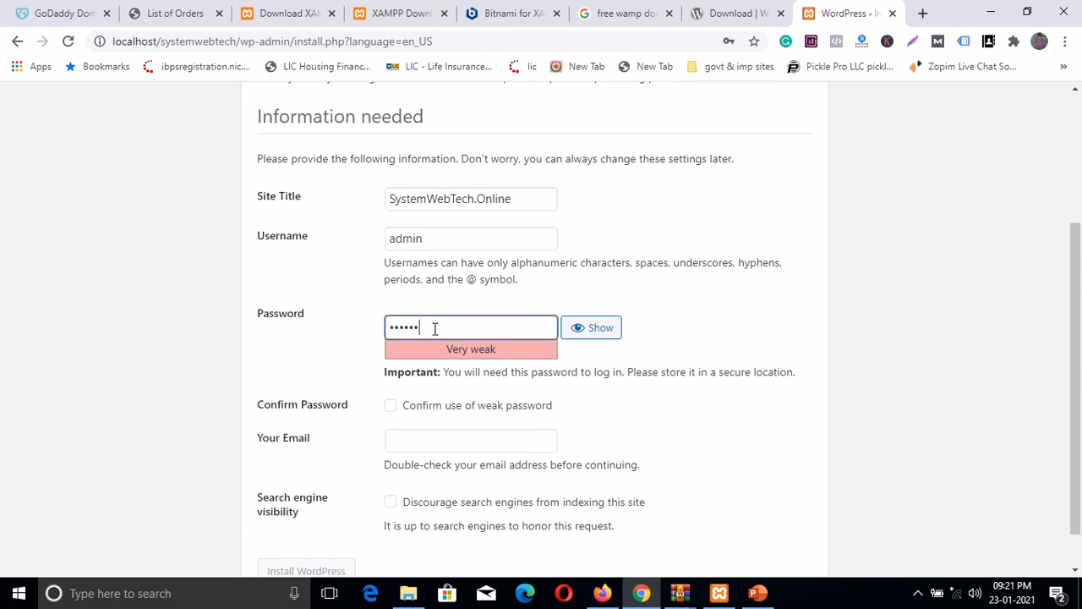
pyautogui.write('789')
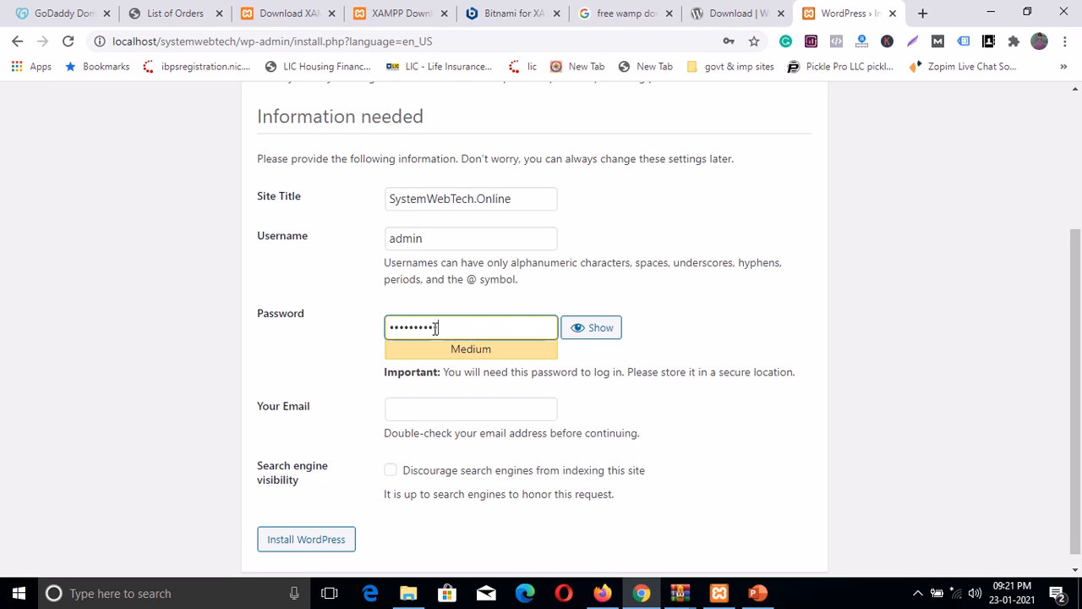
pyautogui.write('0')
# Step: Fill in the admin e-mail address and double-check it and the username admin
pyautogui.click(414, 412)
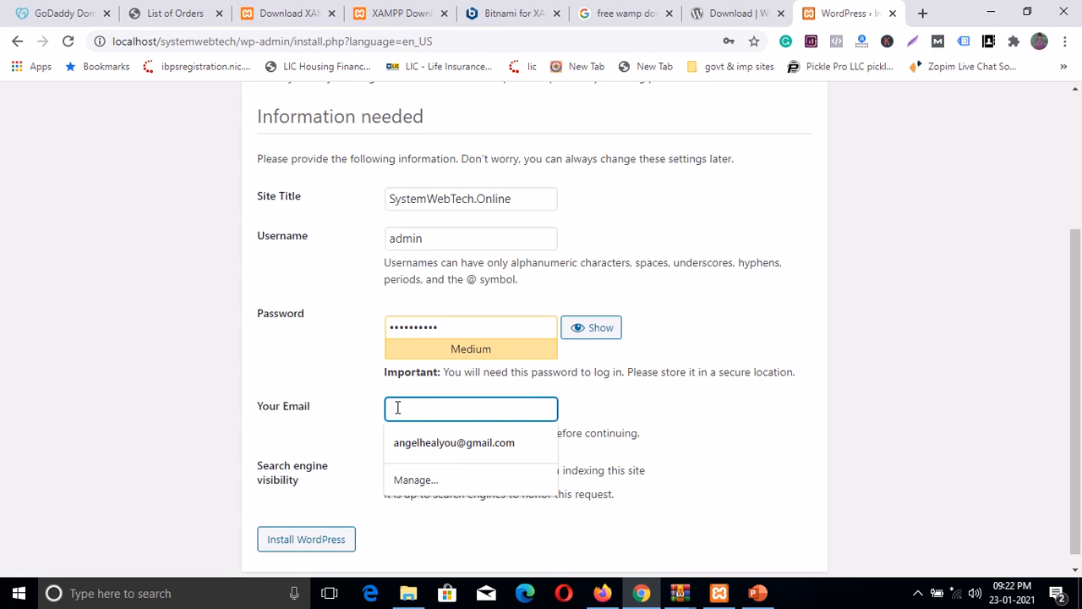
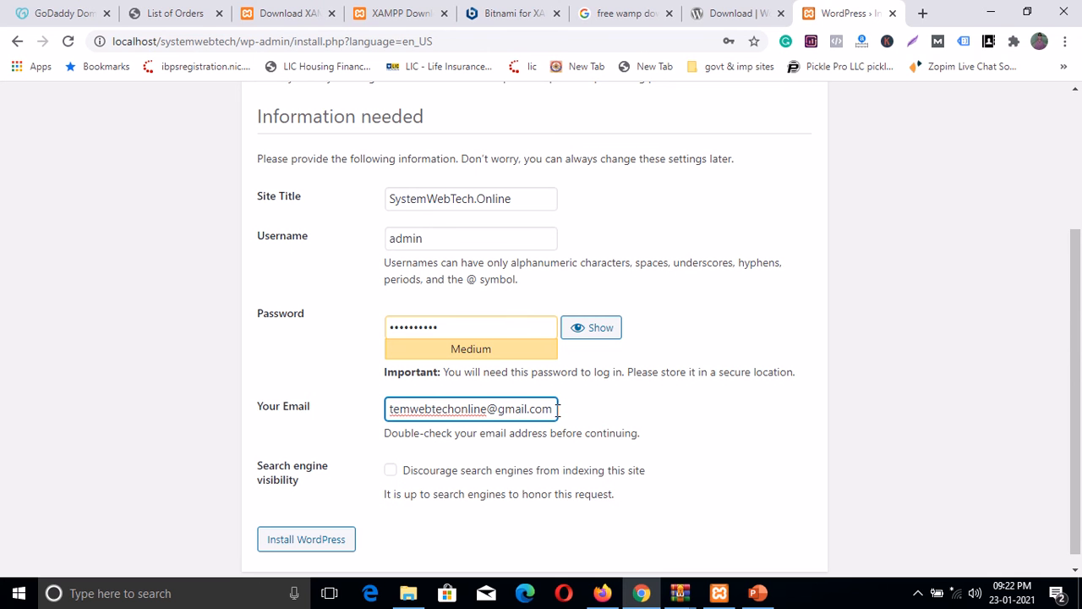
pyautogui.moveTo(545, 409); pyautogui.dragTo(380, 408)
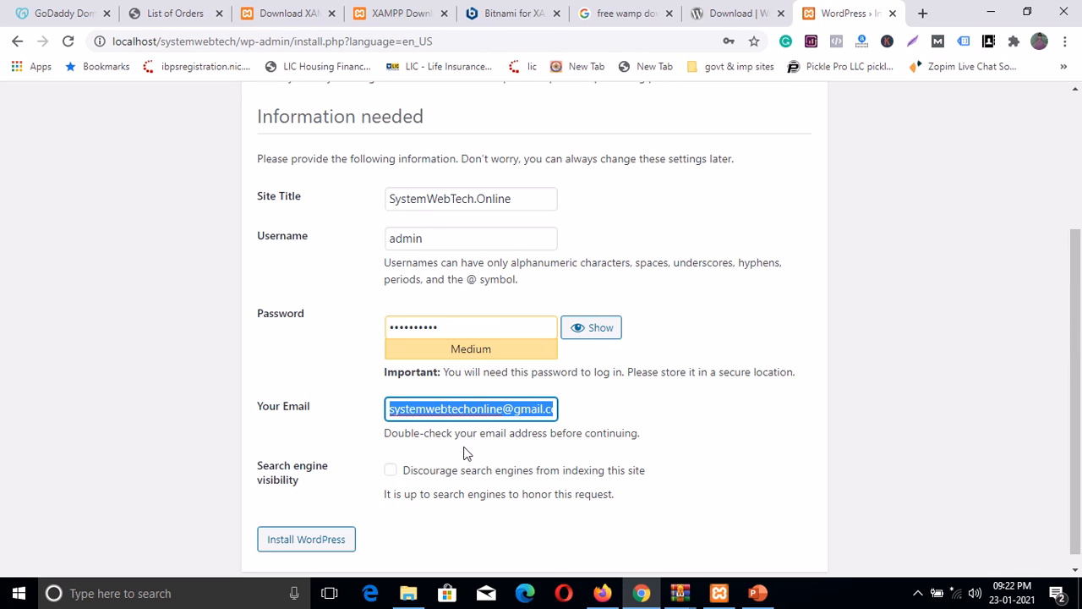
pyautogui.moveTo(427, 244); pyautogui.dragTo(386, 245)
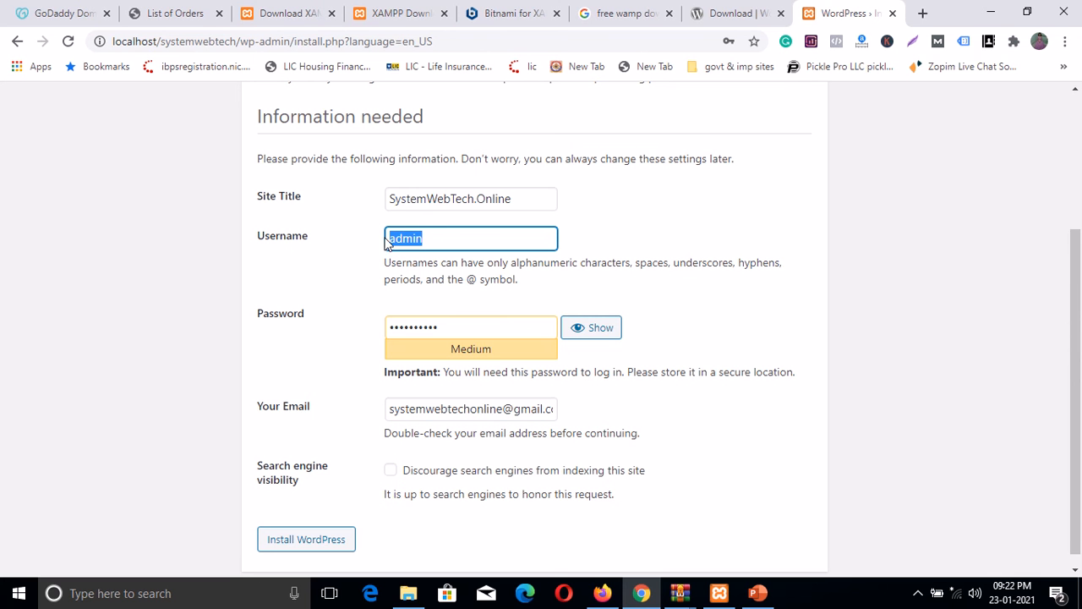
pyautogui.scroll(3, 674, 284)
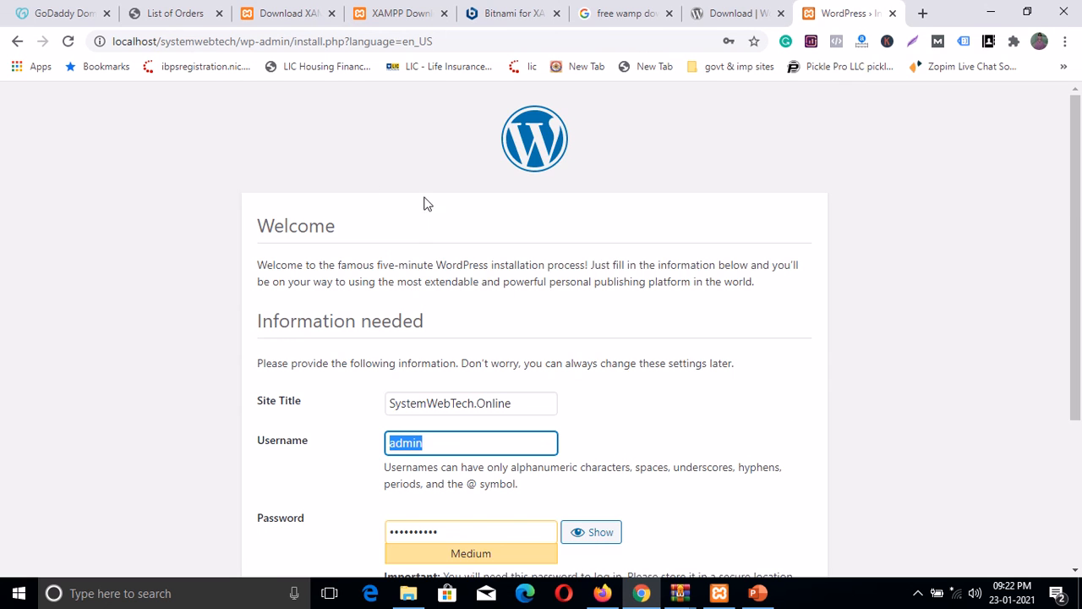
pyautogui.scroll(-3, 681, 242)
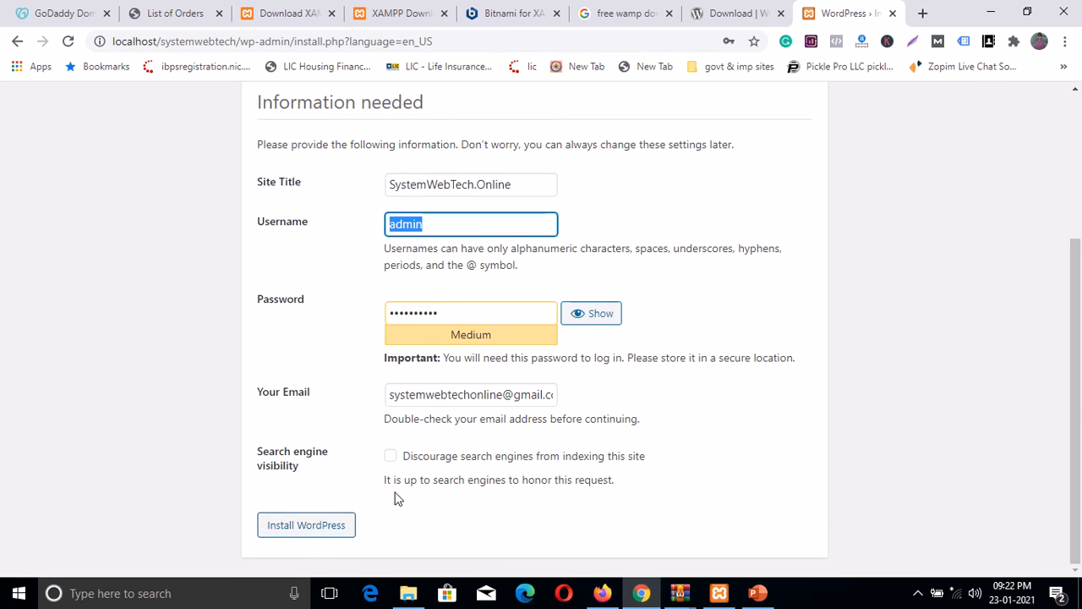
# Step: Install WordPress, save the admin login in Chrome, and go on to the login page
pyautogui.click(320, 524)
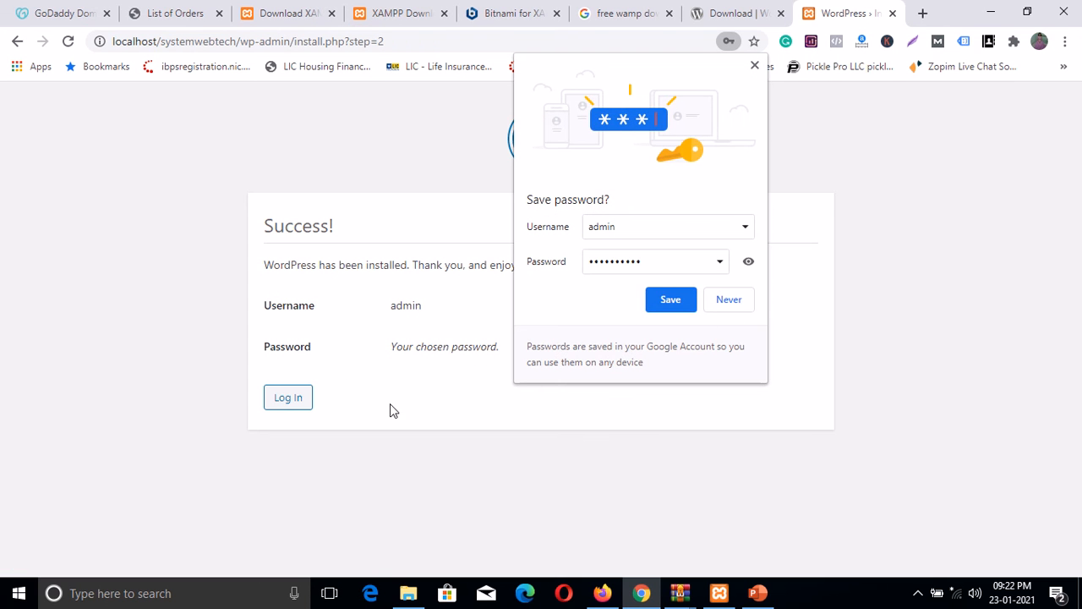
pyautogui.click(663, 299)
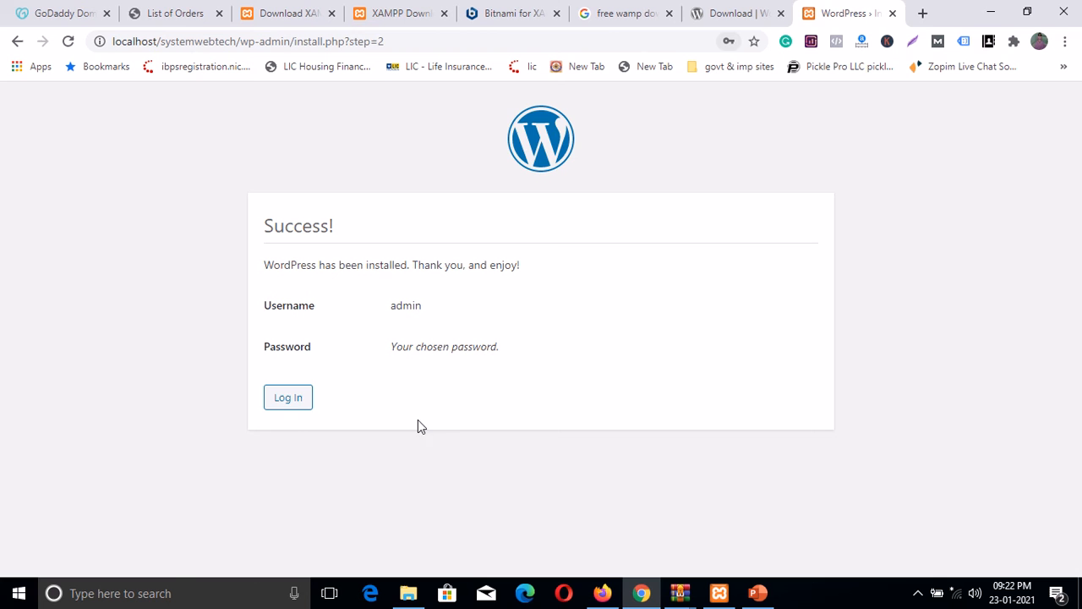
pyautogui.click(292, 398)
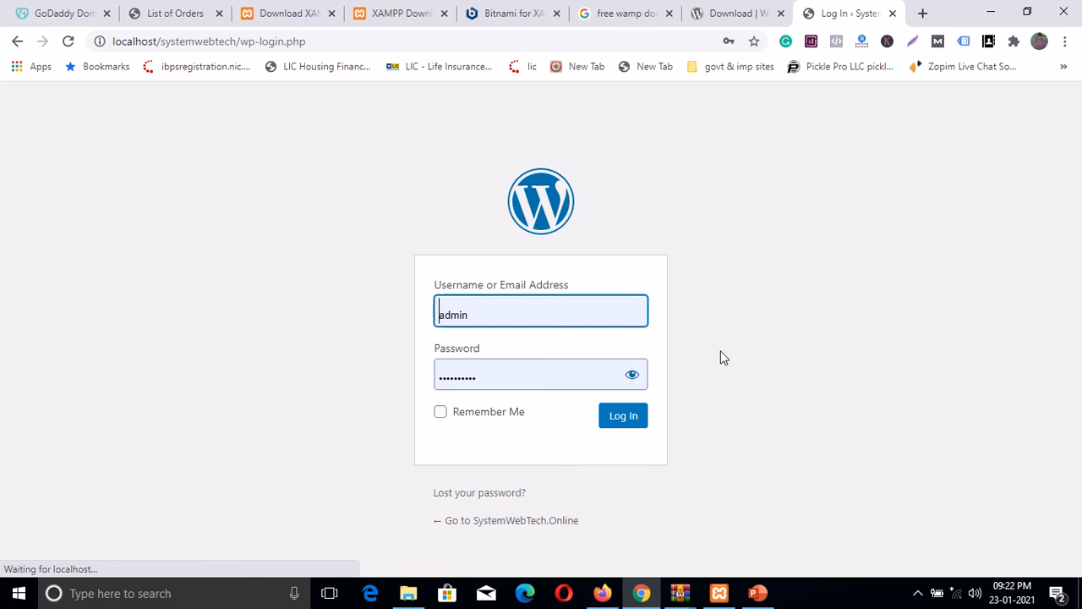
# Step: Log in as admin with Remember Me ticked and look over the Dashboard's Plugins and Posts menus
pyautogui.click(439, 411)
pyautogui.click(634, 430)
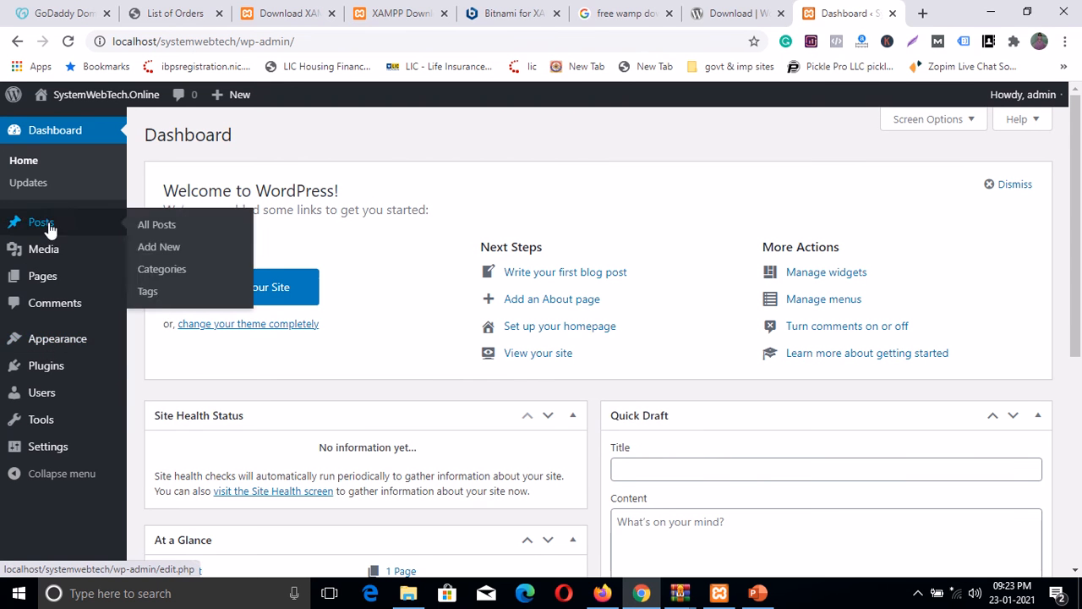
pyautogui.moveTo(42, 359)
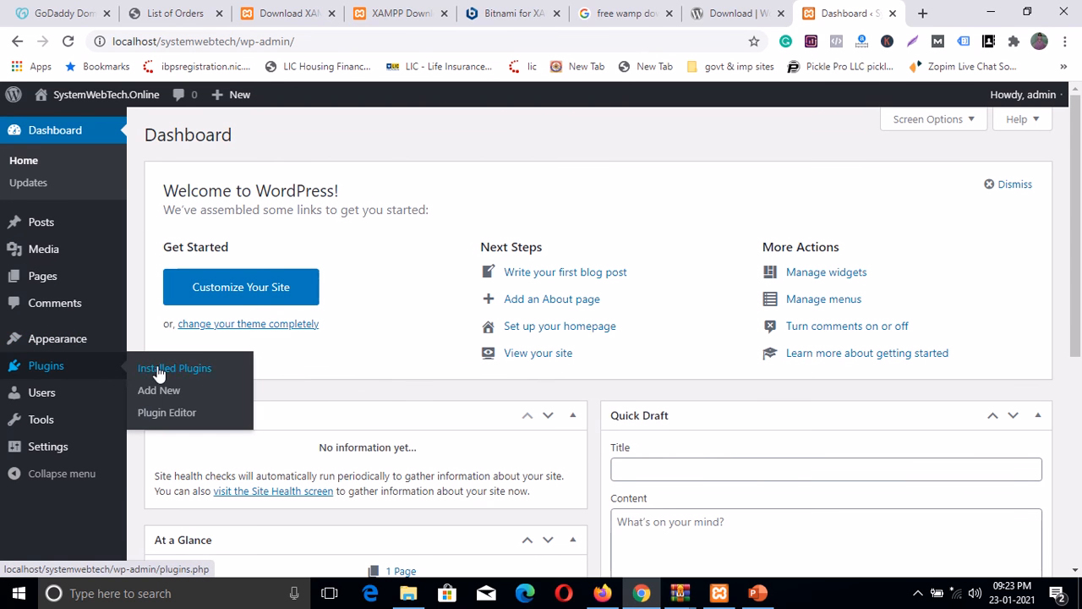
pyautogui.moveTo(37, 231)
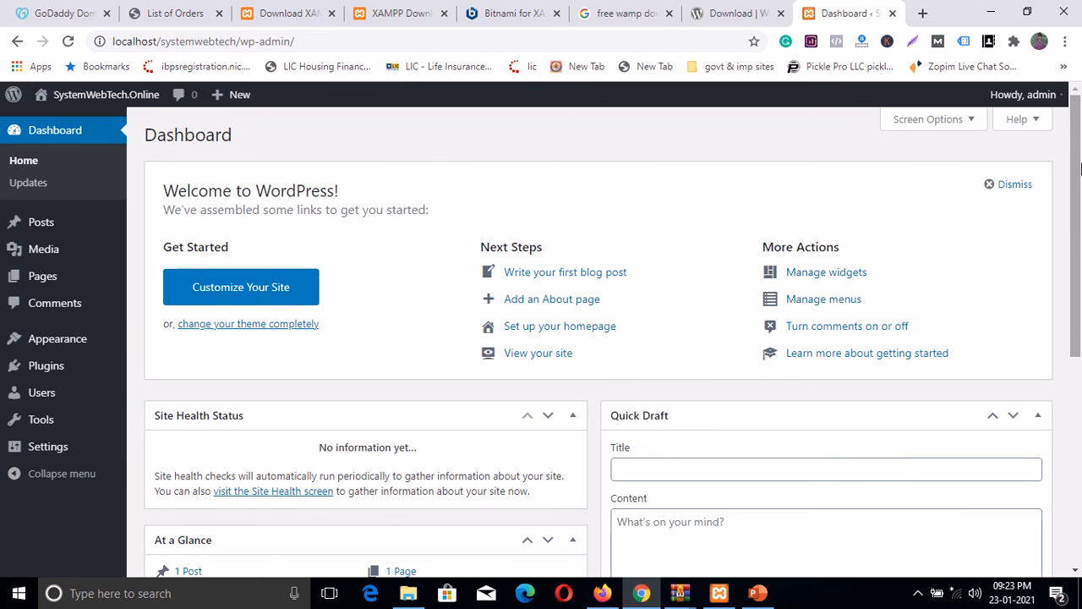
pyautogui.moveTo(1079, 149); pyautogui.dragTo(1079, 119)
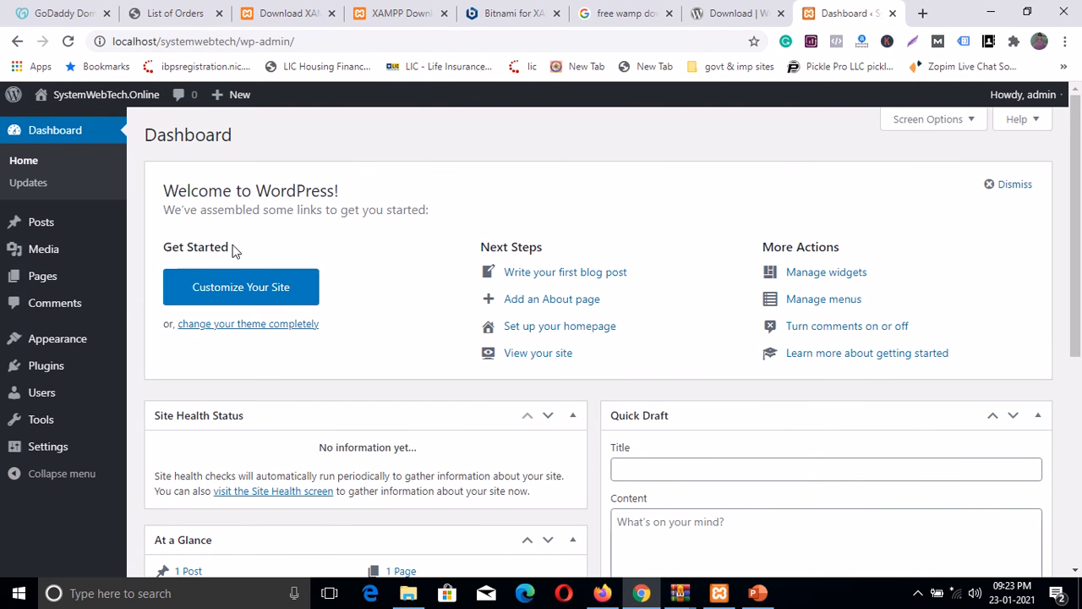
pyautogui.moveTo(129, 96)
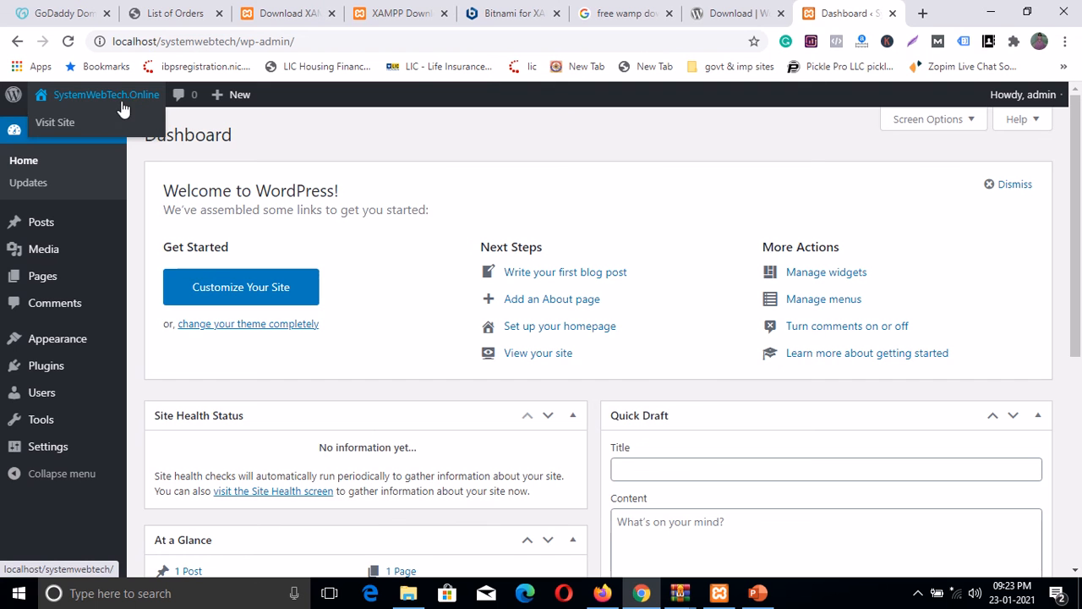
# Step: Review the BigRock order for systemwebtech.online expiring Jan 23, 2022, then view GoDaddy's systemwebtech.com result
pyautogui.click(177, 17)
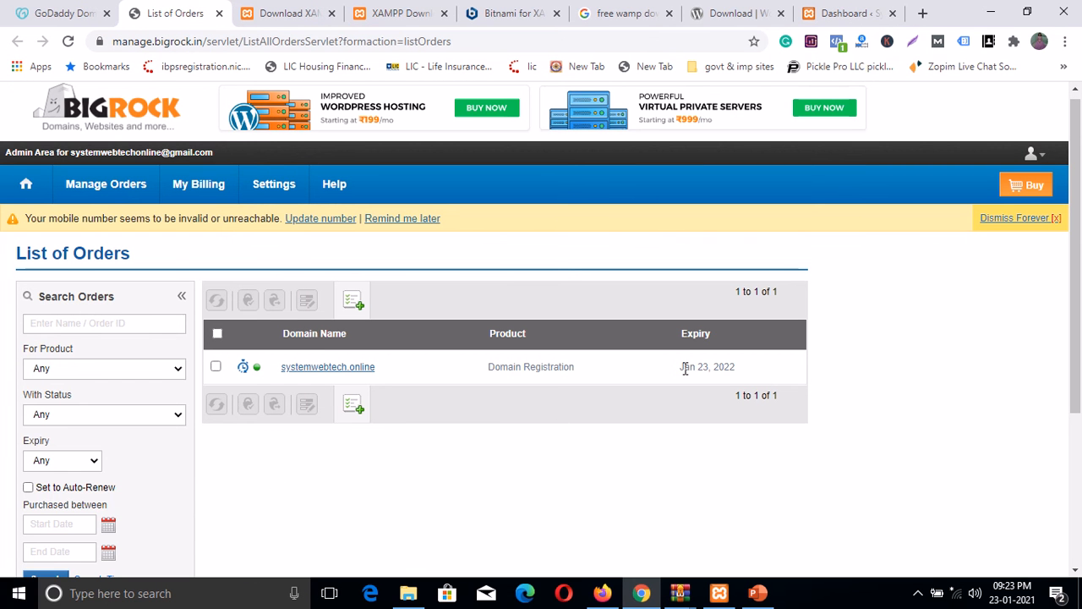
pyautogui.click(723, 14)
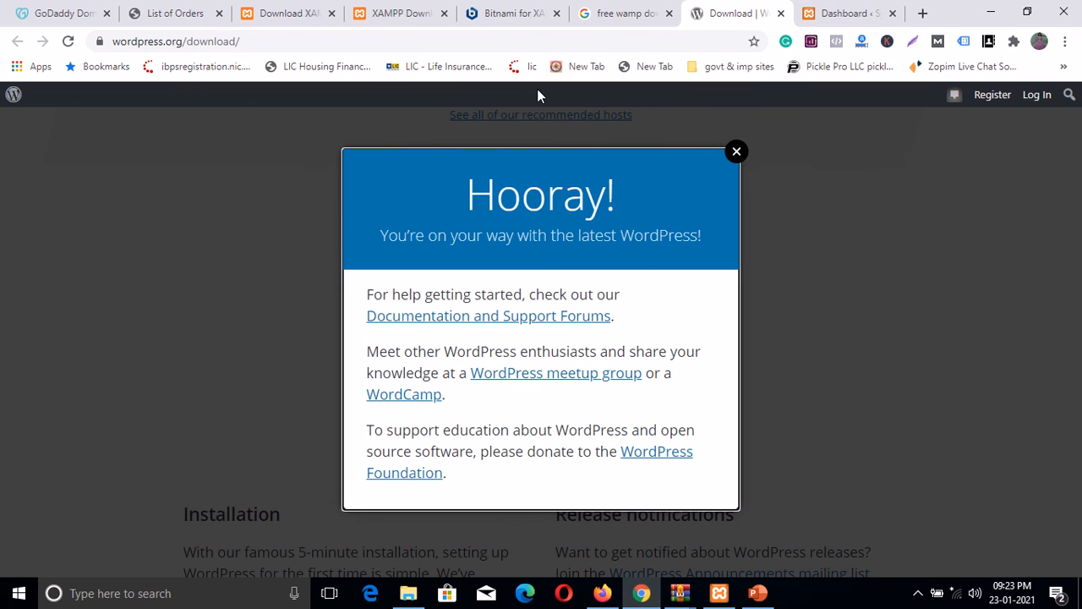
pyautogui.click(172, 14)
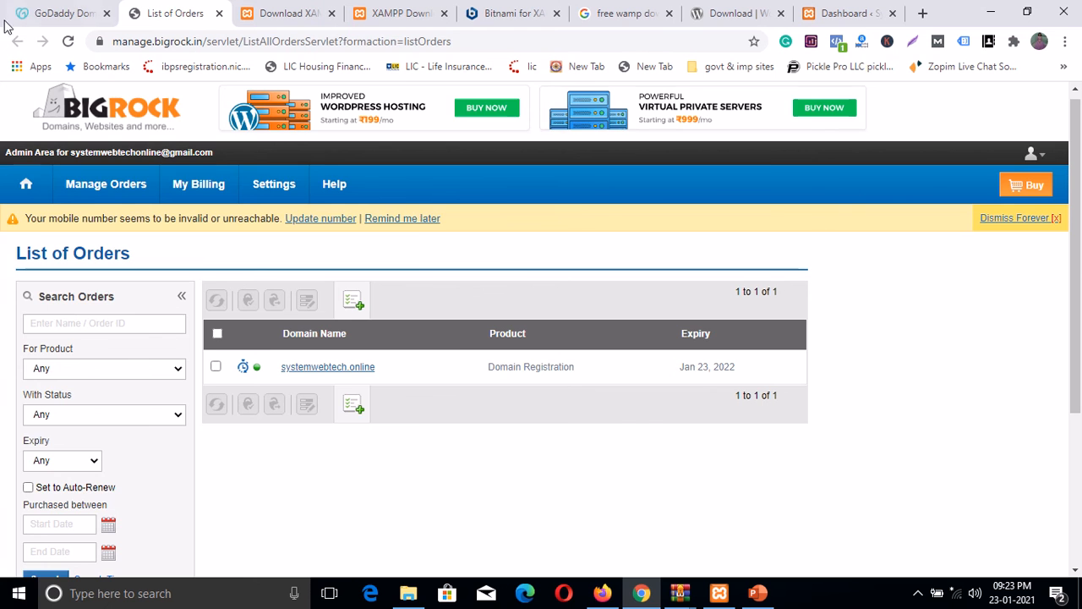
pyautogui.click(66, 15)
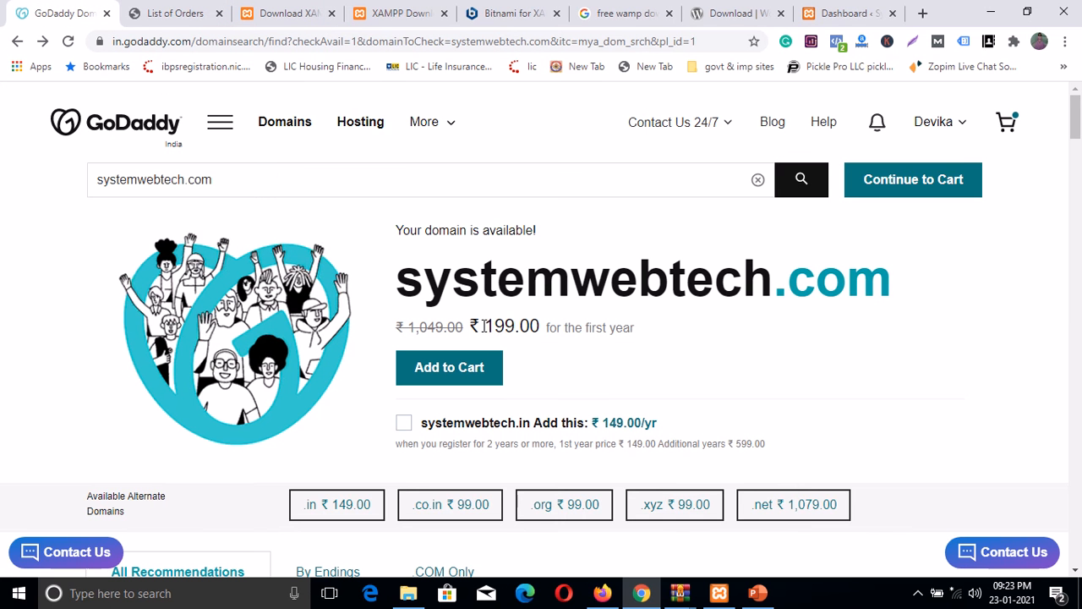
# Step: Highlight GoDaddy's ₹199.00 first-year price for systemwebtech.com, then return to the BigRock orders tab
pyautogui.doubleClick(511, 327)
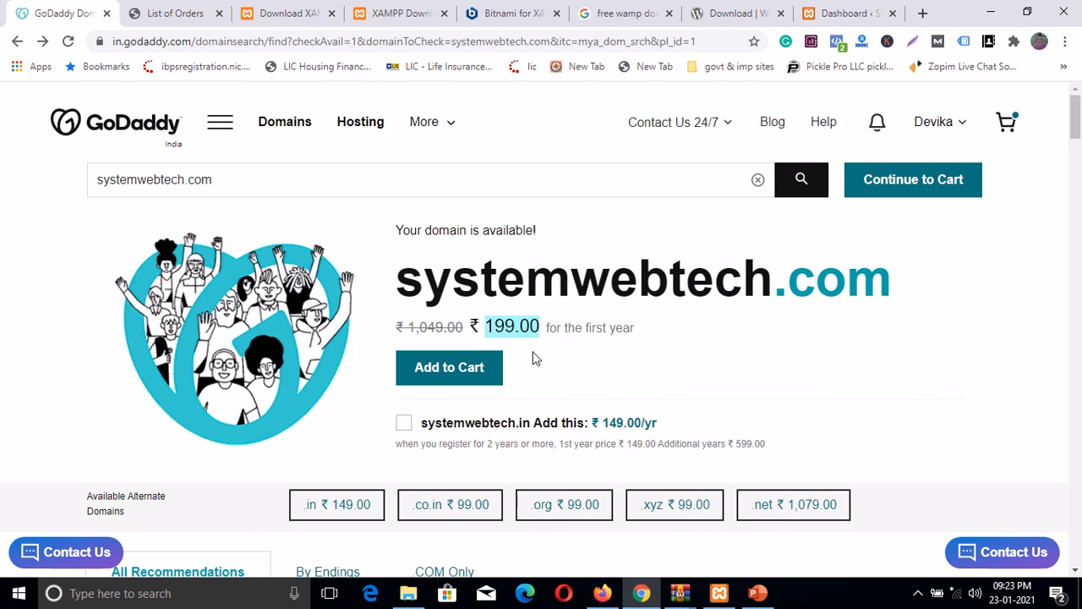
pyautogui.moveTo(485, 326); pyautogui.dragTo(540, 326)
pyautogui.click(193, 14)
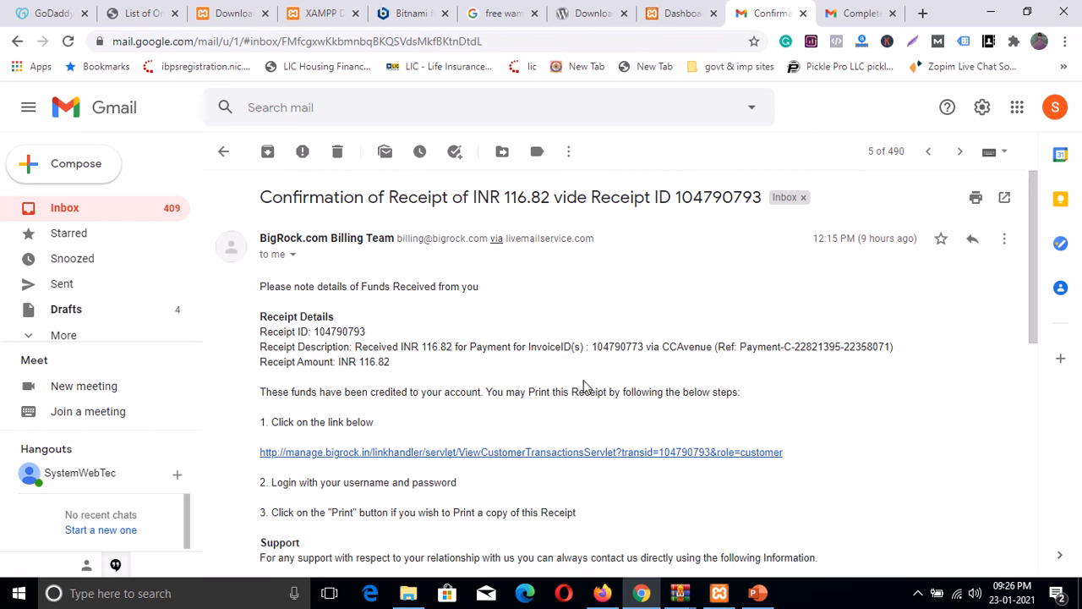
# Step: Highlight the INR 116.82 Receipt Amount in the BigRock receipt email
pyautogui.moveTo(391, 361); pyautogui.dragTo(824, 562)
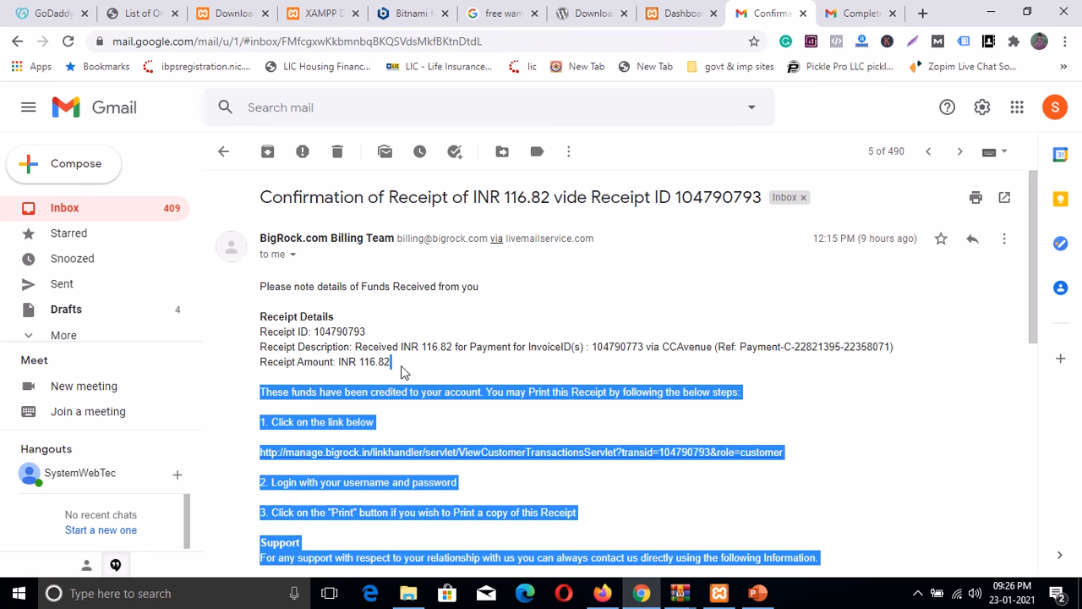
pyautogui.click(403, 372)
pyautogui.moveTo(391, 362); pyautogui.dragTo(262, 363)
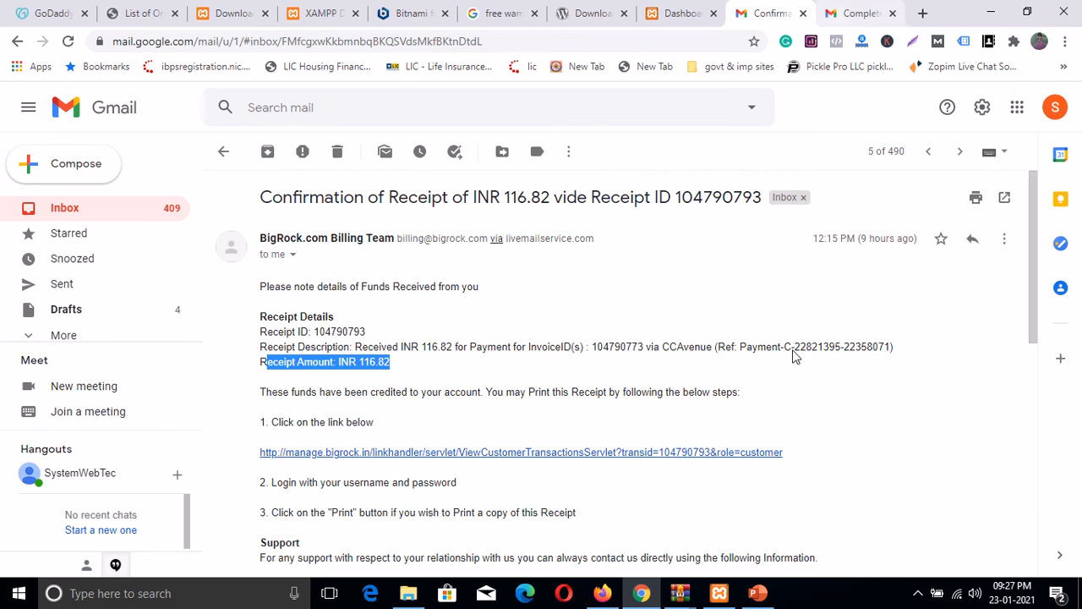
# Step: Highlight the INR 116.82 total invoice amount in the registration-completed email, then return to BigRock's order list
pyautogui.click(848, 17)
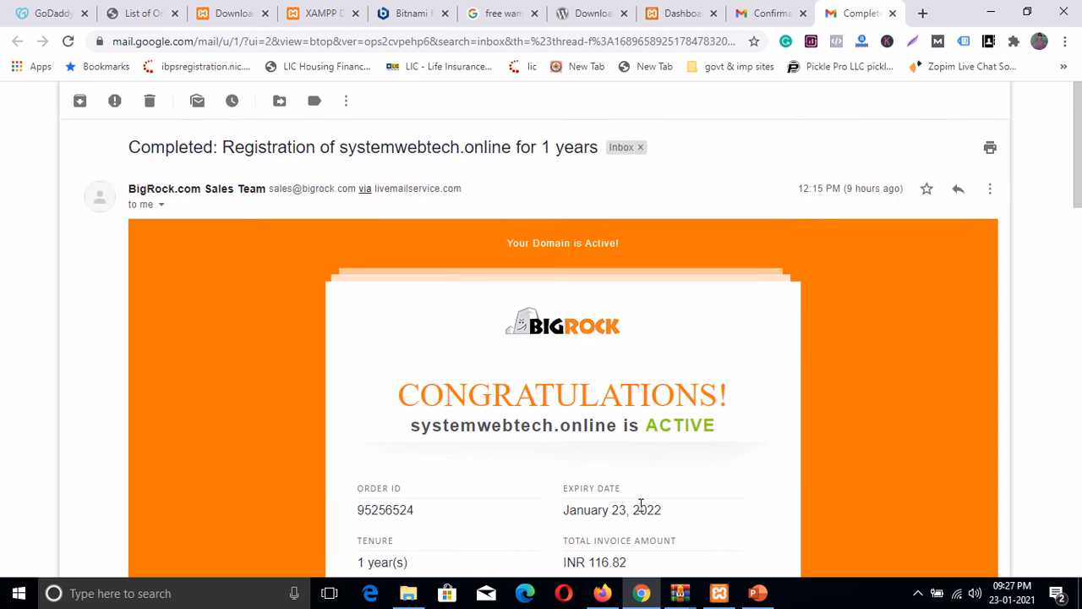
pyautogui.scroll(-3, 639, 503)
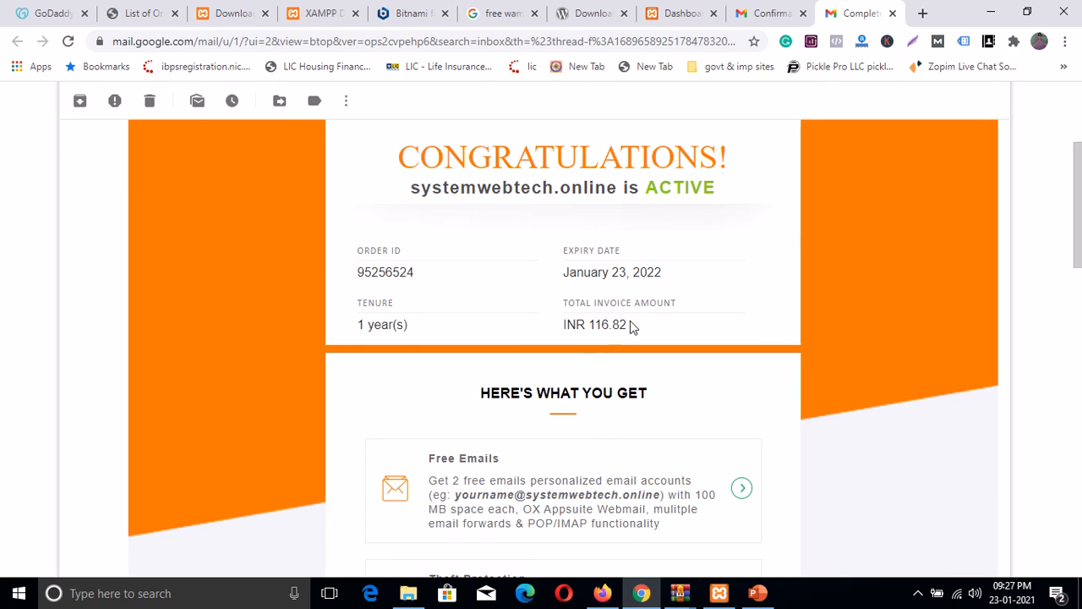
pyautogui.moveTo(629, 324); pyautogui.dragTo(567, 325)
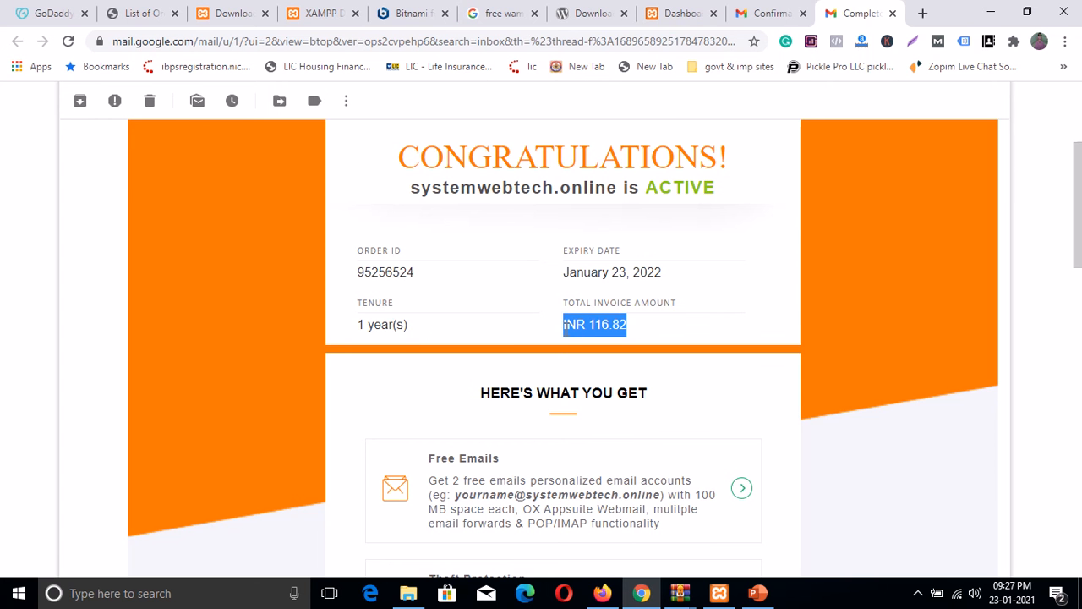
pyautogui.click(139, 13)
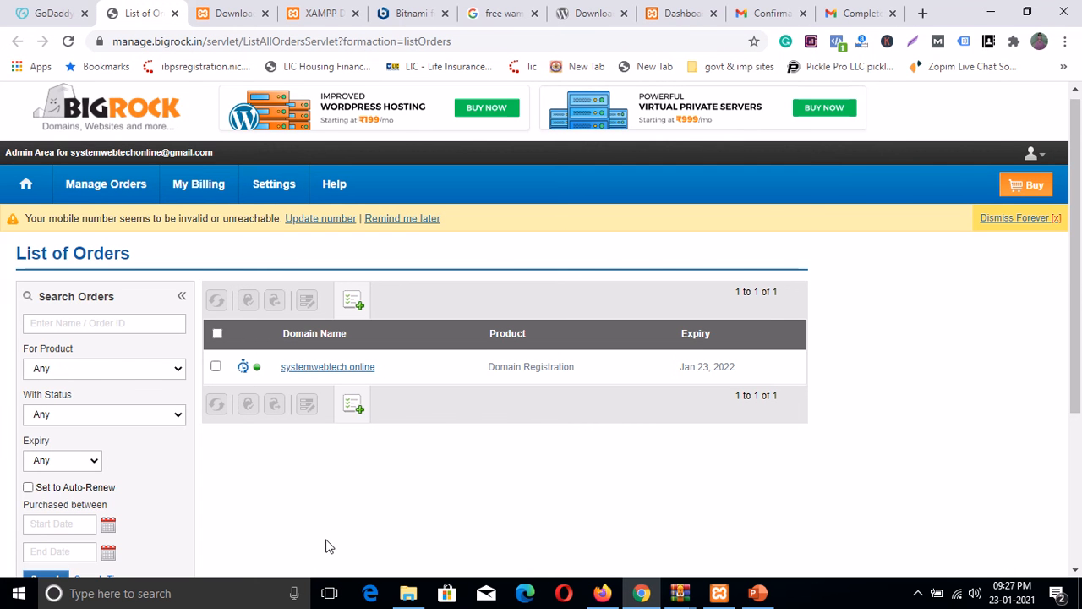
# Step: Highlight GoDaddy's ₹ 199.00 first-year price for systemwebtech.com
pyautogui.click(49, 13)
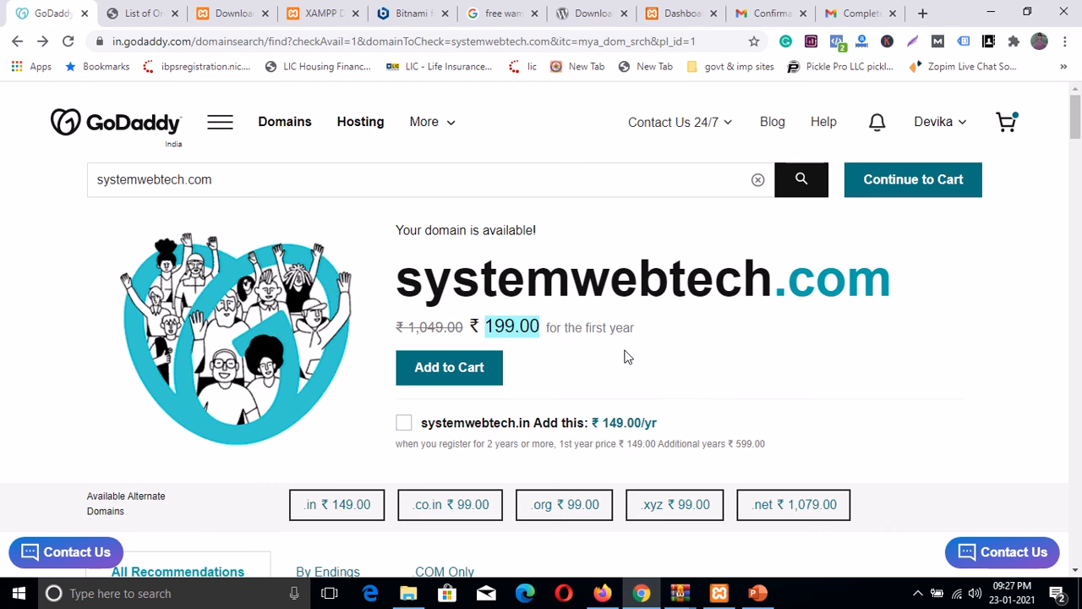
pyautogui.moveTo(493, 325); pyautogui.dragTo(514, 343)
pyautogui.moveTo(639, 335); pyautogui.dragTo(397, 290)
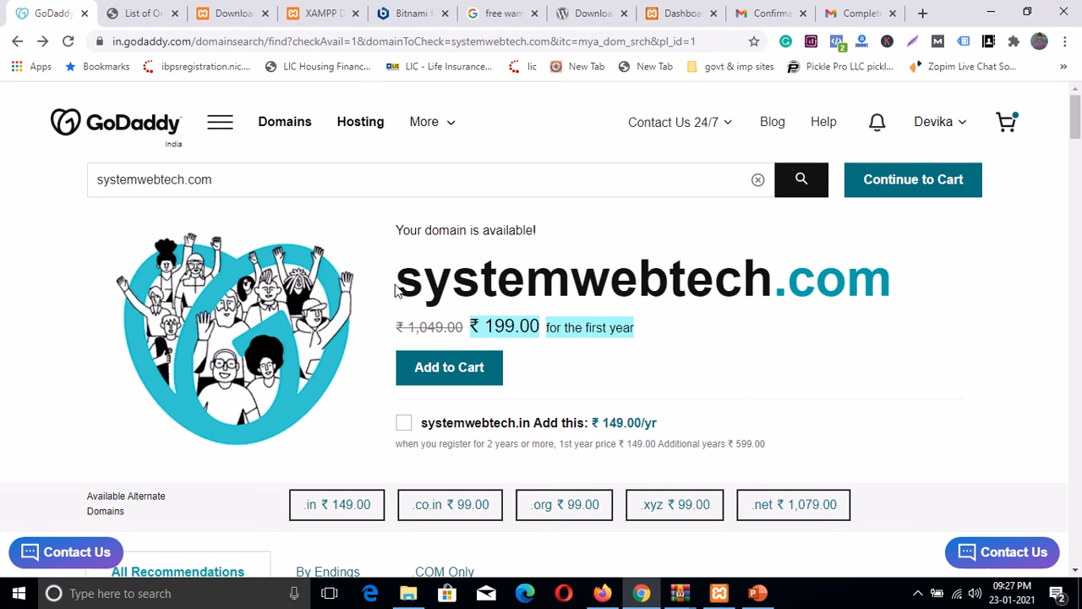
# Step: Glance back at the BigRock order list, then return to the WordPress admin dashboard
pyautogui.click(138, 13)
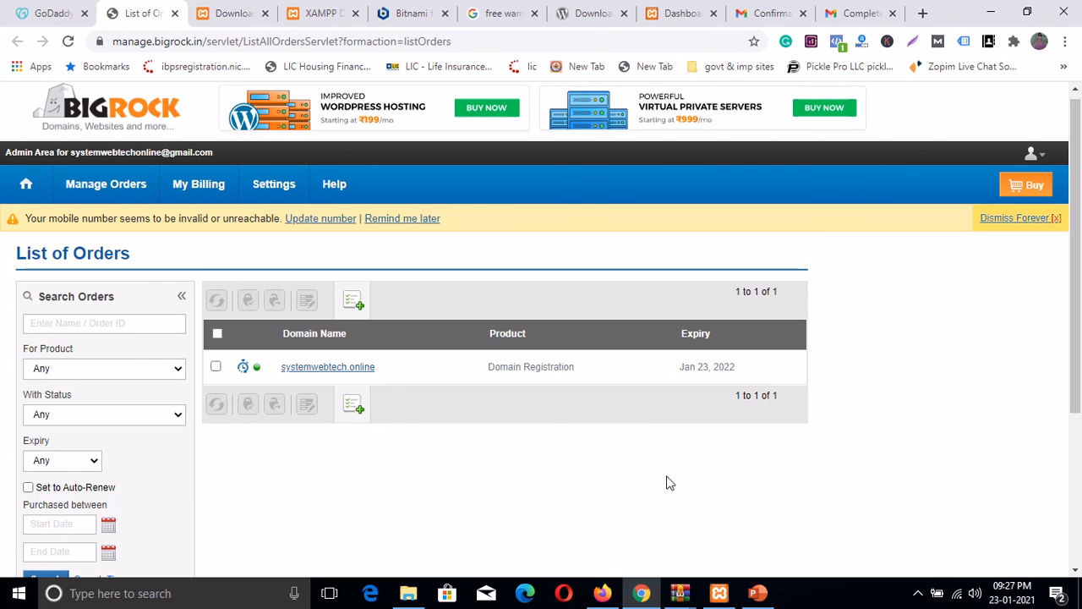
pyautogui.click(586, 13)
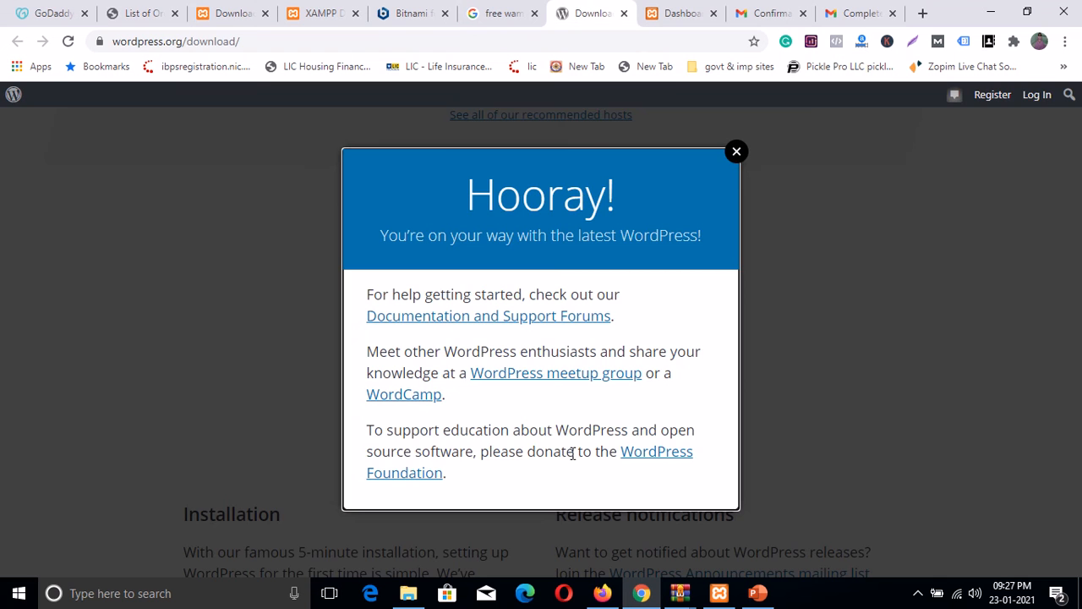
pyautogui.click(672, 15)
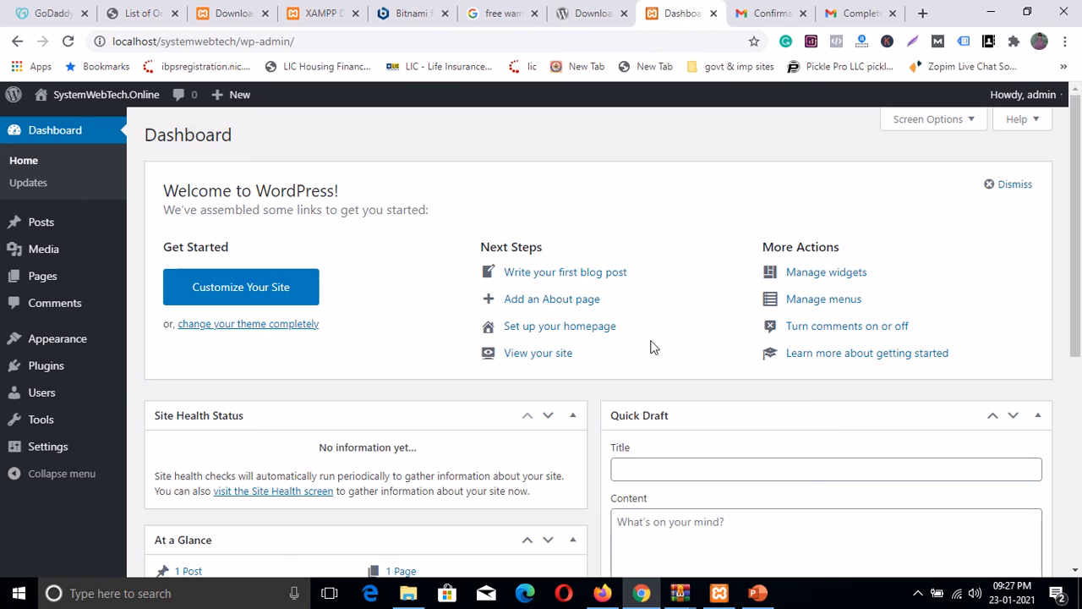